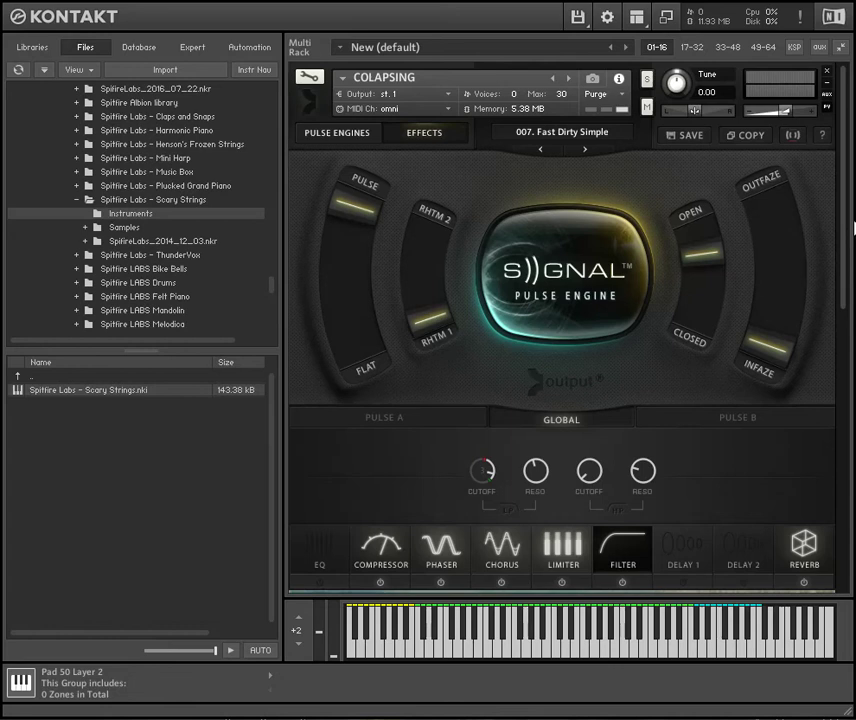
Step: Remove the COLAPSING, BOCS Volume 1 and Spitfire Labs - Scary Strings instruments from the rack
left_click(826, 73)
left_click(476, 378)
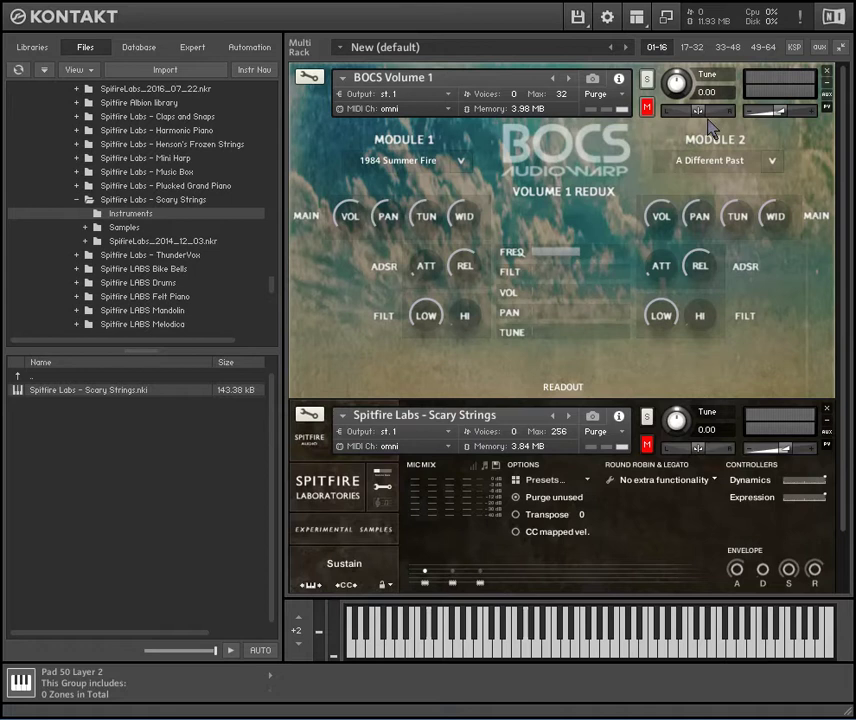
left_click(826, 71)
left_click(466, 374)
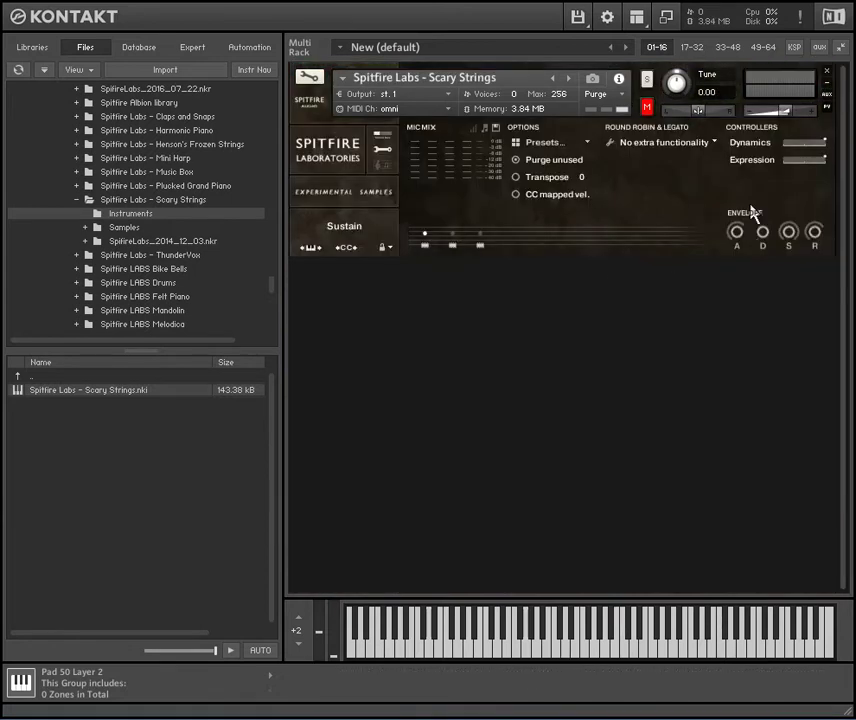
left_click(827, 72)
Step: Leave the USER SOUND DESIGN folder in the sample libraries and load Signal.nki into the empty rack
left_click_drag(273, 290, 285, 75)
left_click(30, 49)
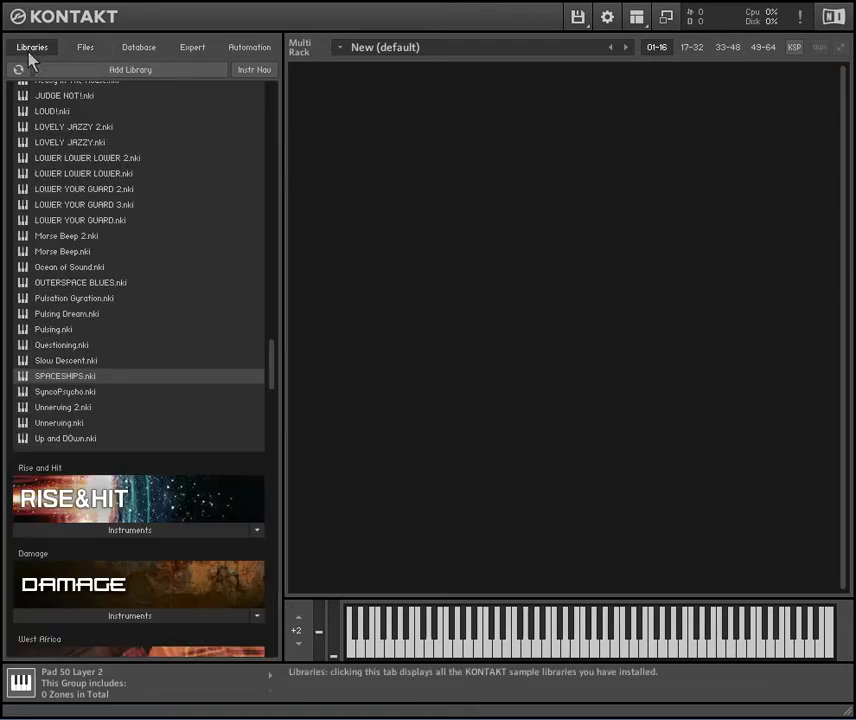
left_click_drag(275, 345, 284, 318)
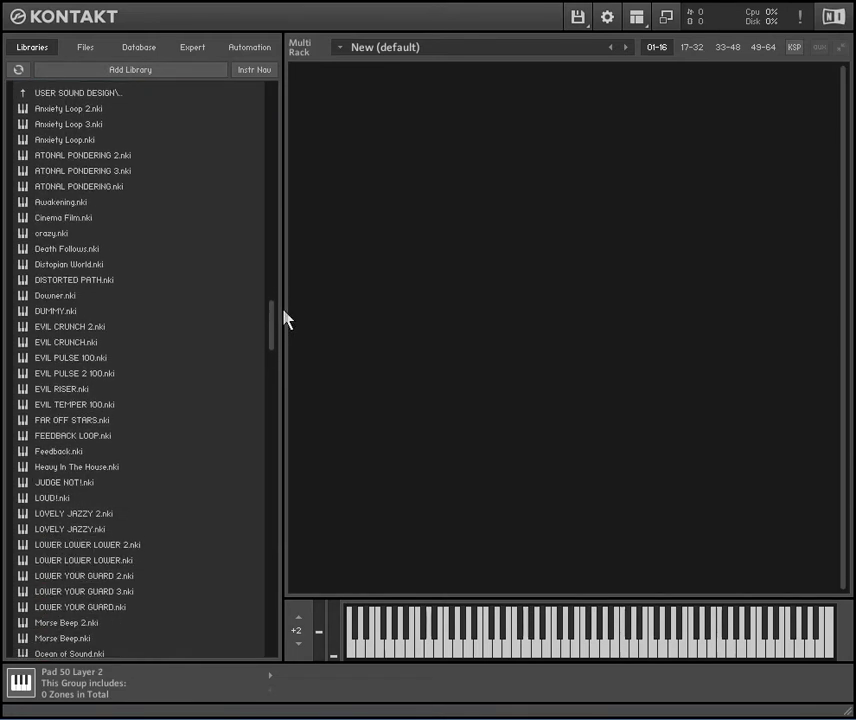
left_click(90, 93)
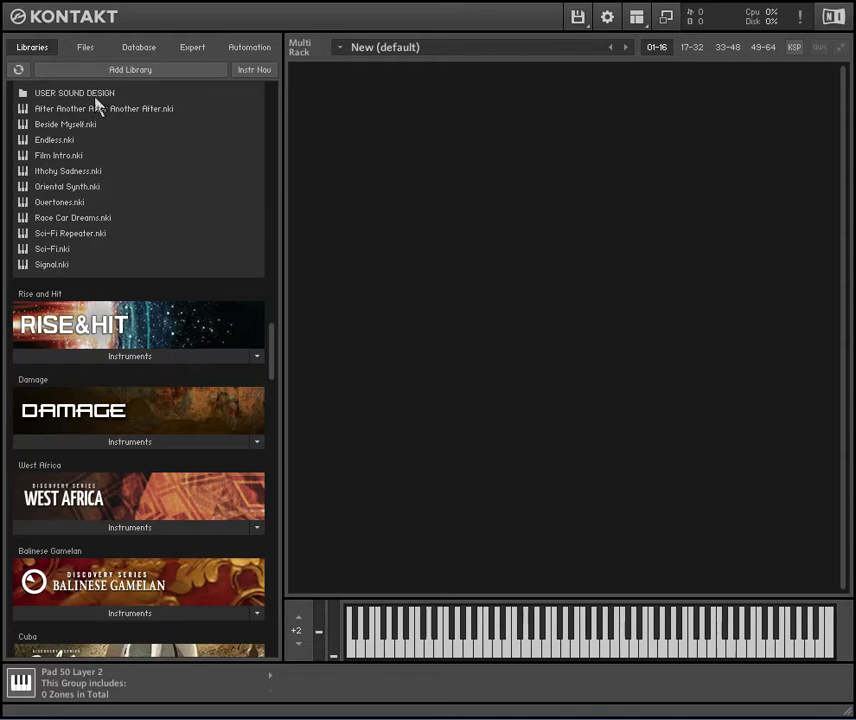
left_click(66, 266)
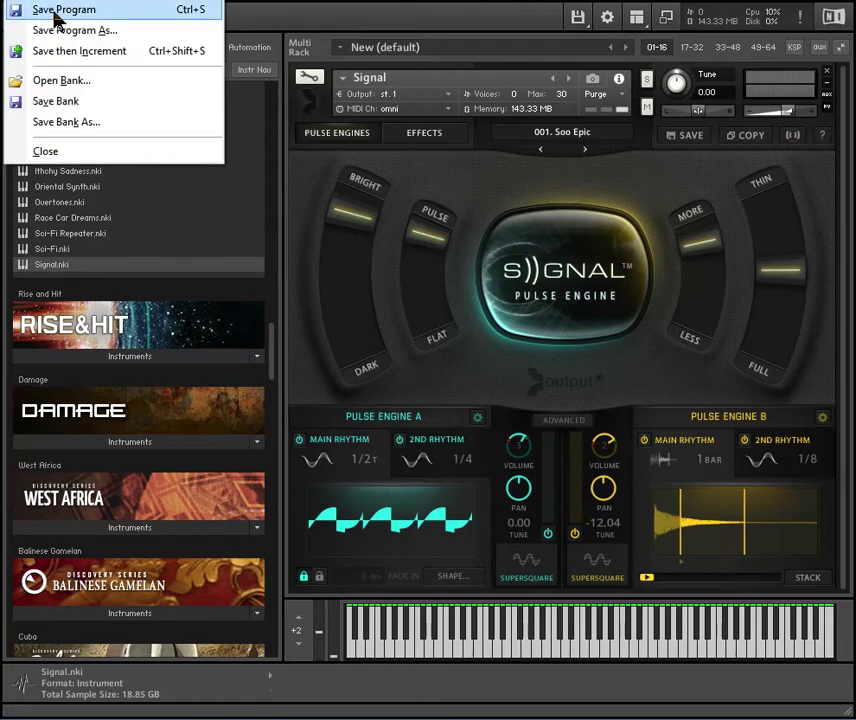
Step: Switch to Cantabile Lite, review the audio engine's driver and buffer options, and return to Kontakt
left_click(100, 82)
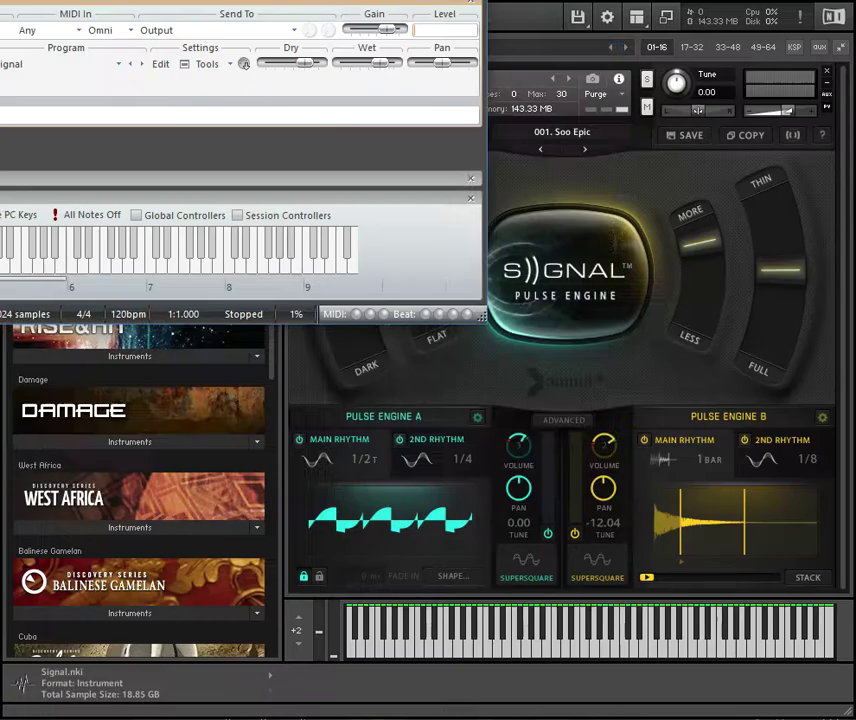
left_click_drag(10, 0, 353, 181)
left_click(166, 207)
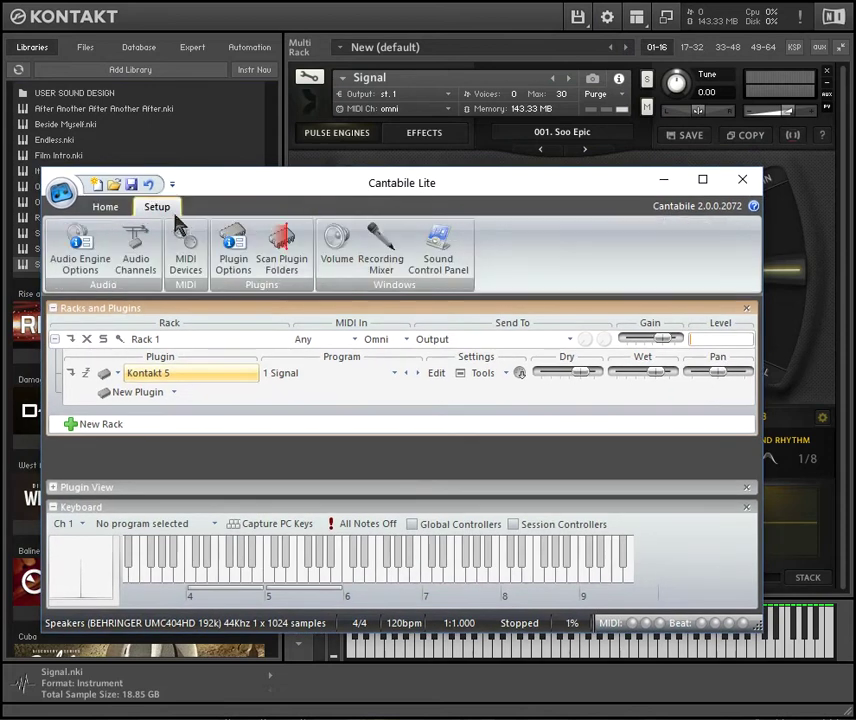
left_click(93, 250)
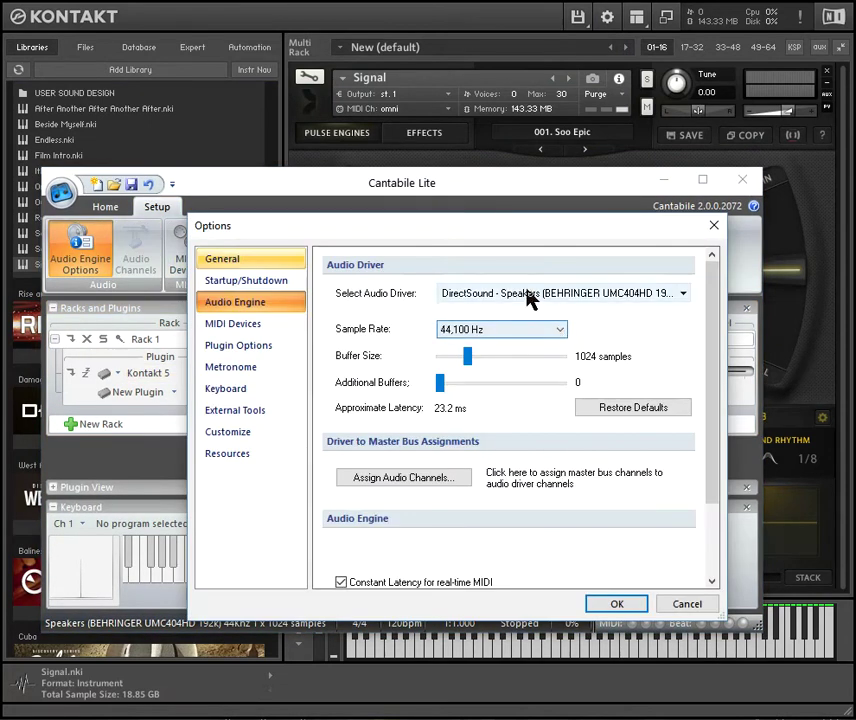
left_click(714, 225)
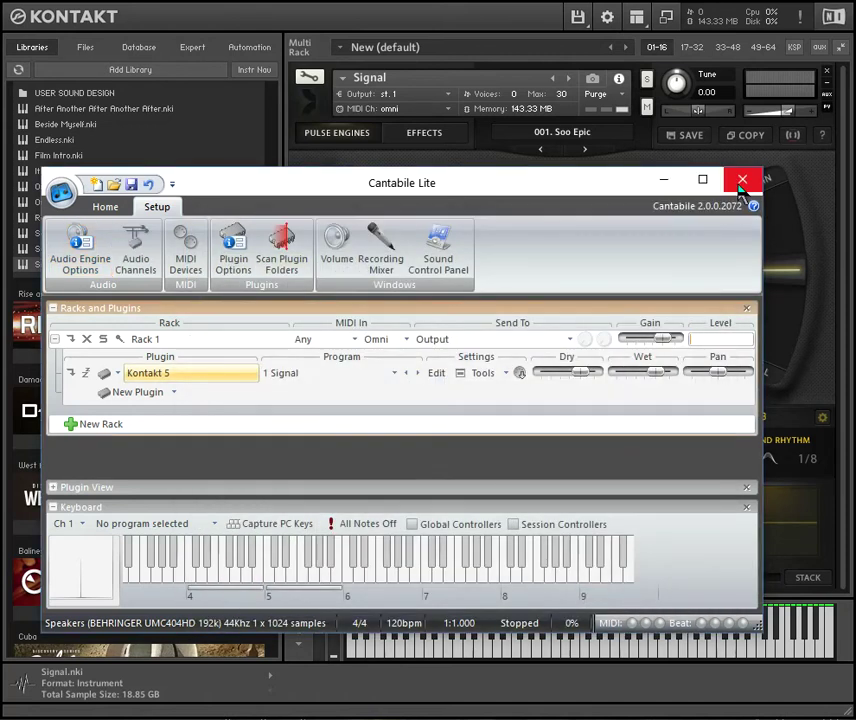
left_click(665, 183)
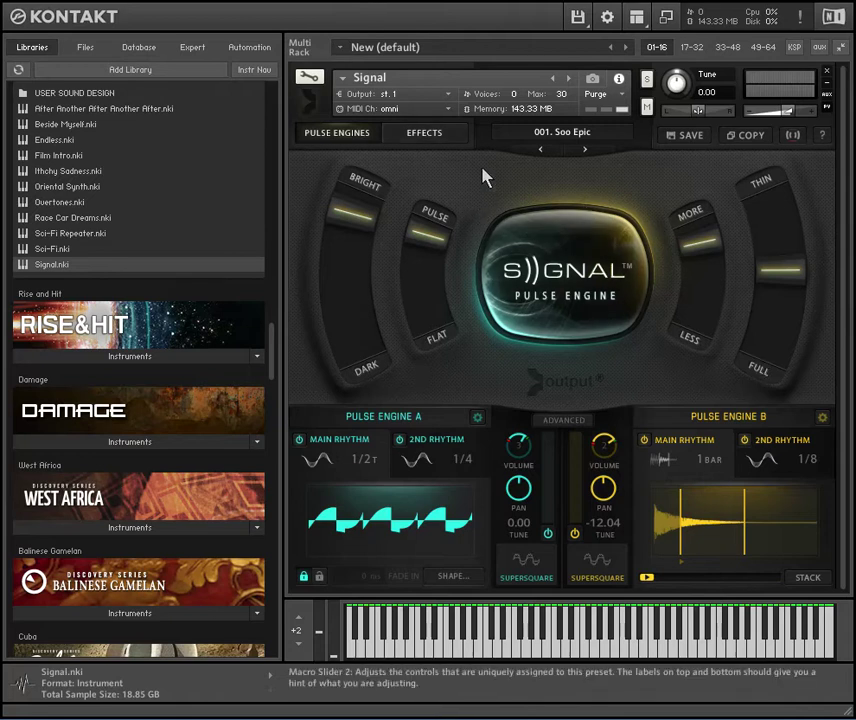
Step: Show the Mapping Editor in the Signal instrument's edit mode, and return to the performance view
left_click(316, 84)
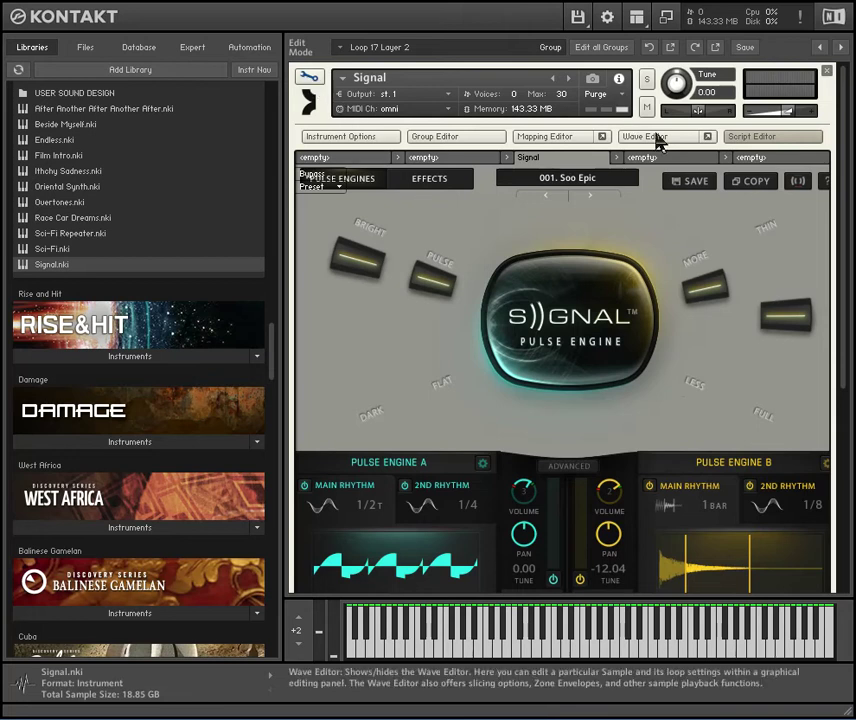
left_click(748, 140)
left_click(554, 139)
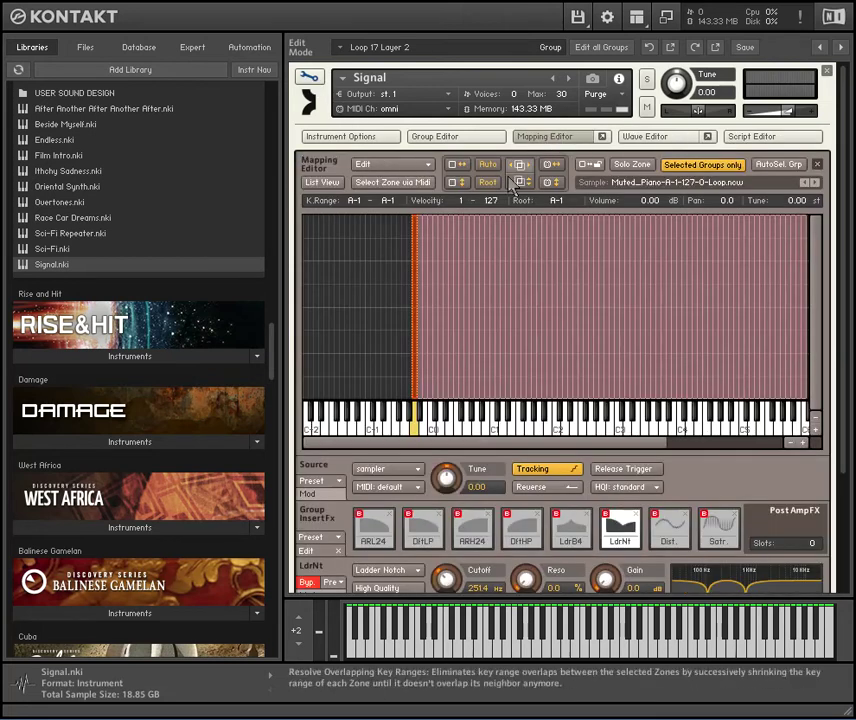
left_click(309, 77)
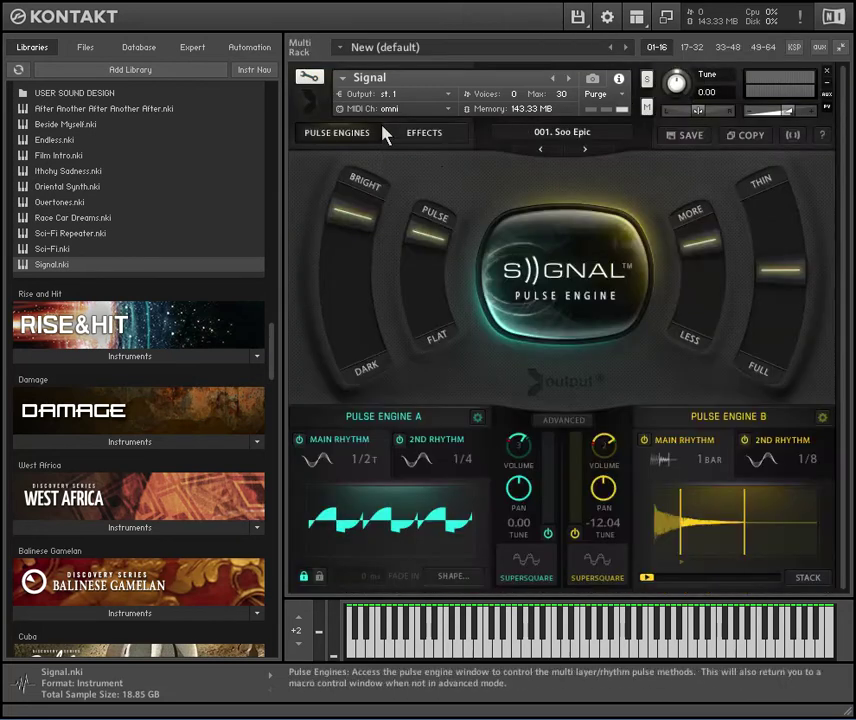
Step: View the preset browser, and reopen the Signal instrument's edit mode with the Group Editor shown
left_click(573, 141)
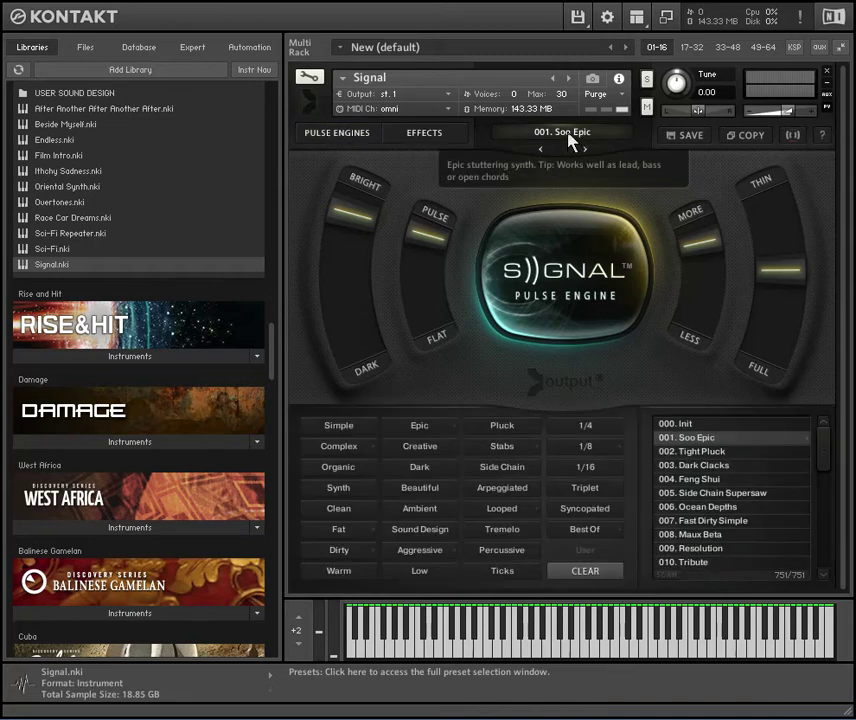
left_click(310, 79)
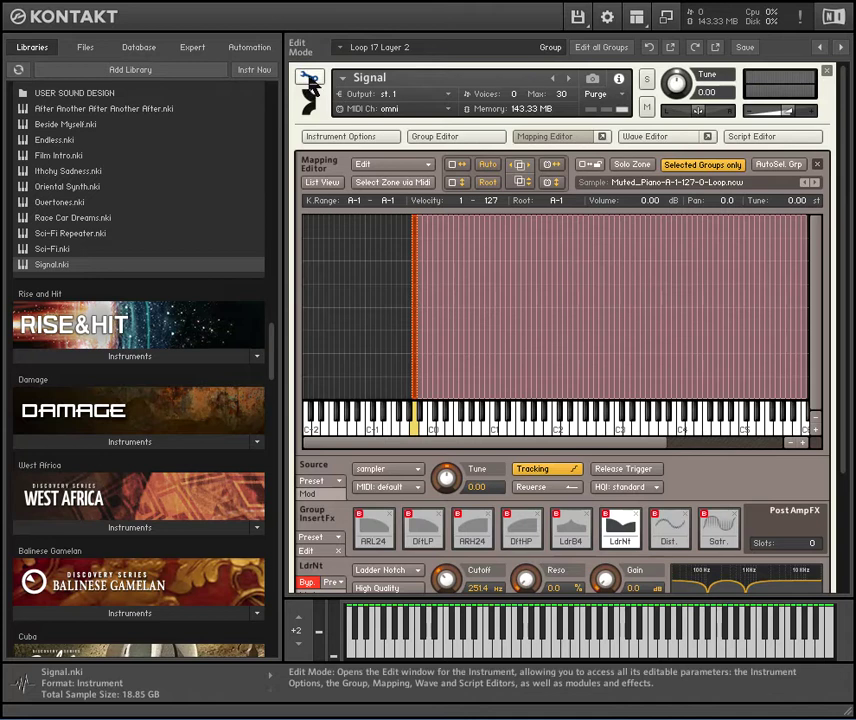
left_click(478, 142)
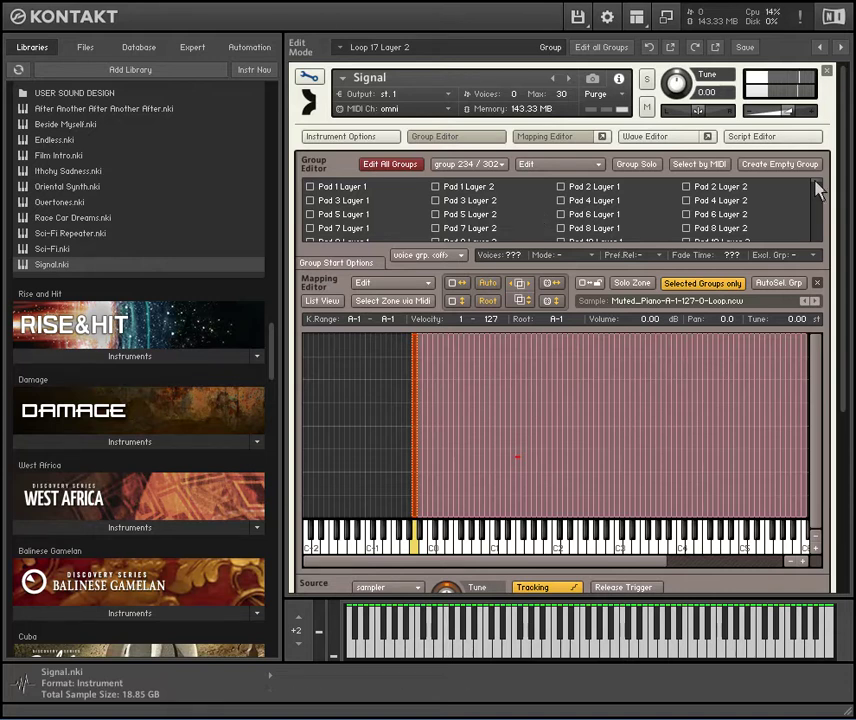
Step: Look through the group list for the sounding groups and display the zones of Loop 14 Layer 1
scroll(818, 200, "down", 5)
left_click_drag(818, 200, 826, 247)
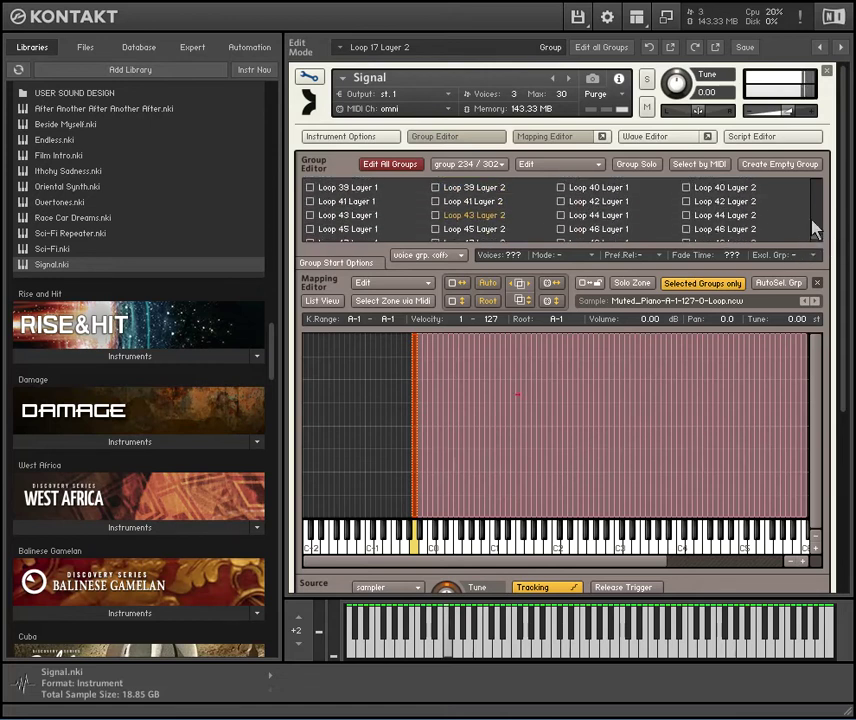
left_click_drag(818, 246, 815, 236)
scroll(762, 232, "up", 4)
scroll(762, 232, "down", 3)
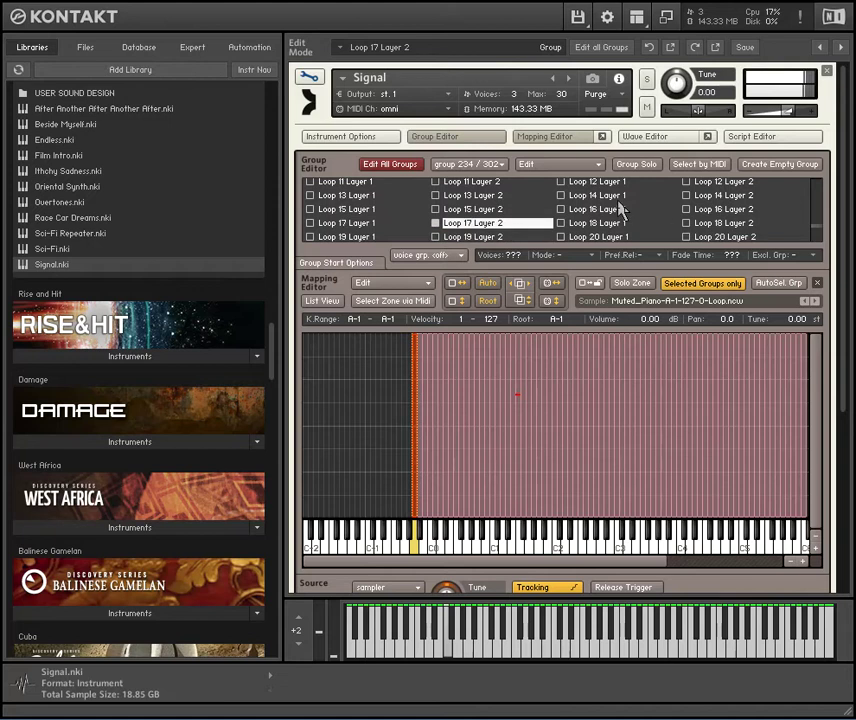
left_click(575, 195)
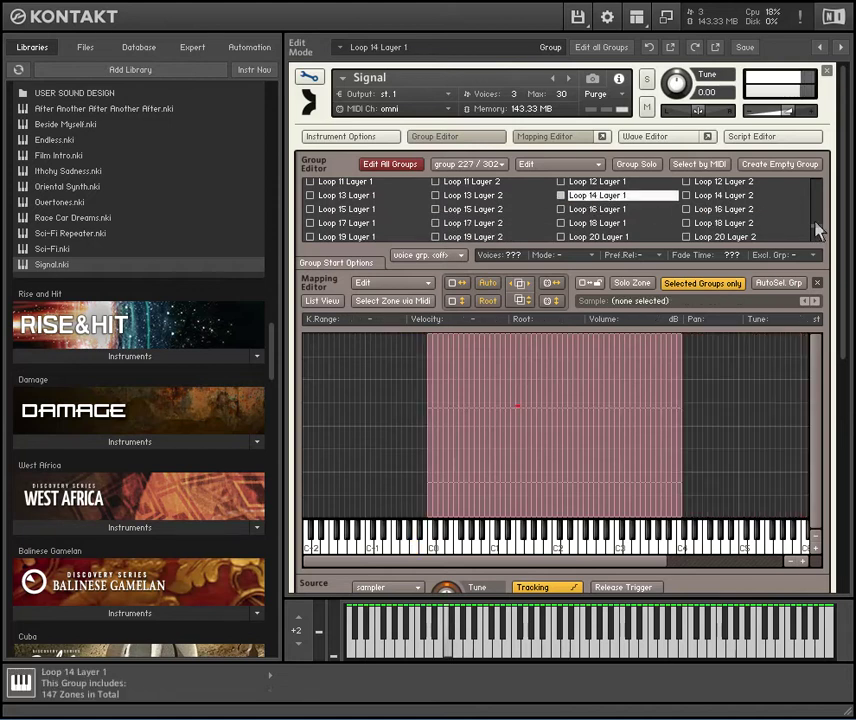
Step: Find the highlighted Pad 43 Layer 1 group in the list and display its zones
left_click_drag(816, 232, 810, 204)
scroll(810, 204, "down", 1)
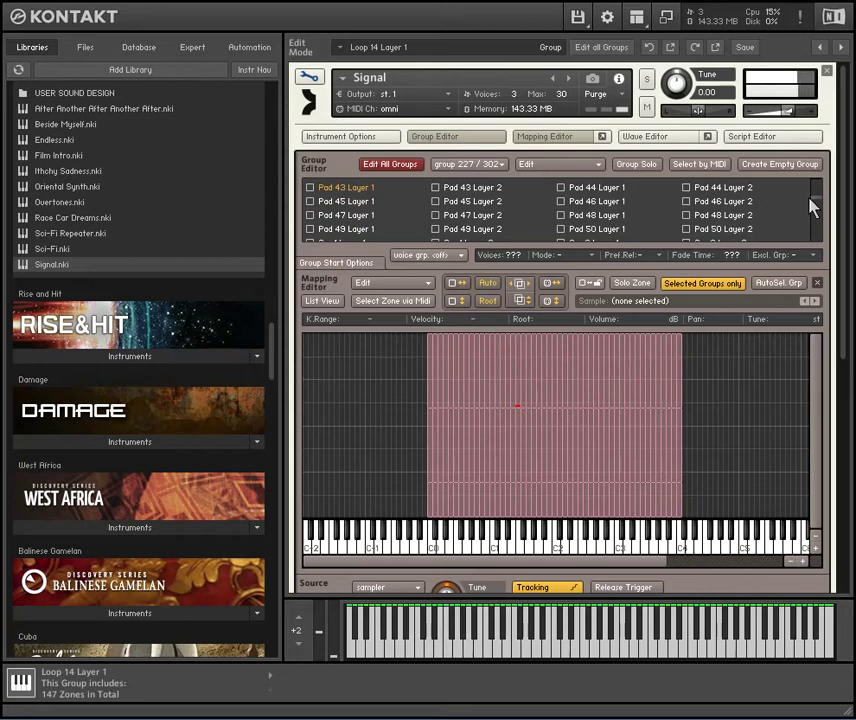
left_click(350, 187)
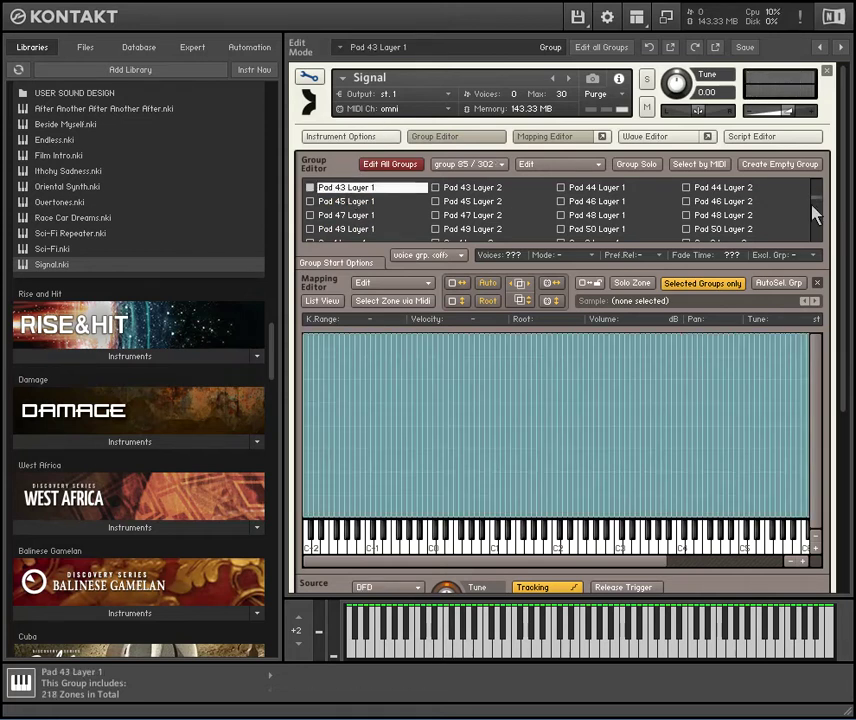
Step: Check which loop and pad groups are sounding, and compare the zones of Pad 41 Layer 2 with Pad 43 Layer 1
left_click_drag(816, 199, 813, 248)
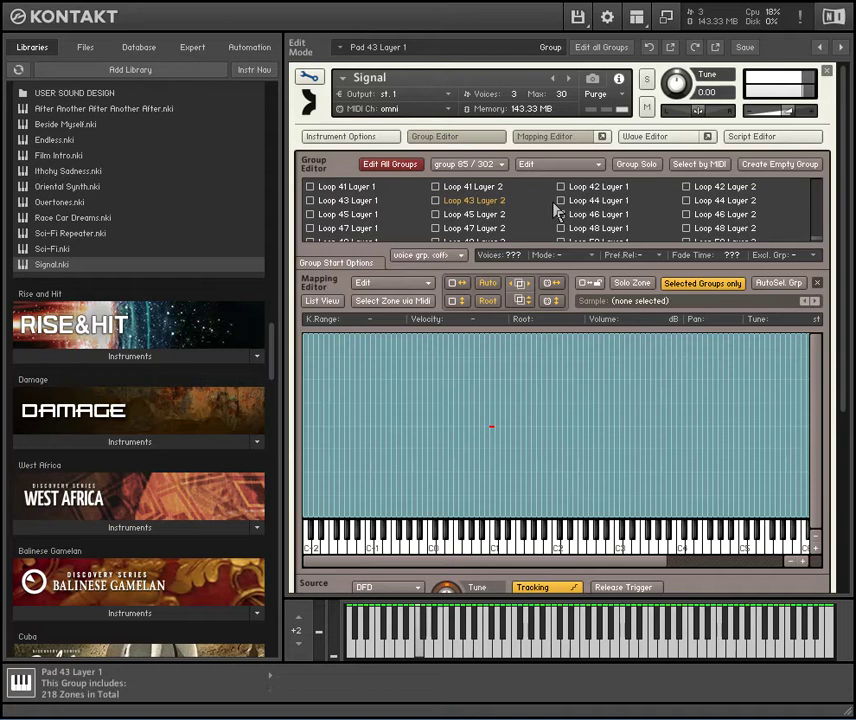
scroll(818, 244, "up", 2)
left_click_drag(818, 244, 828, 202)
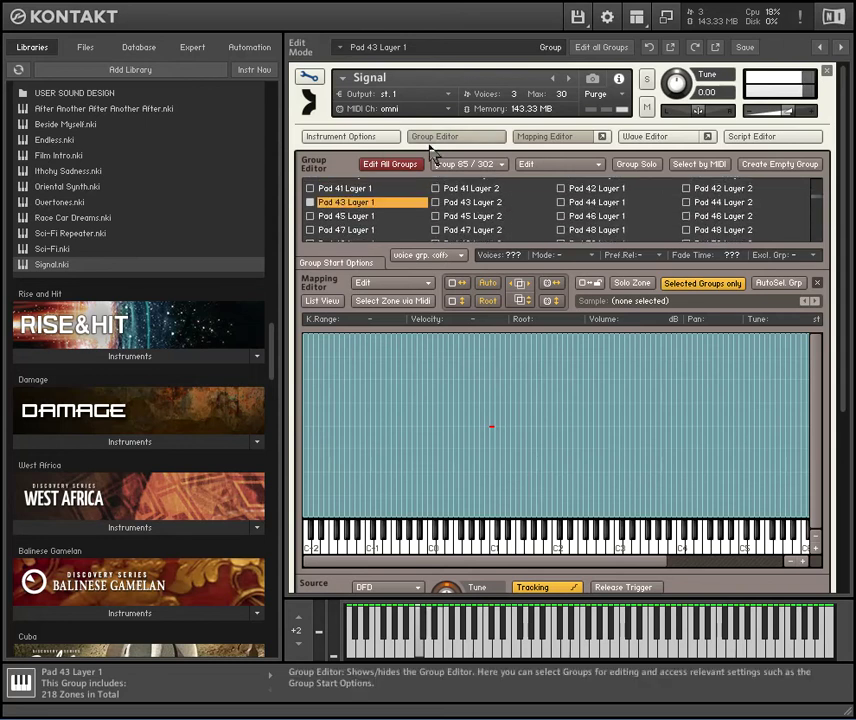
left_click(449, 190)
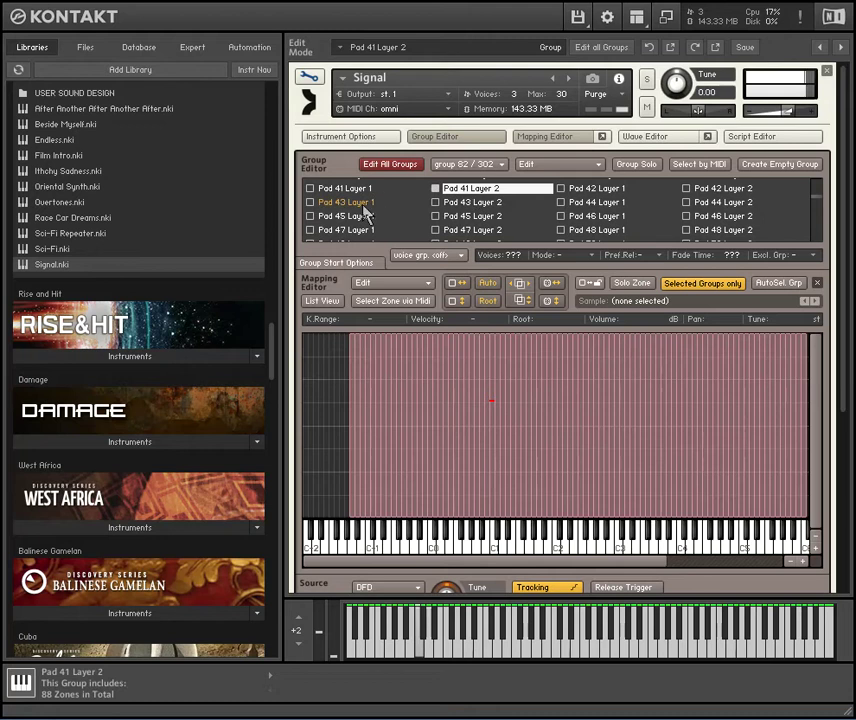
left_click(360, 206)
left_click(360, 206)
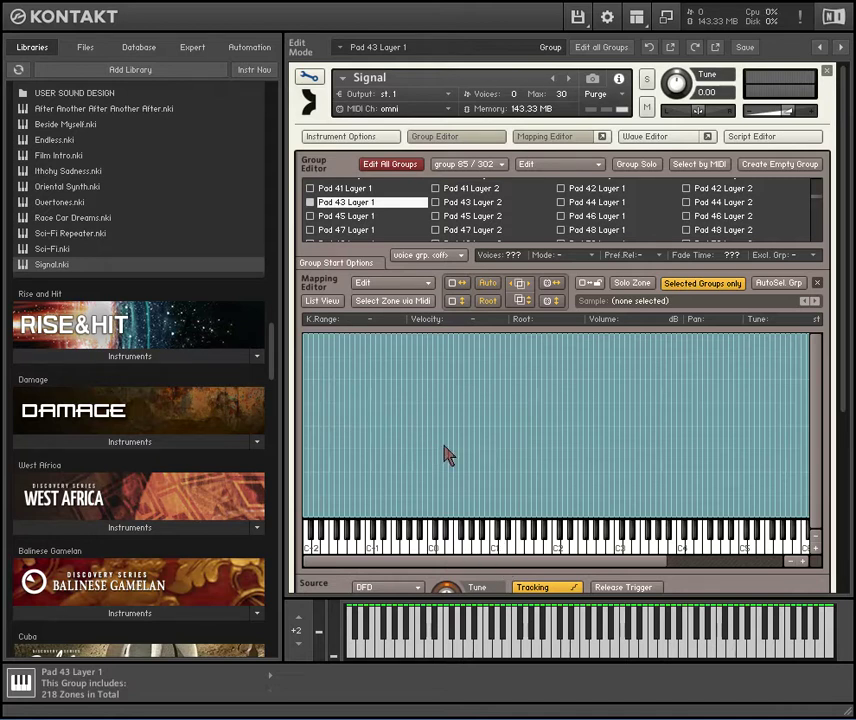
Step: Select all zones of the Pad 43 Layer 1 group in the Mapping Editor and delete them
left_click(417, 406)
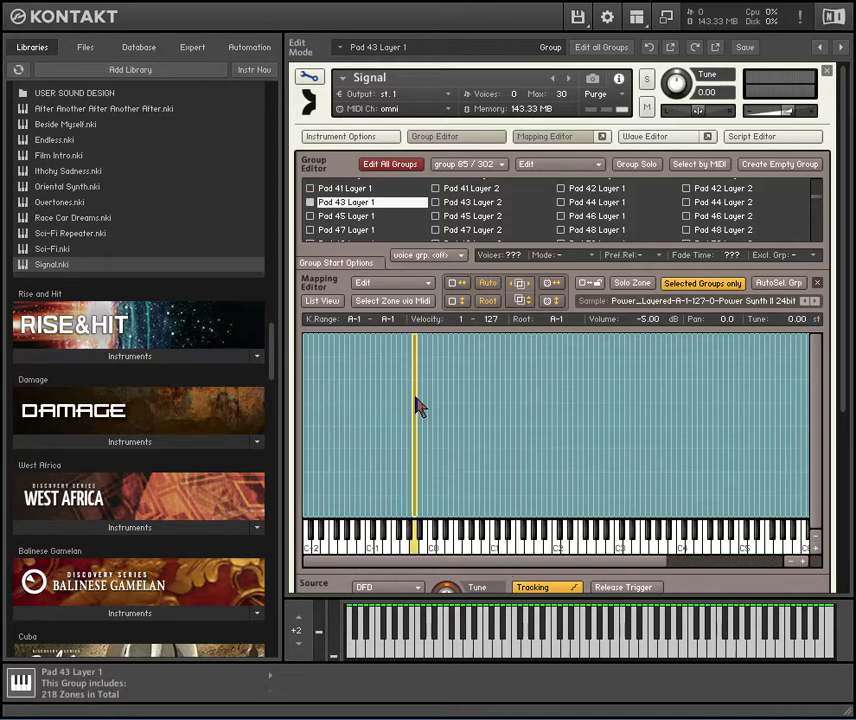
right_click(407, 400)
left_click(462, 441)
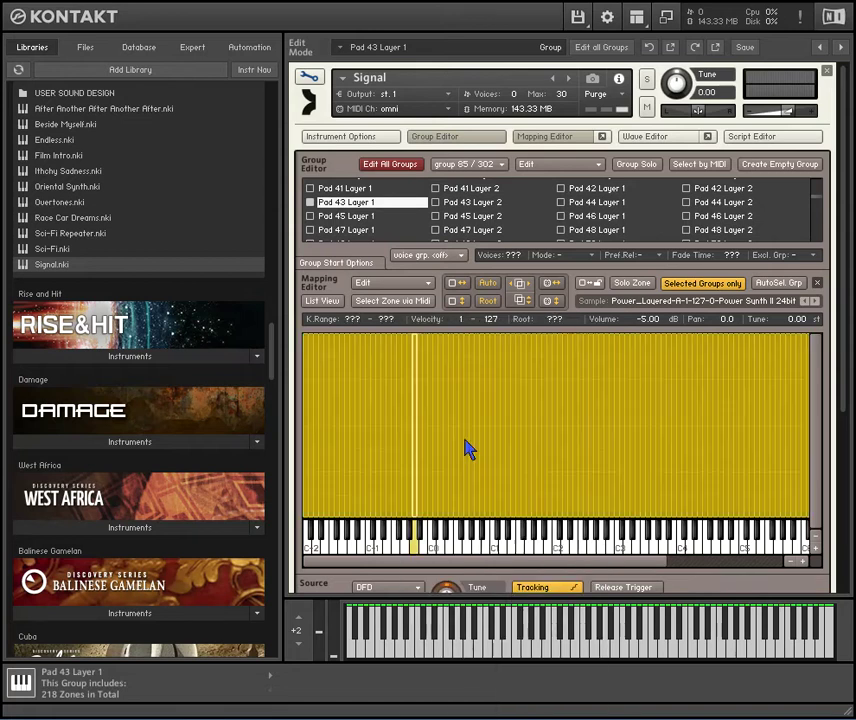
right_click(454, 425)
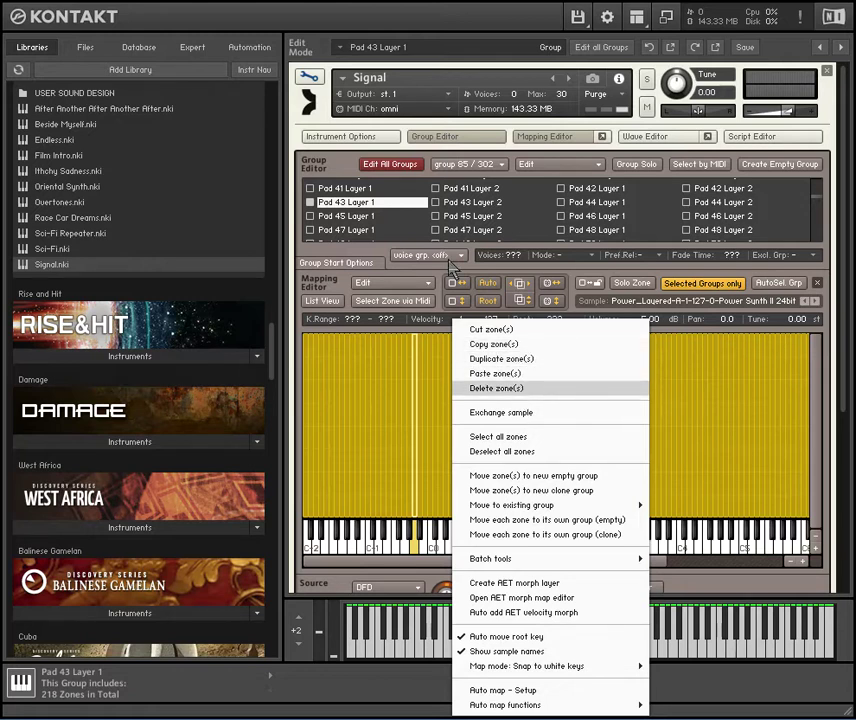
key("Return")
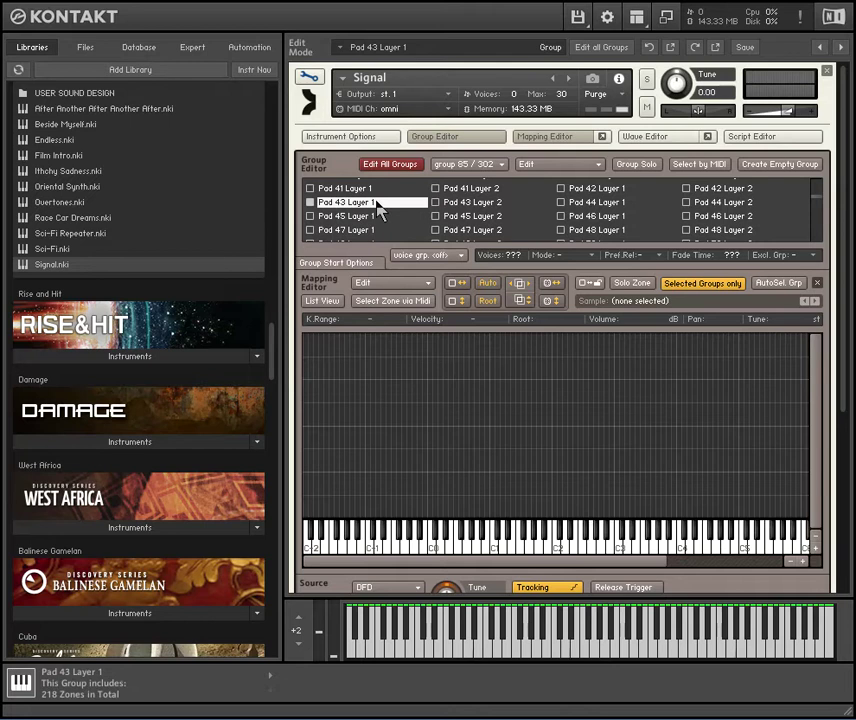
right_click(530, 435)
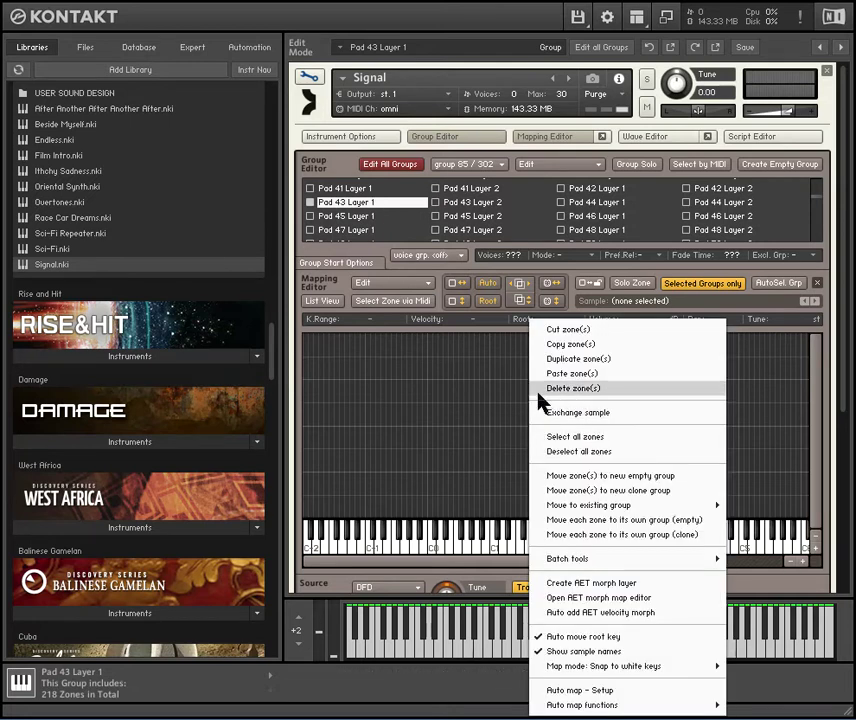
left_click(478, 453)
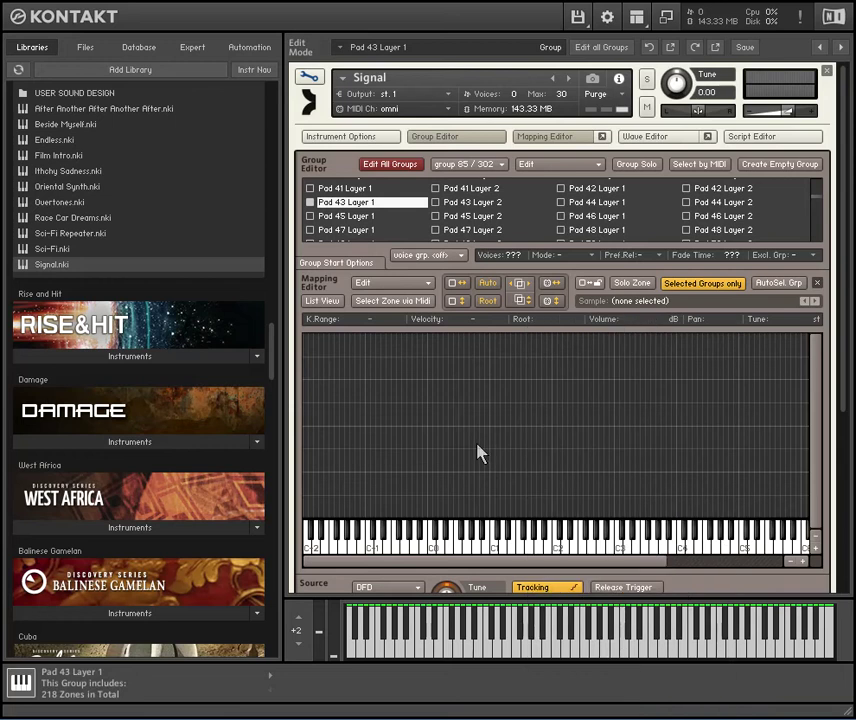
Step: Find the Loop 43 Layer 2 group near the end of the group list and display its zones
left_click_drag(822, 203, 828, 257)
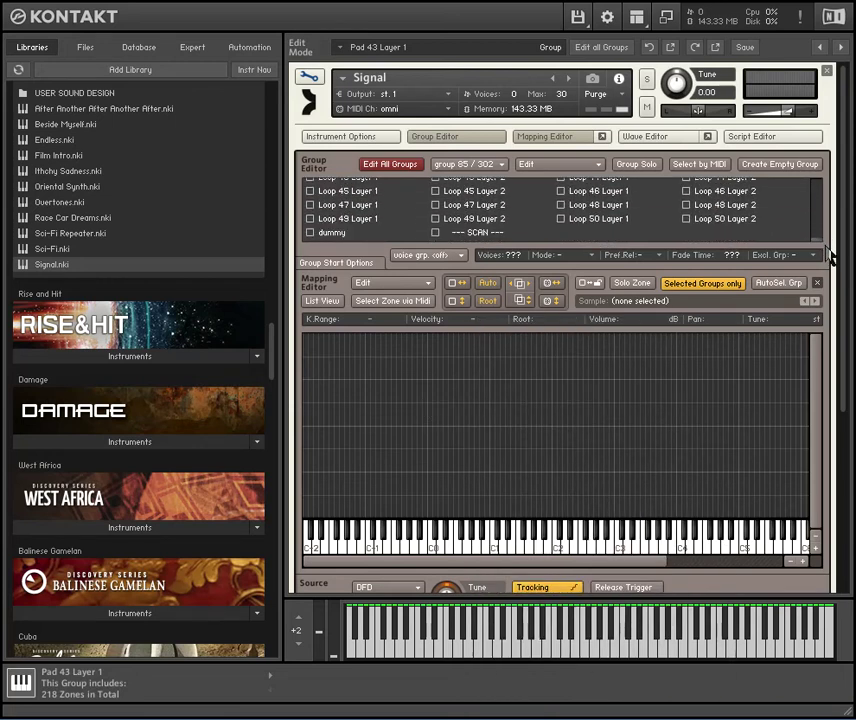
scroll(828, 250, "up", 1)
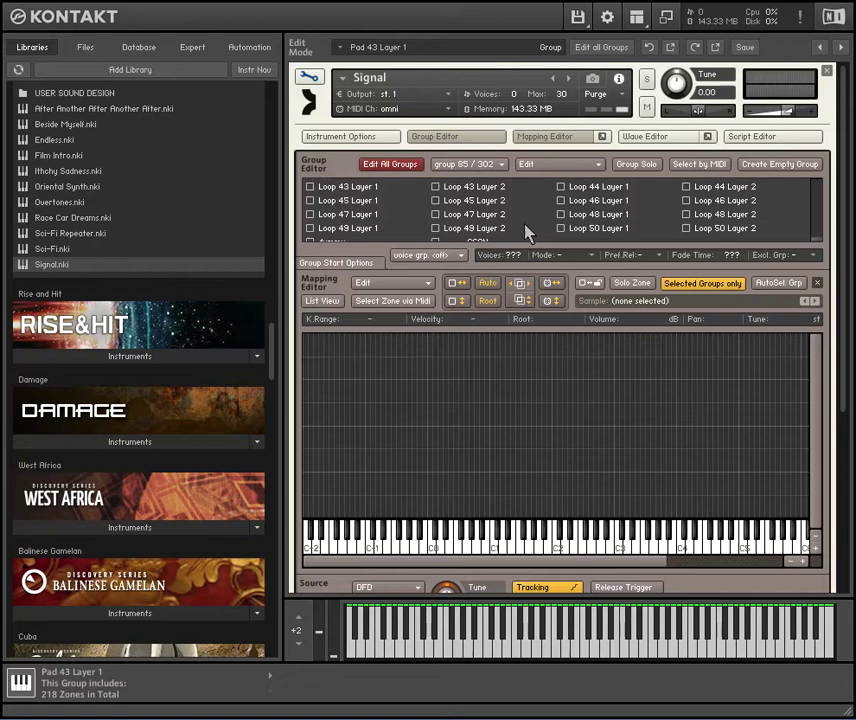
left_click(478, 187)
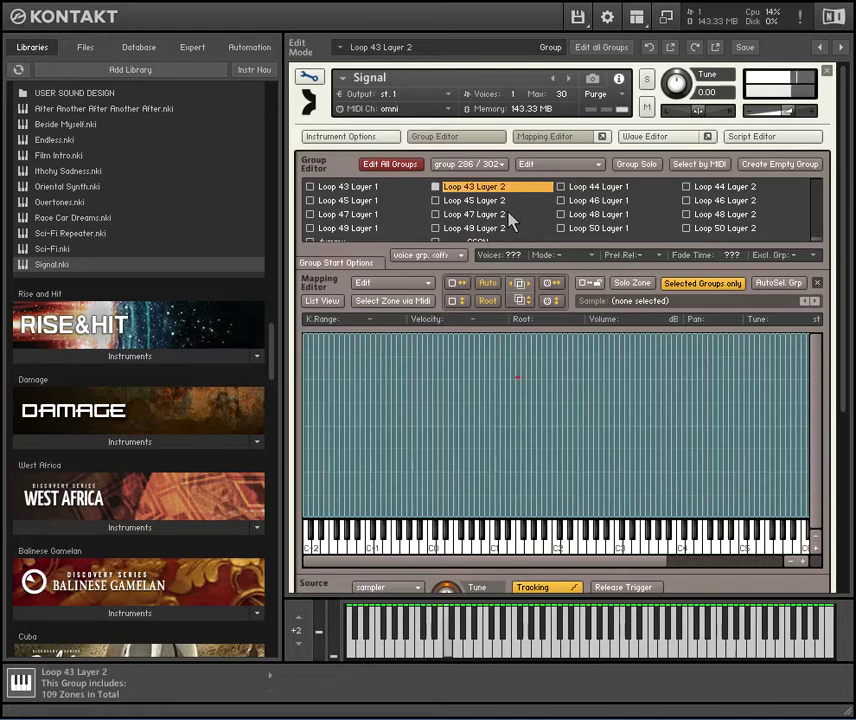
right_click(503, 407)
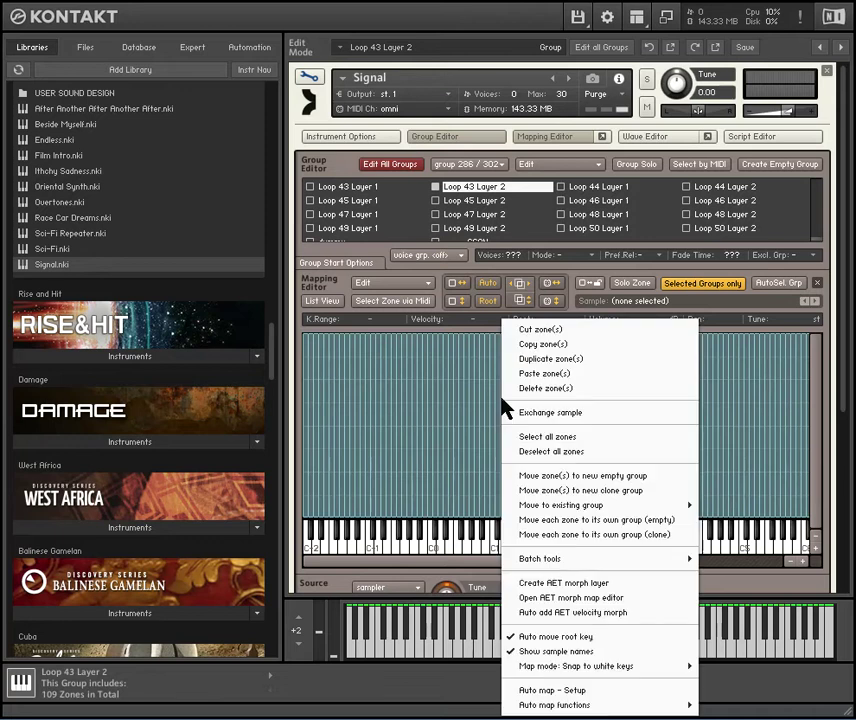
left_click(543, 437)
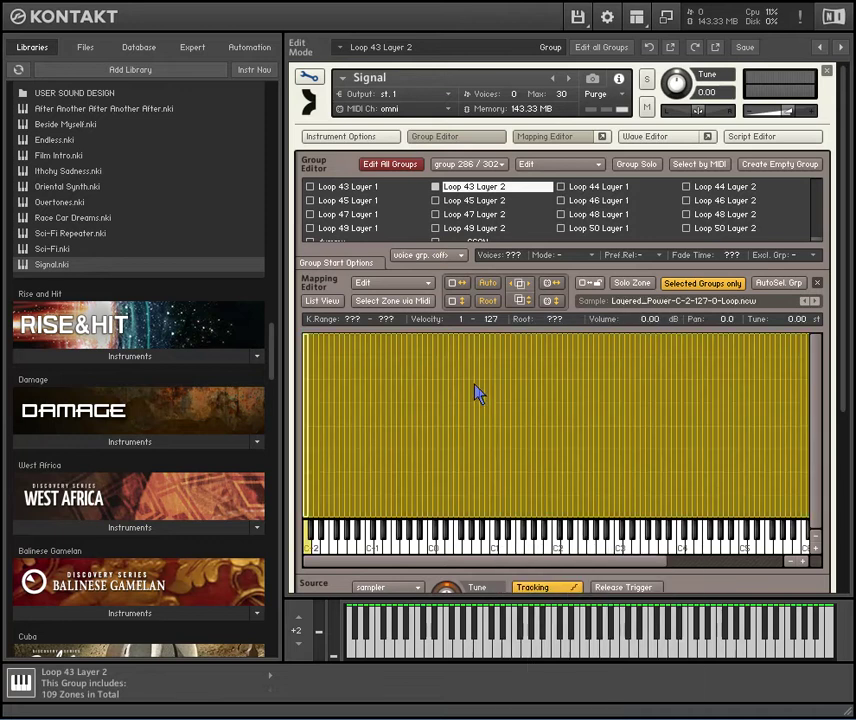
right_click(475, 386)
left_click(560, 451)
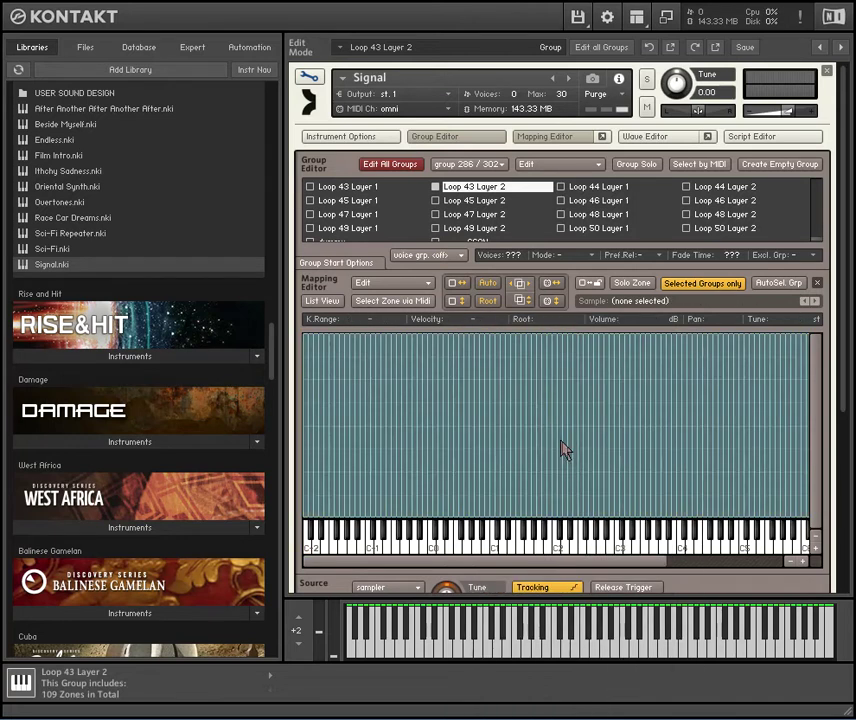
right_click(514, 406)
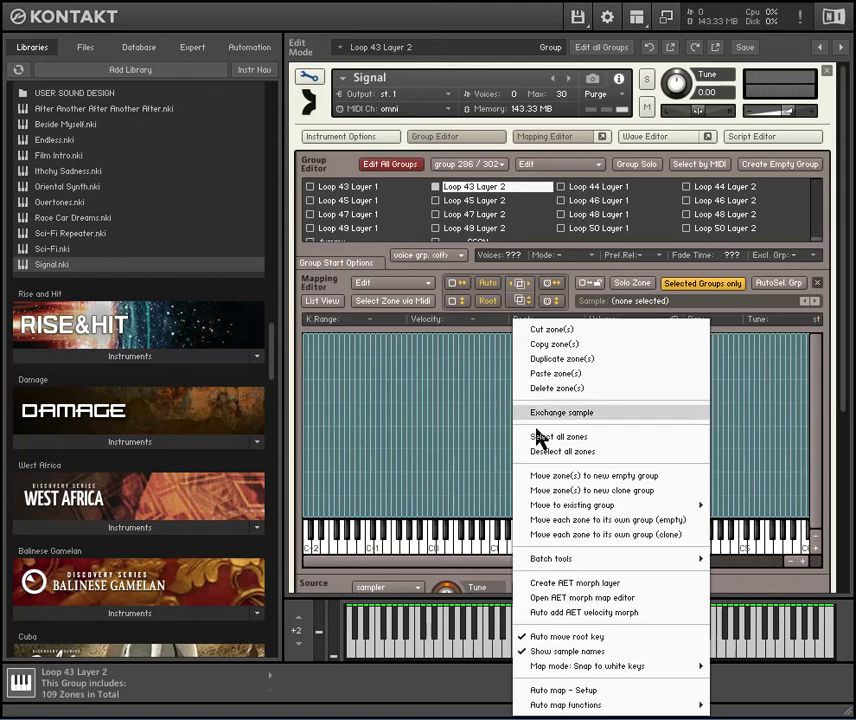
left_click(543, 437)
right_click(497, 407)
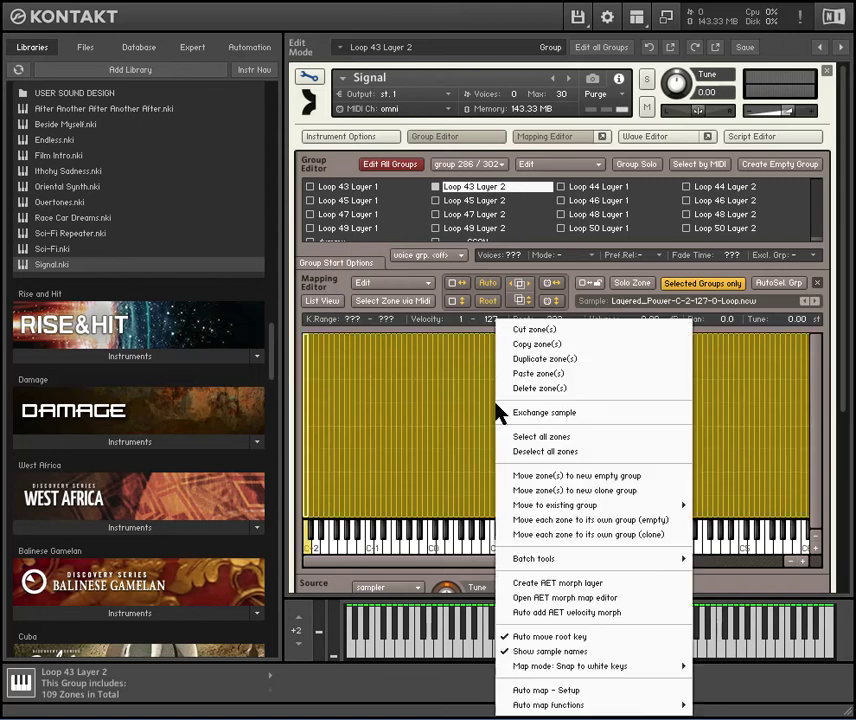
left_click(549, 455)
Step: Select all zones of the Loop 43 Layer 2 group in the Mapping Editor and delete them
right_click(529, 441)
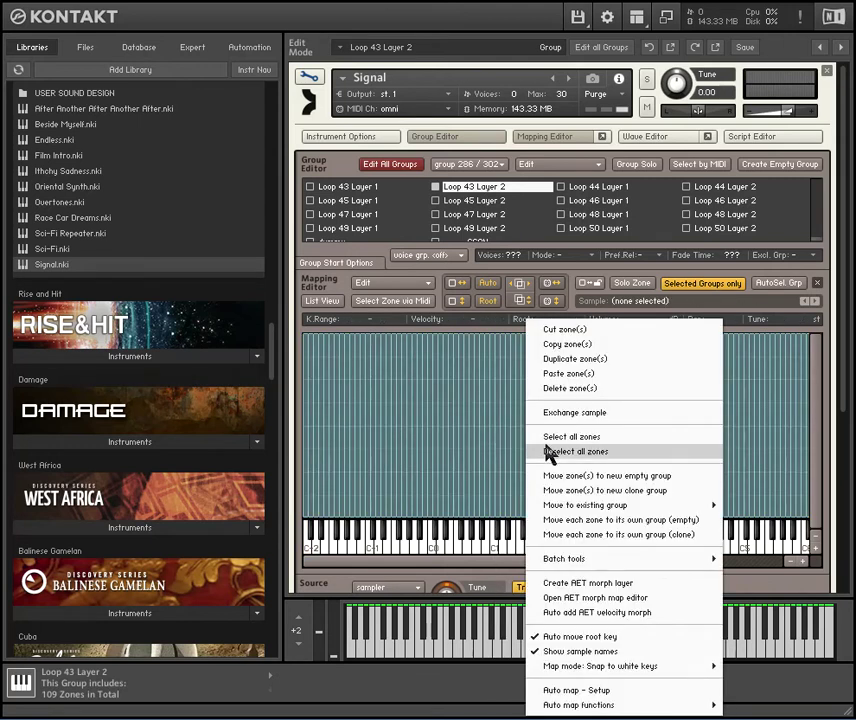
left_click(560, 437)
right_click(532, 402)
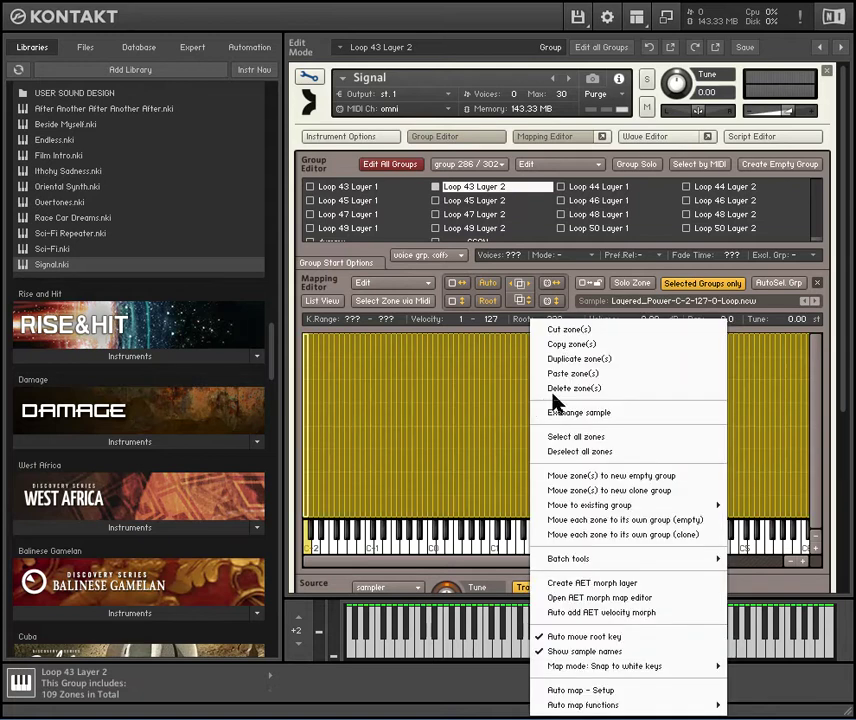
left_click(568, 388)
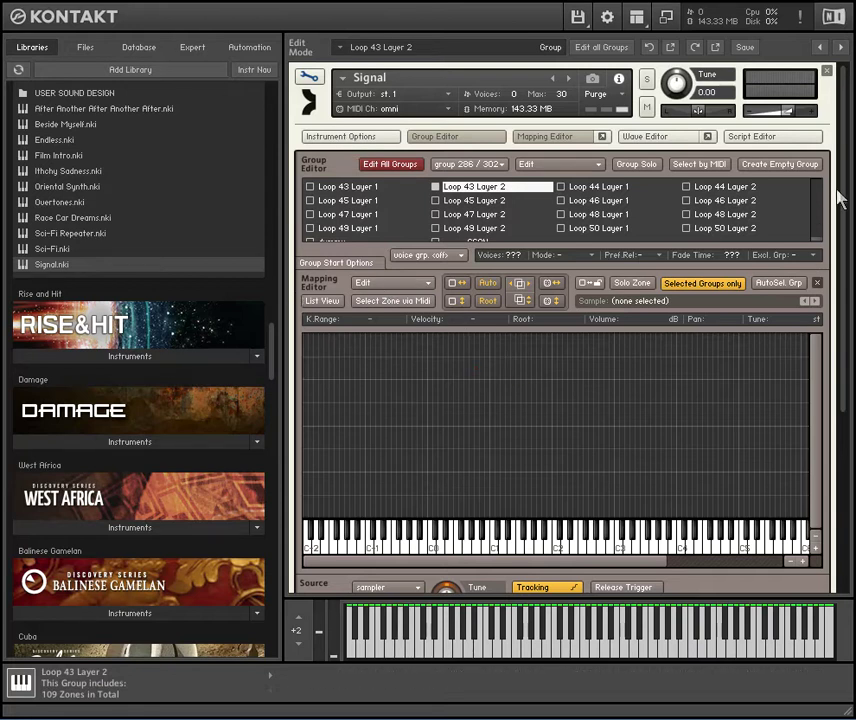
scroll(843, 329, "down", 5)
scroll(837, 277, "up", 5)
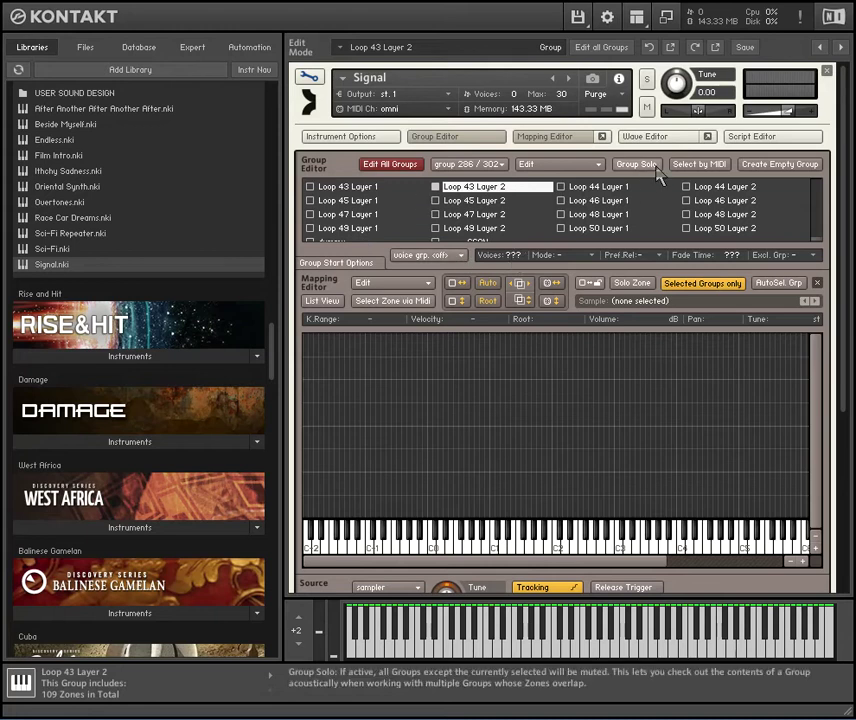
scroll(842, 214, "down", 10)
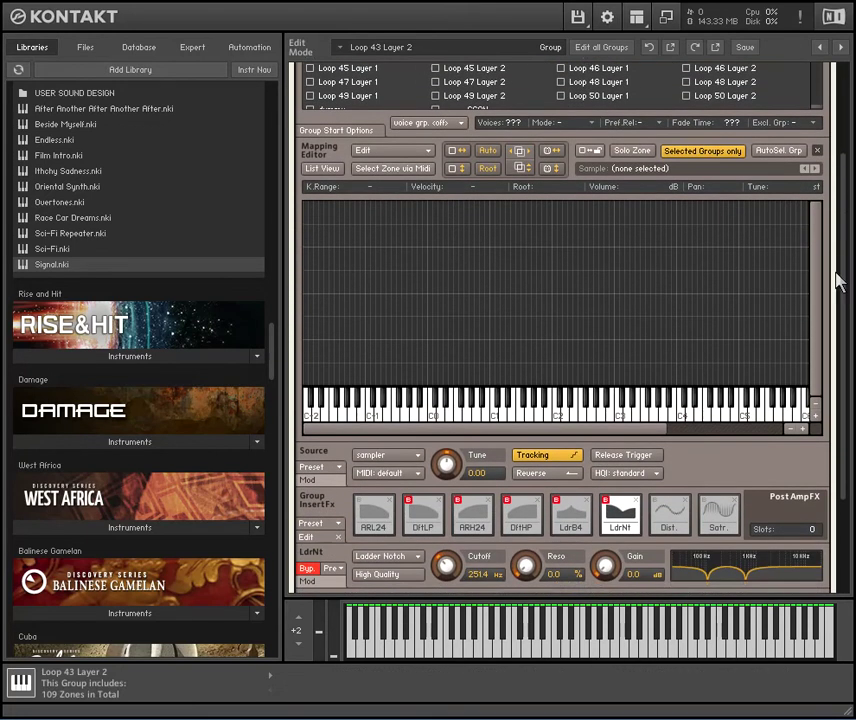
scroll(820, 285, "up", 3)
scroll(820, 285, "up", 5)
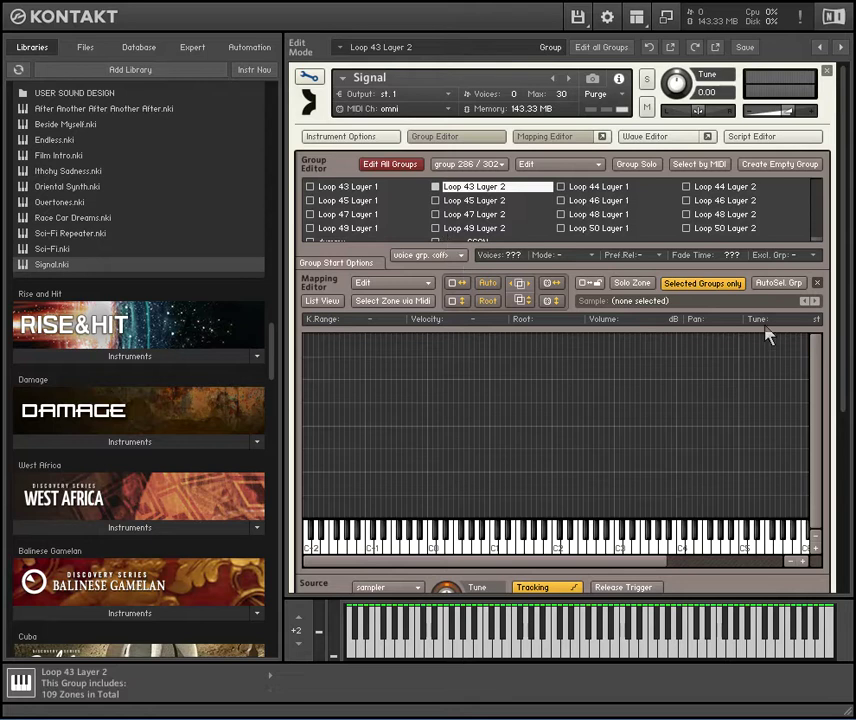
left_click_drag(840, 230, 852, 435)
scroll(853, 435, "up", 5)
Step: Browse the files to the Instruments folder of Audio Imperia - SFTM Vol. 1 v1.1 and load SFTM Vol. 1 - Drones.nki
left_click(85, 47)
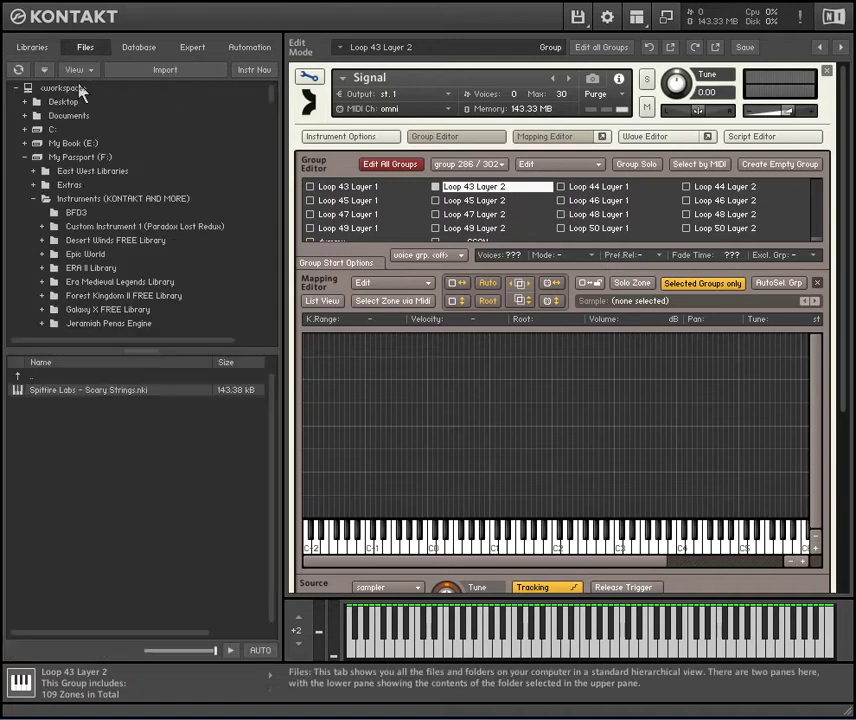
left_click_drag(267, 115, 283, 240)
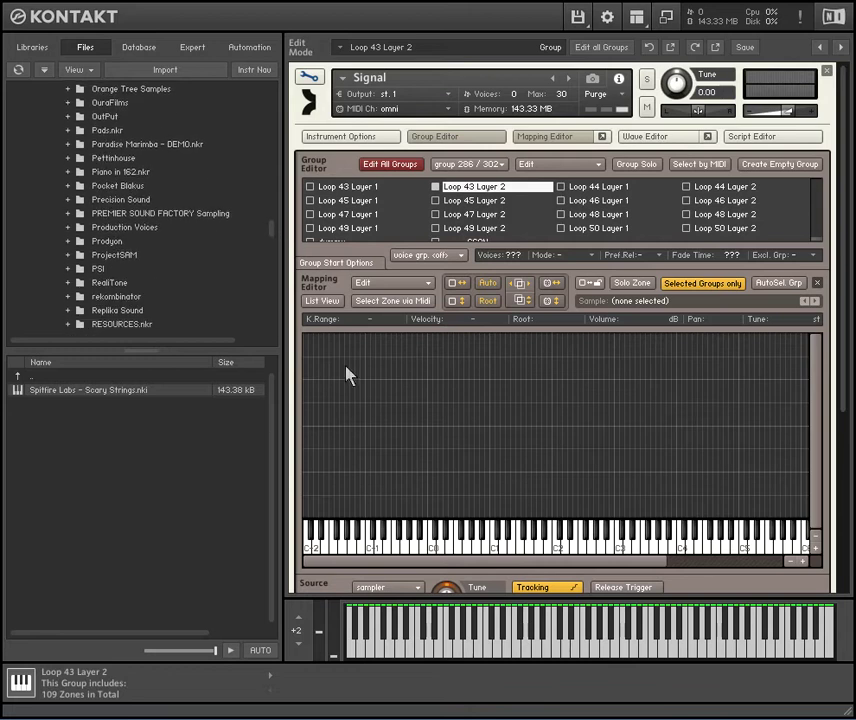
scroll(275, 236, "up", 1)
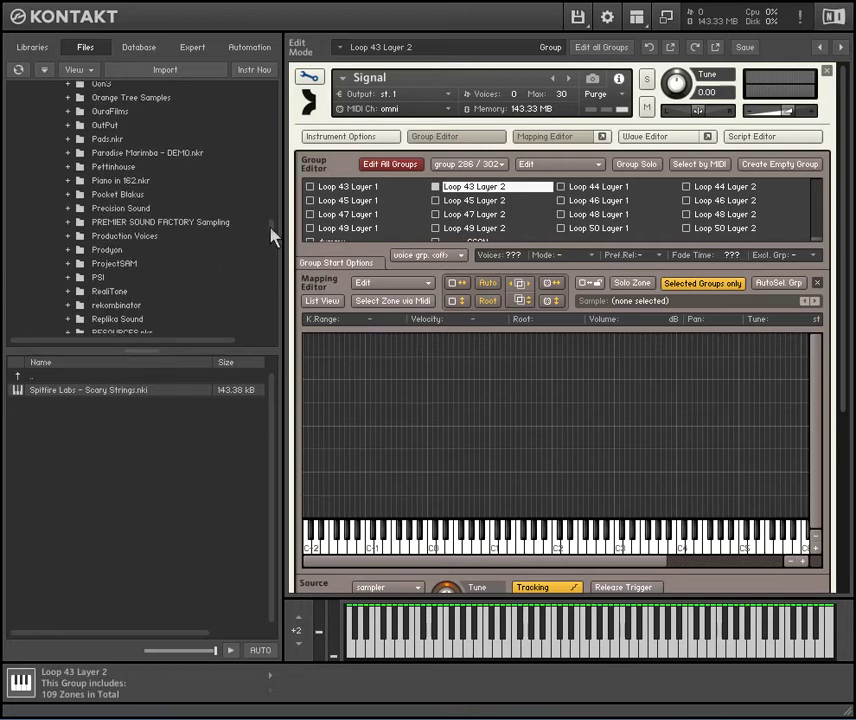
scroll(277, 226, "up", 10)
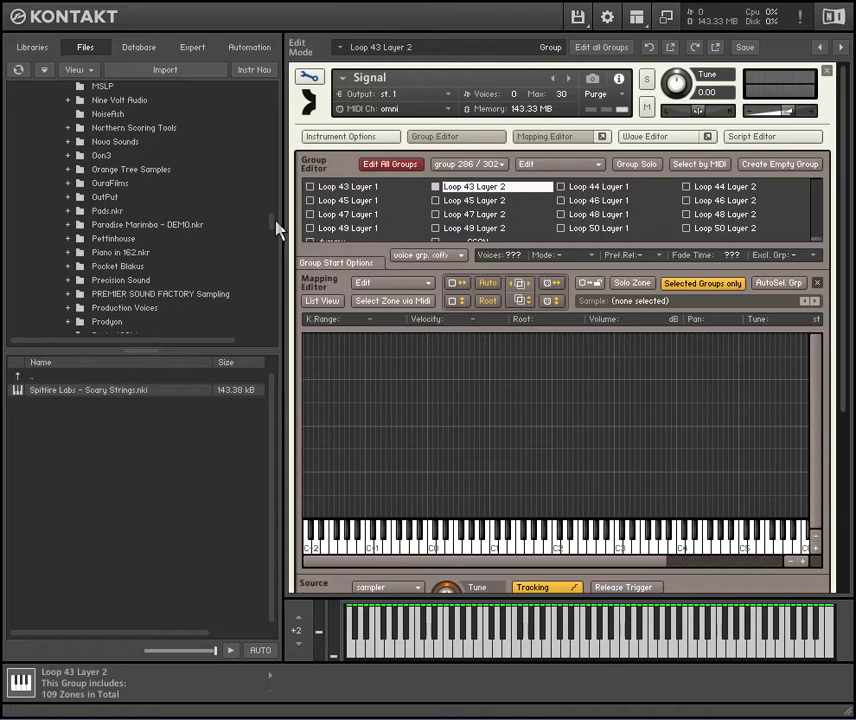
scroll(279, 226, "up", 3)
left_click_drag(277, 222, 275, 140)
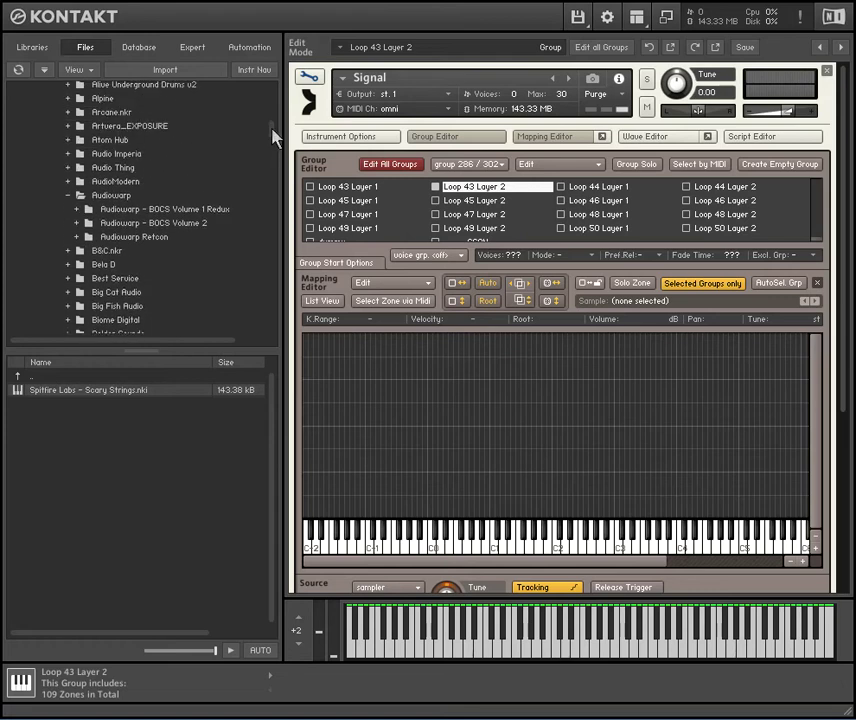
left_click(138, 156)
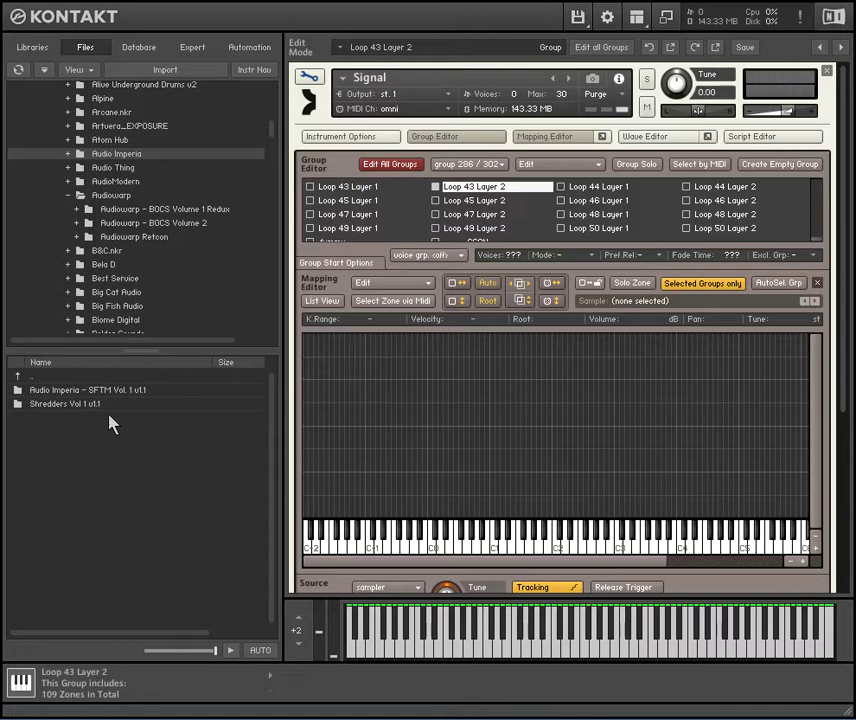
double_click(70, 390)
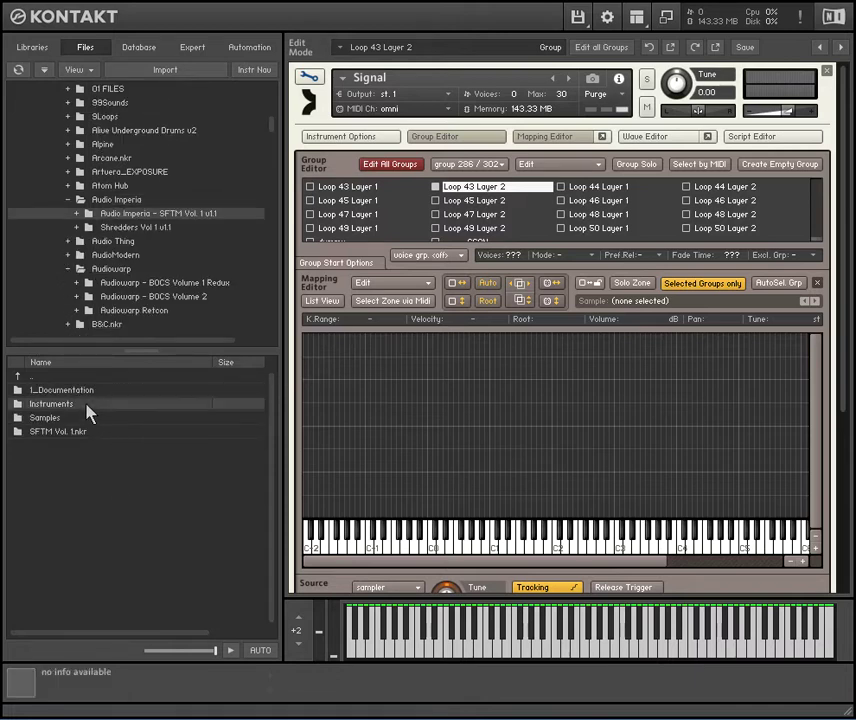
double_click(86, 405)
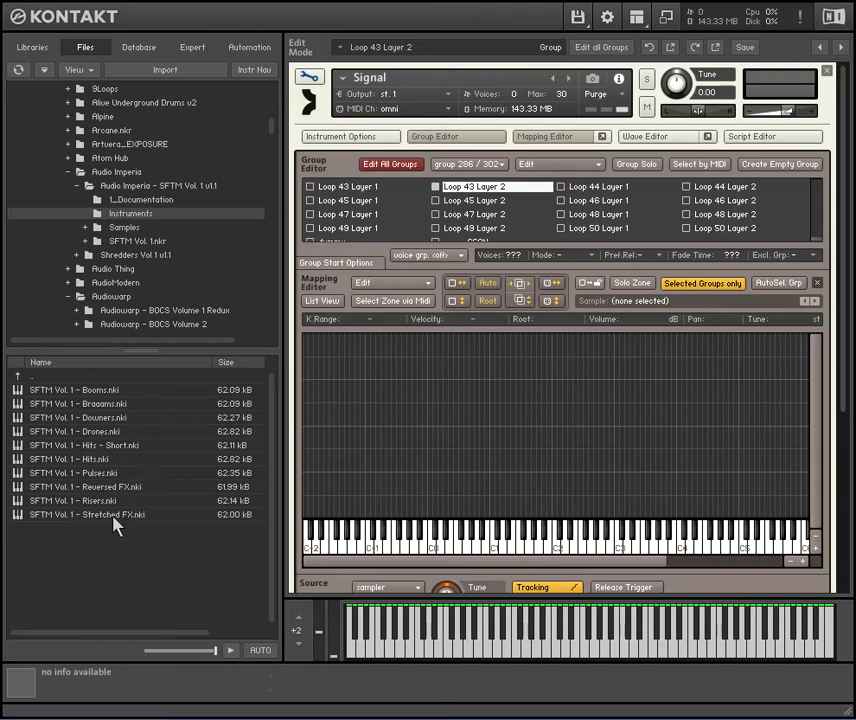
double_click(107, 434)
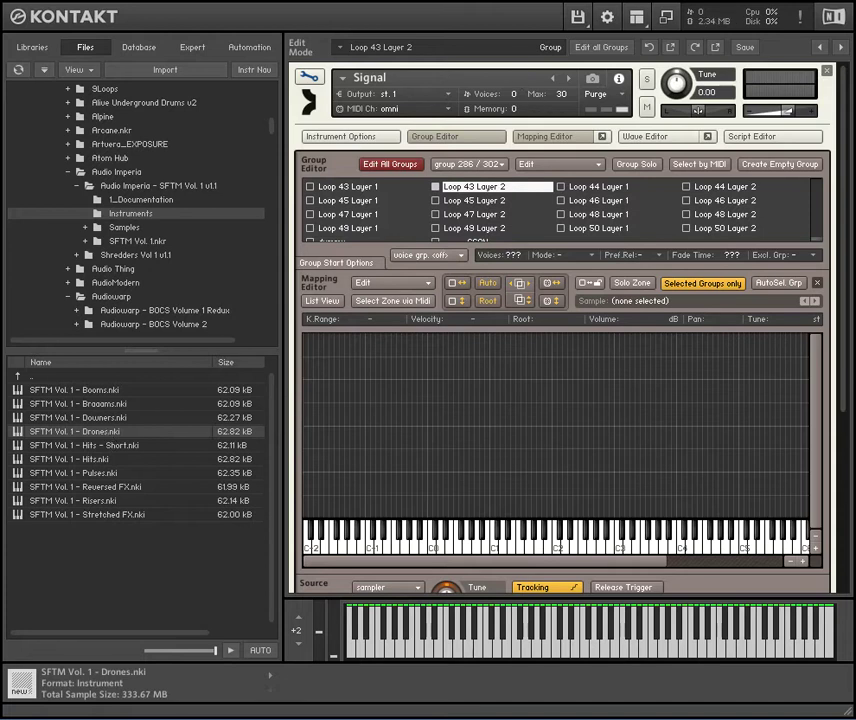
Step: Leave Signal's edit mode and open the Drones instrument for editing with its Mapping Editor and Group Editor shown
scroll(848, 110, "down", 5)
scroll(848, 110, "up", 5)
left_click(314, 84)
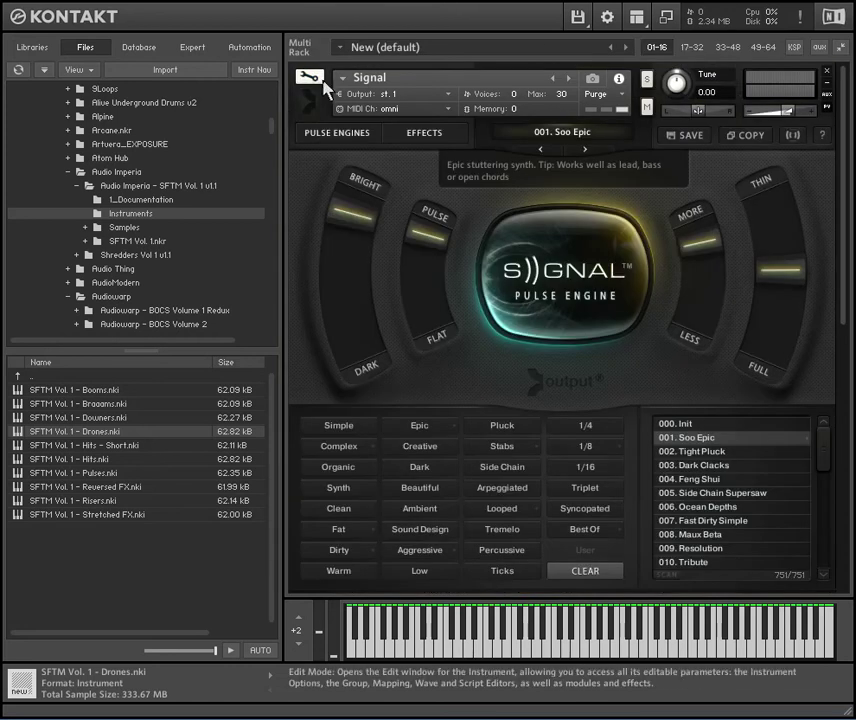
scroll(812, 370, "down", 5)
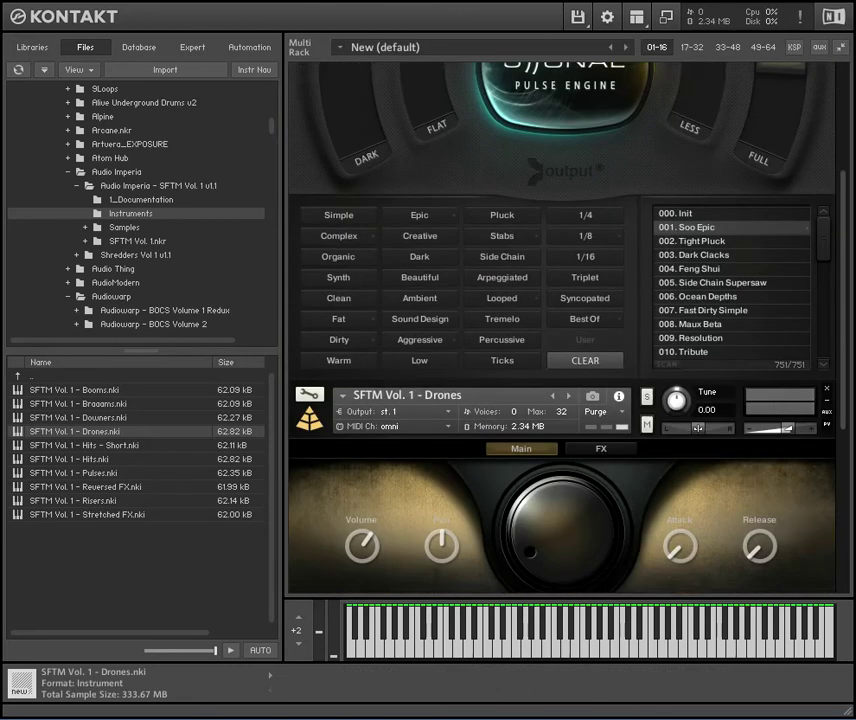
scroll(534, 298, "up", 1)
left_click(309, 116)
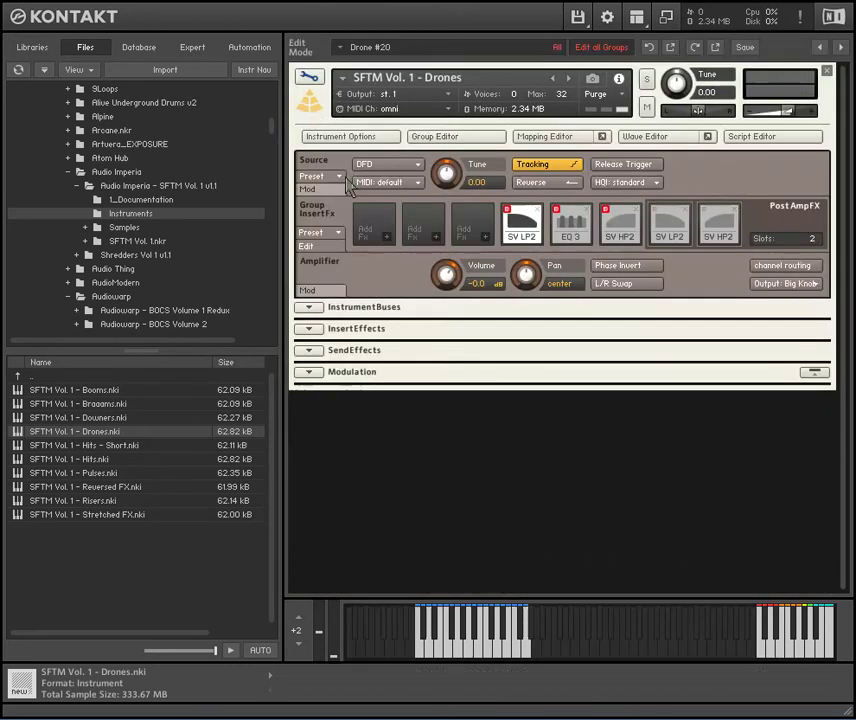
left_click(545, 136)
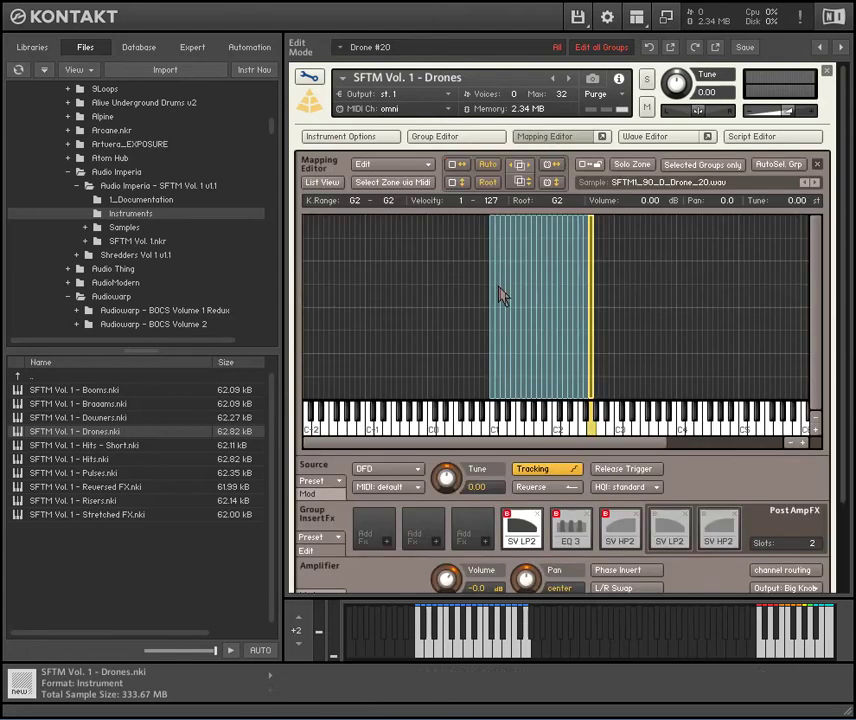
left_click(462, 138)
Step: Look through the individual Drone groups in the Drones instrument's group list
left_click(336, 186)
left_click(336, 200)
left_click(336, 214)
left_click(472, 189)
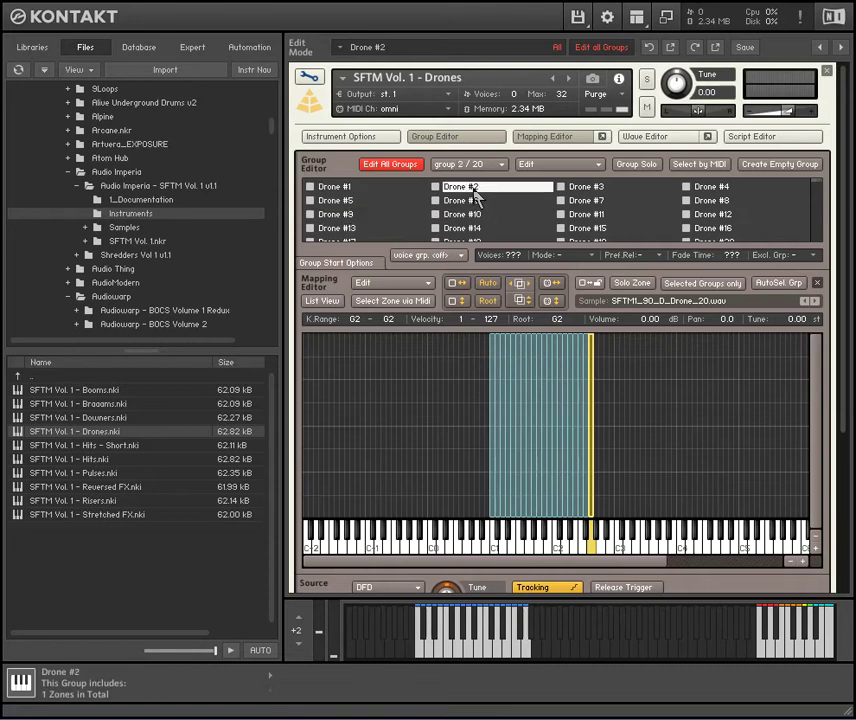
left_click(588, 189)
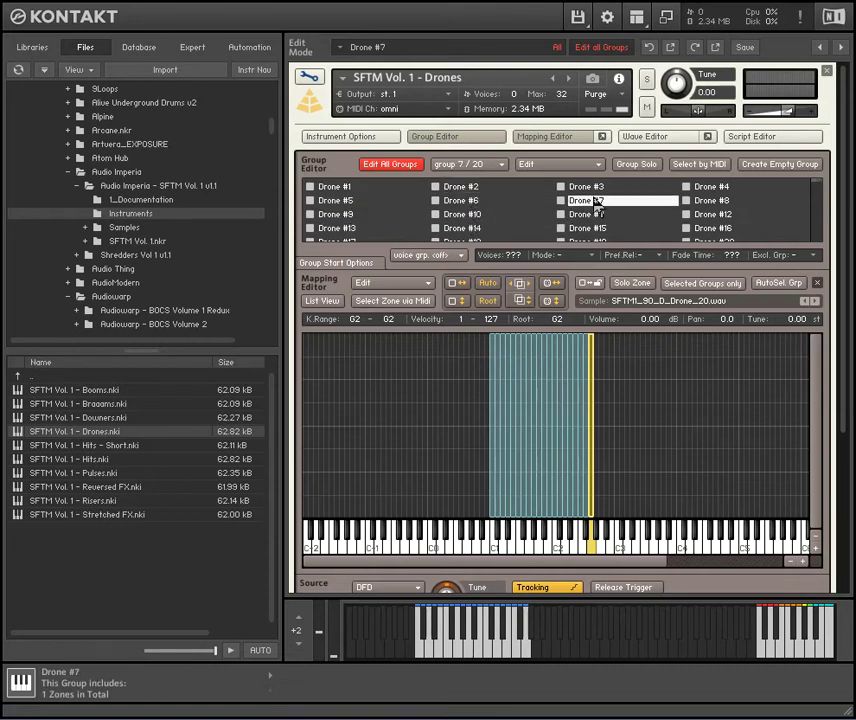
Step: Select all zones of the Drones instrument in the Mapping Editor and copy them
key("ctrl+a")
right_click(537, 392)
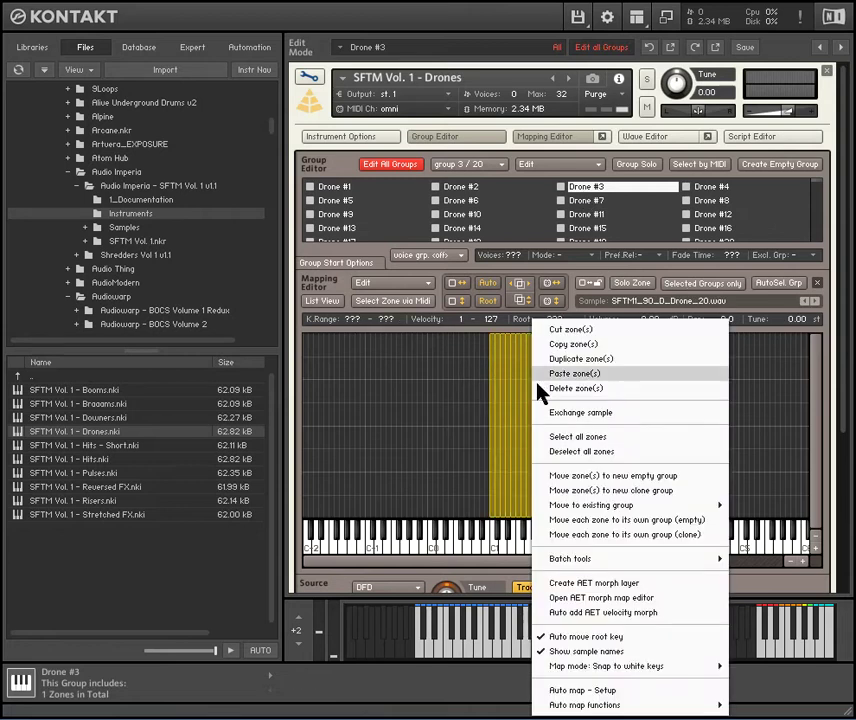
left_click(603, 345)
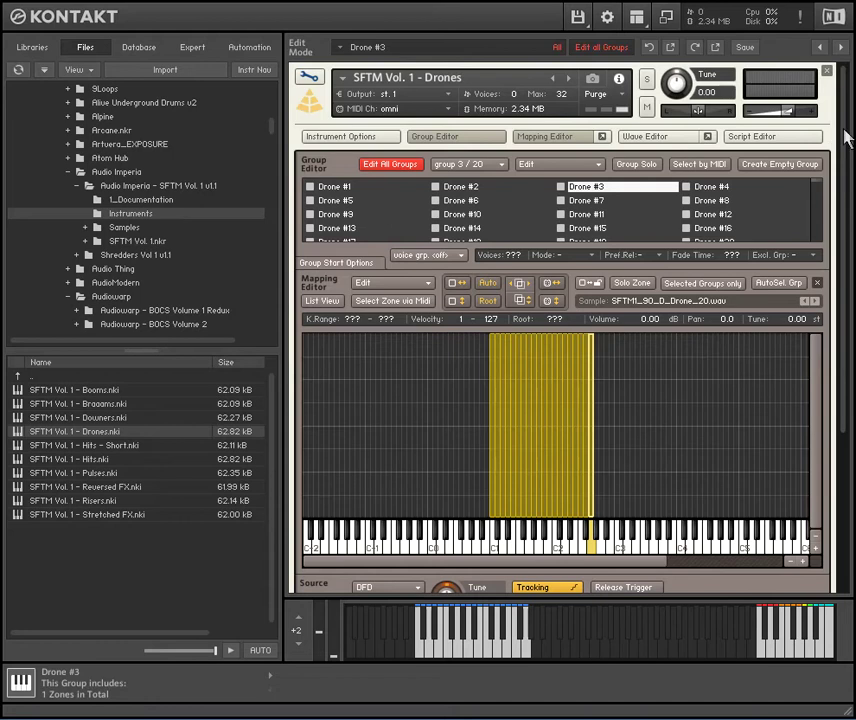
Step: Return to Signal's edit mode and paste the copied drone zones into the Loop 43 Layer 2 group
left_click(309, 77)
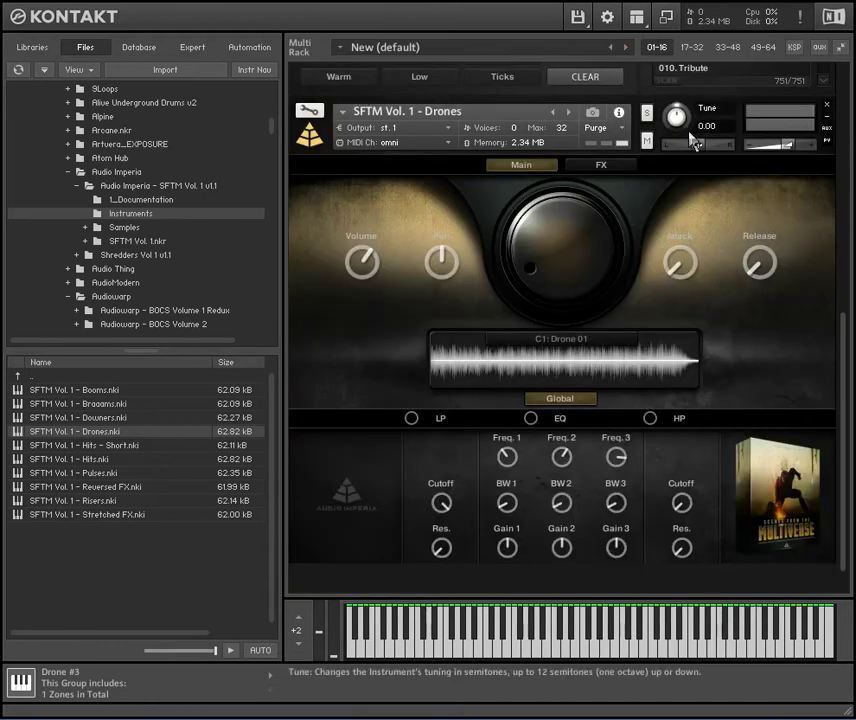
scroll(843, 348, "up", 5)
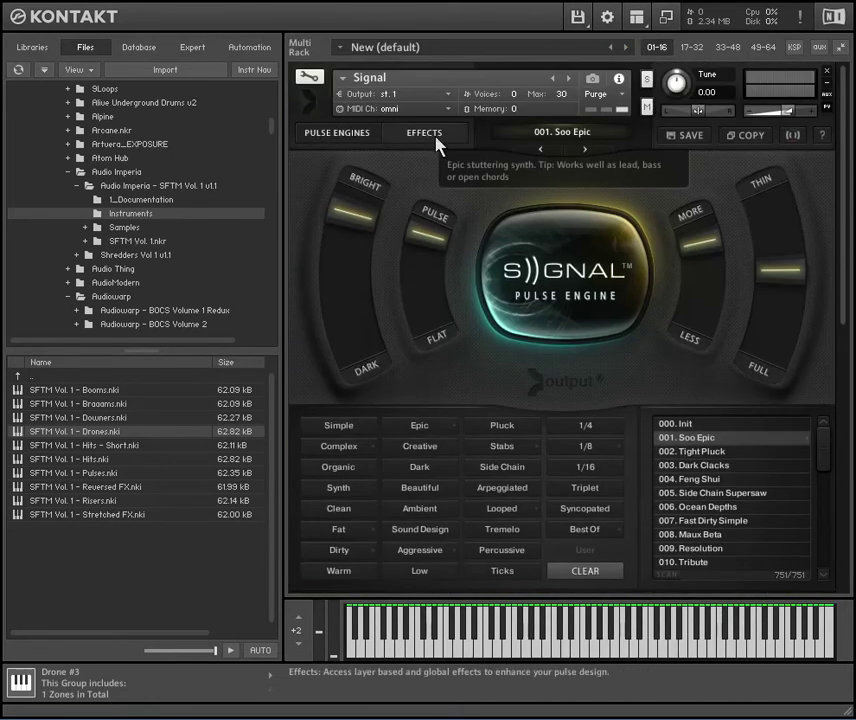
left_click(309, 78)
right_click(451, 363)
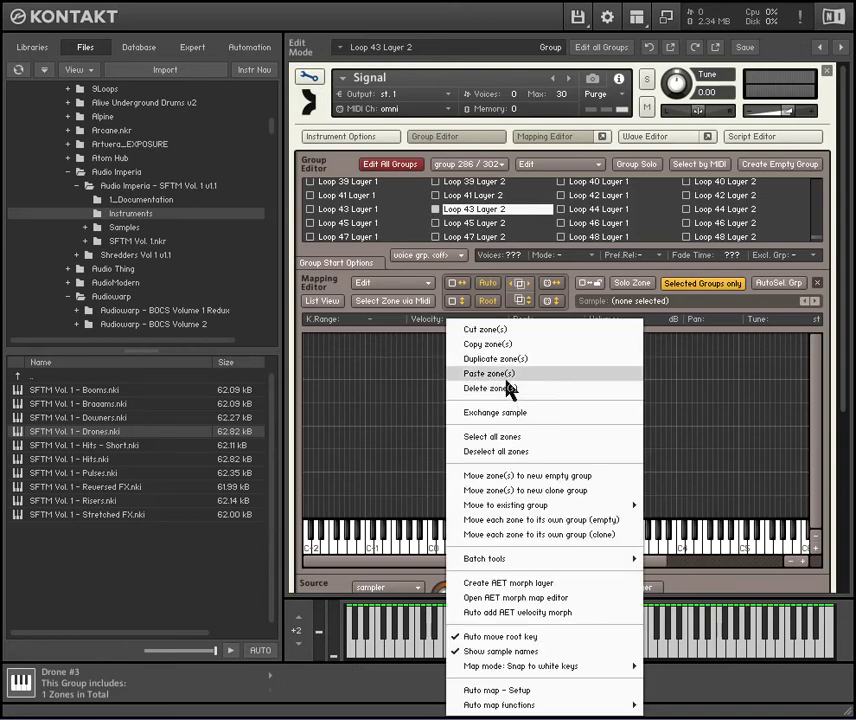
left_click(533, 413)
left_click(598, 377)
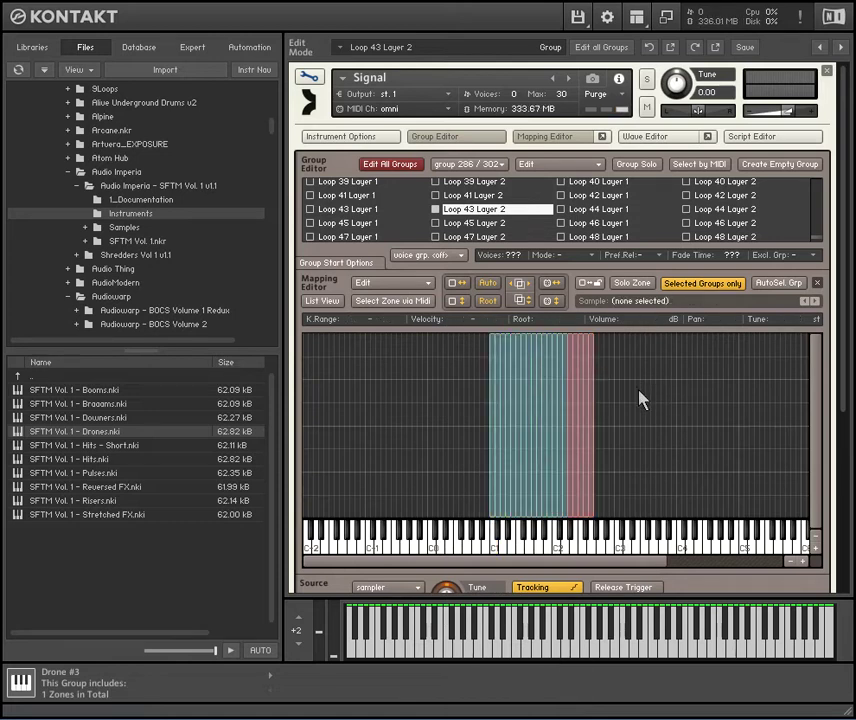
Step: Deselect the pasted zones in the Loop 43 Layer 2 group and audition the group
left_click(560, 399)
left_click(428, 386)
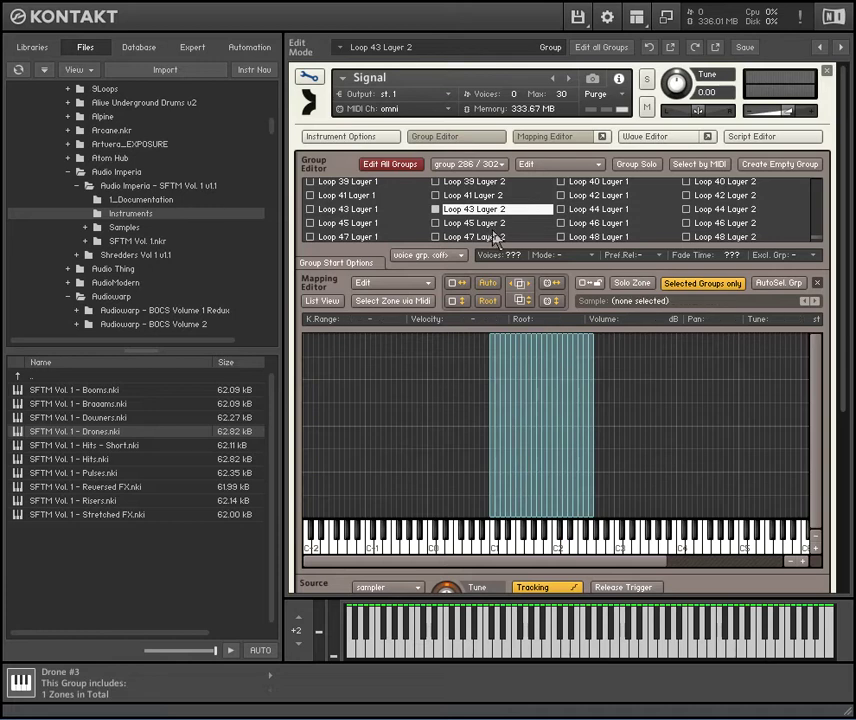
key("Return")
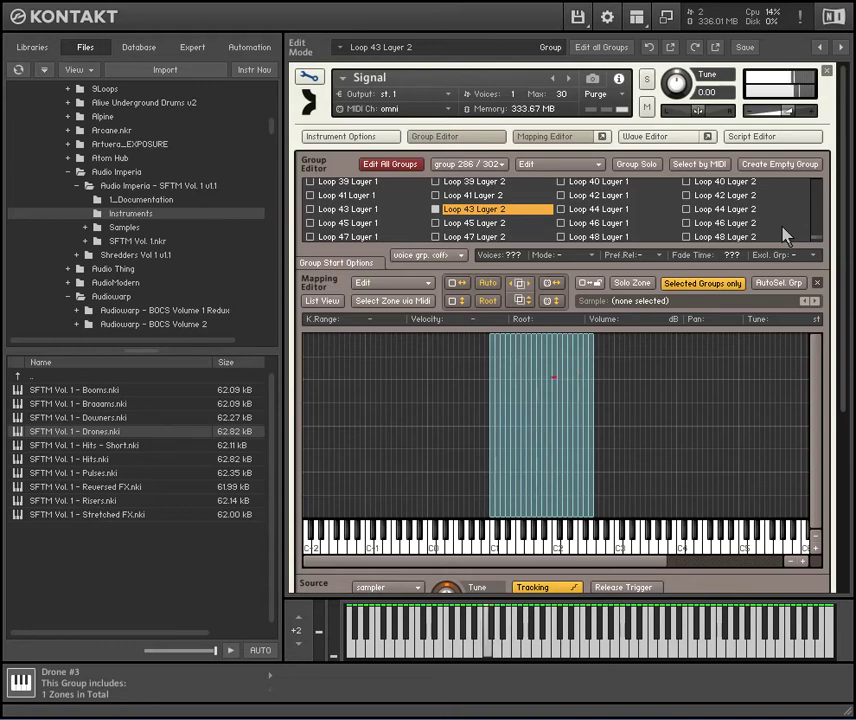
double_click(497, 209)
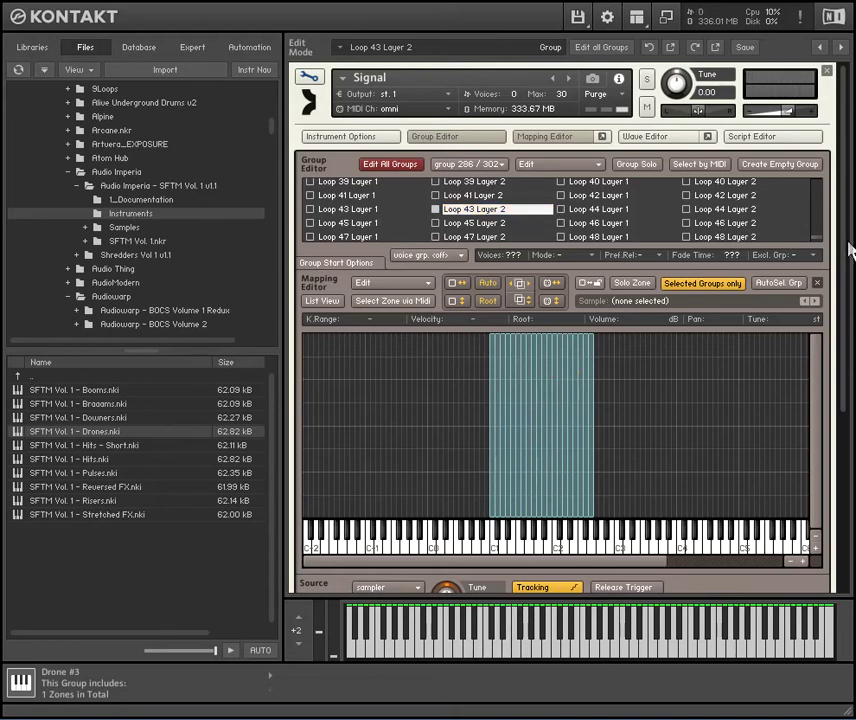
Step: Leave Signal's edit mode and mute the SFTM Vol. 1 - Drones instrument in the rack
scroll(845, 250, "down", 5)
scroll(845, 250, "up", 6)
left_click(307, 76)
scroll(560, 410, "down", 3)
left_click(646, 487)
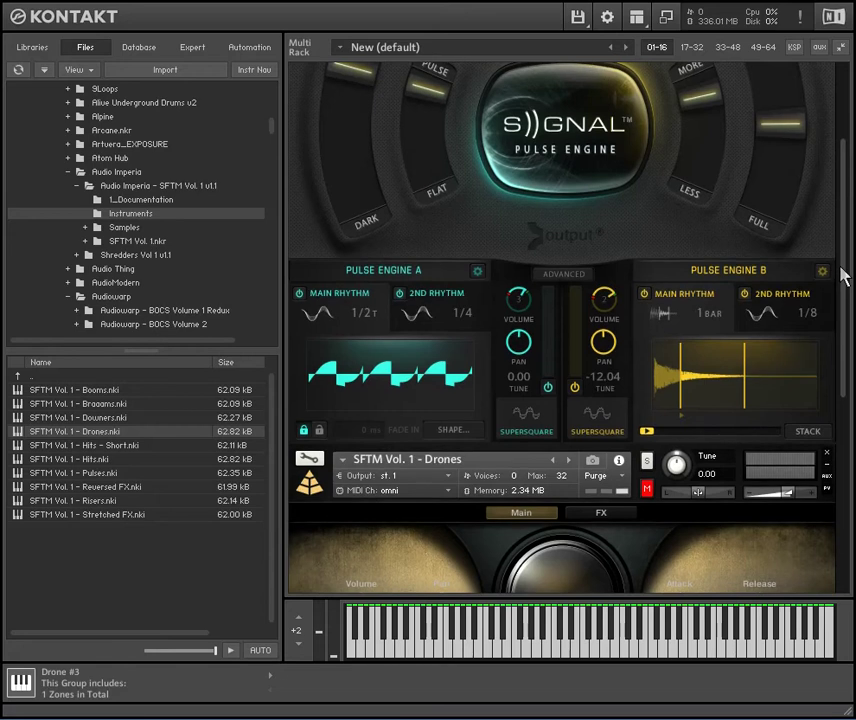
Step: Return to Signal's edit mode and paste the copied drone zones into the Pad 43 Layer 1 group
left_click_drag(844, 277, 835, 168)
left_click(312, 80)
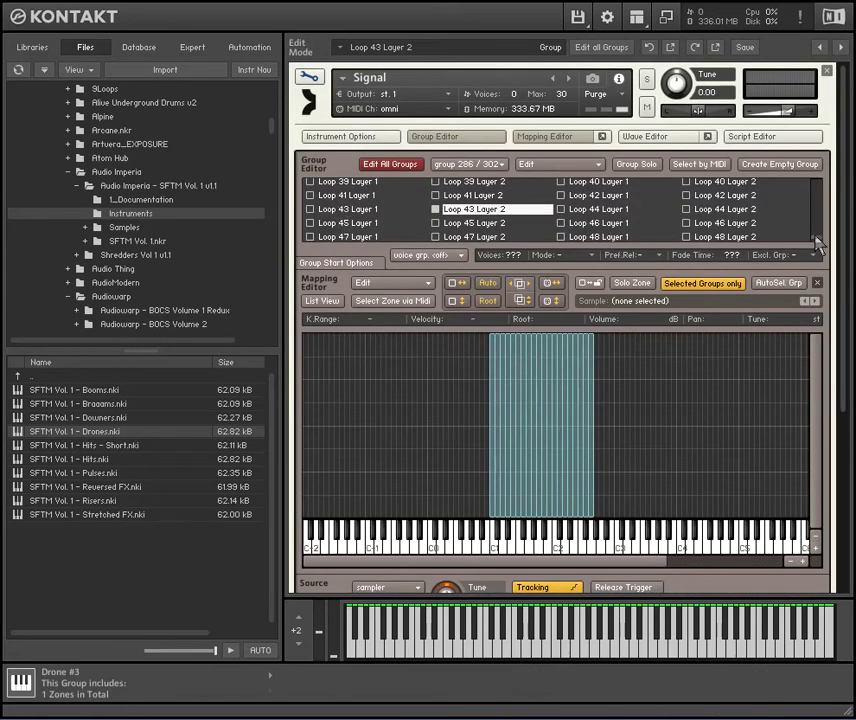
scroll(813, 232, "up", 6)
scroll(813, 218, "up", 12)
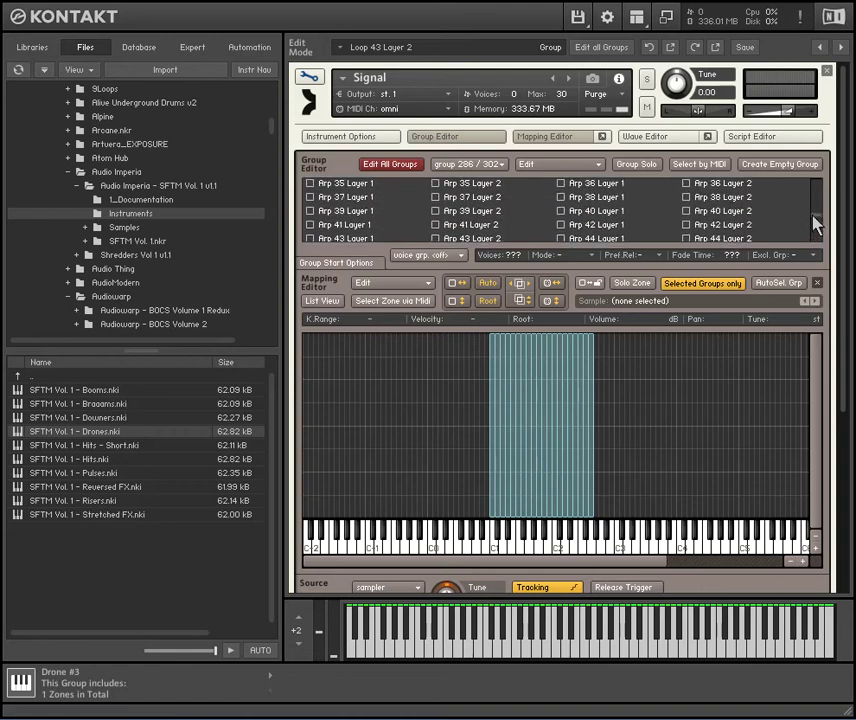
scroll(811, 201, "down", 2)
left_click(366, 198)
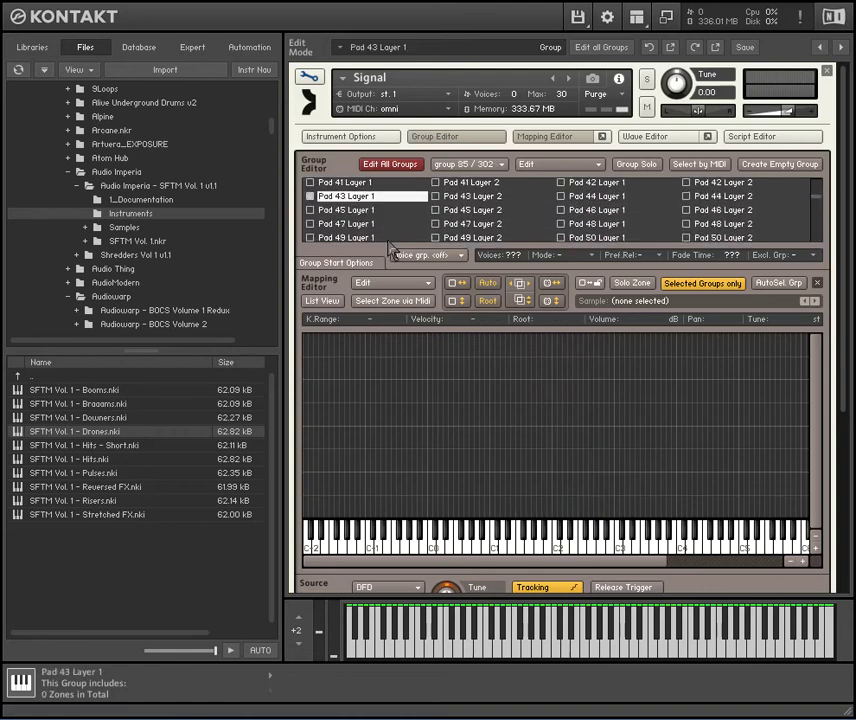
right_click(570, 434)
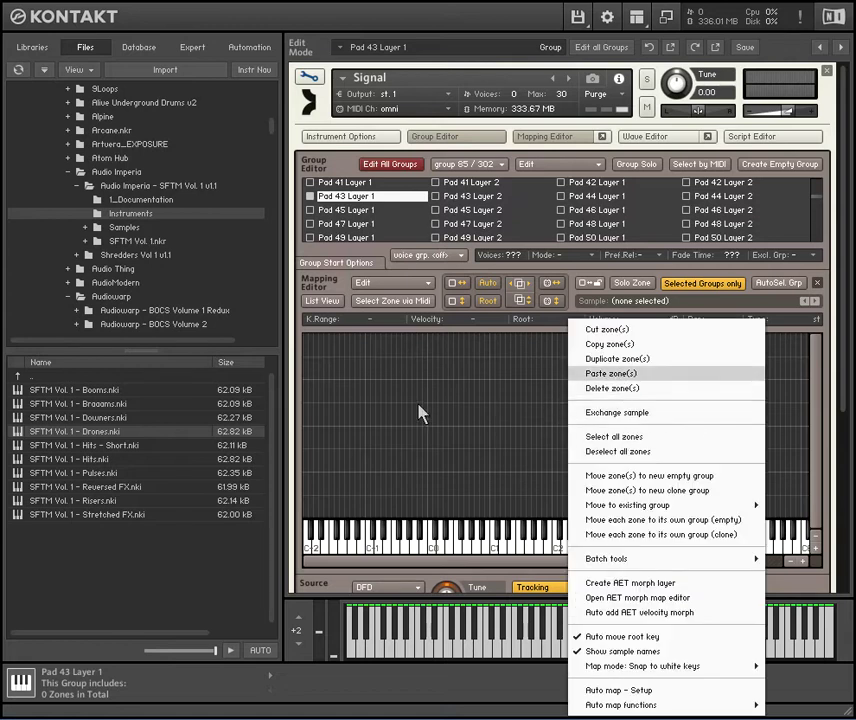
key("Return")
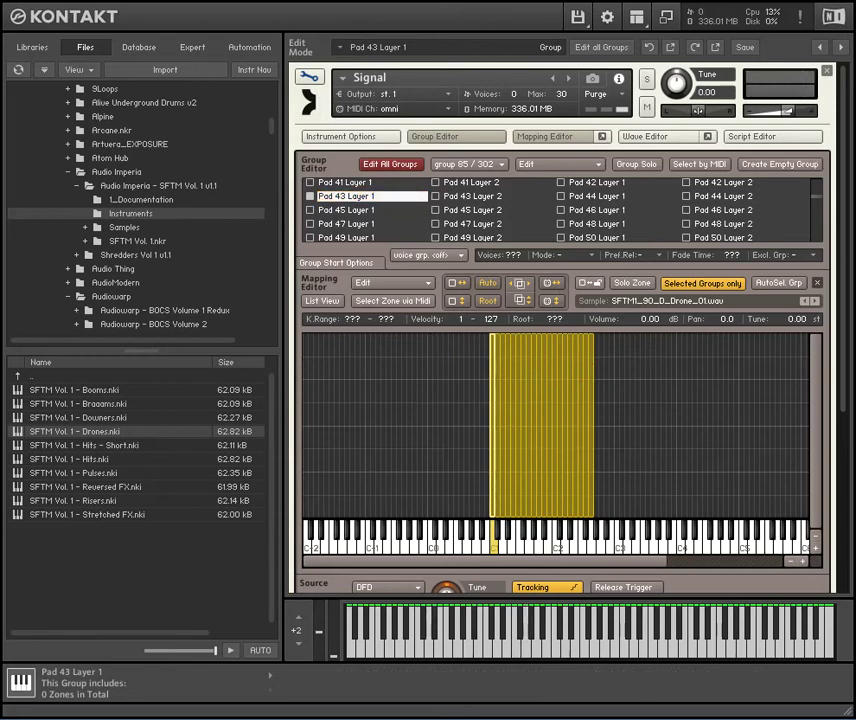
scroll(560, 135, "down", 2)
scroll(560, 135, "up", 2)
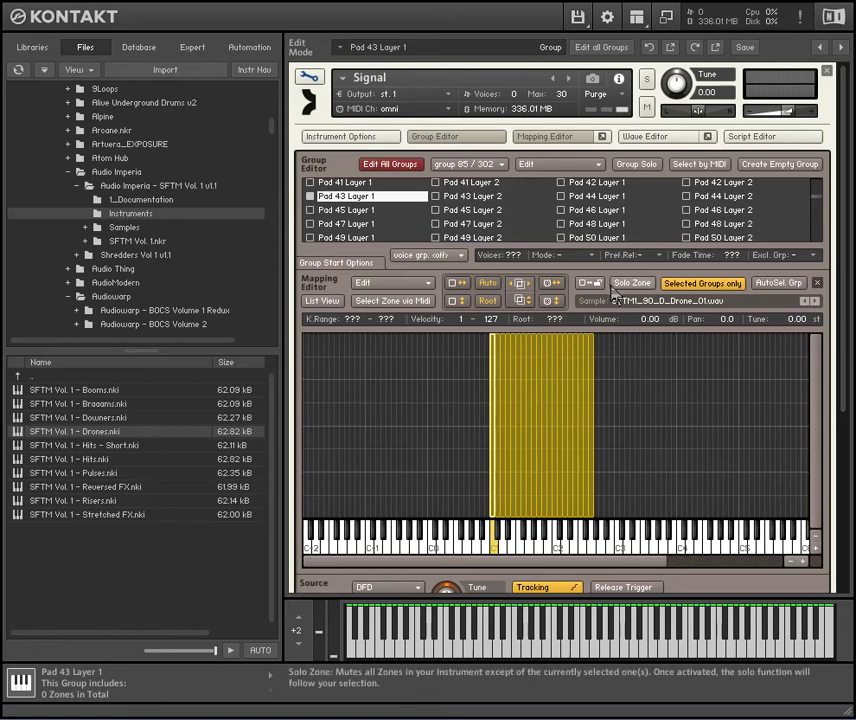
scroll(560, 340, "down", 5)
scroll(560, 340, "up", 5)
scroll(560, 340, "up", 1)
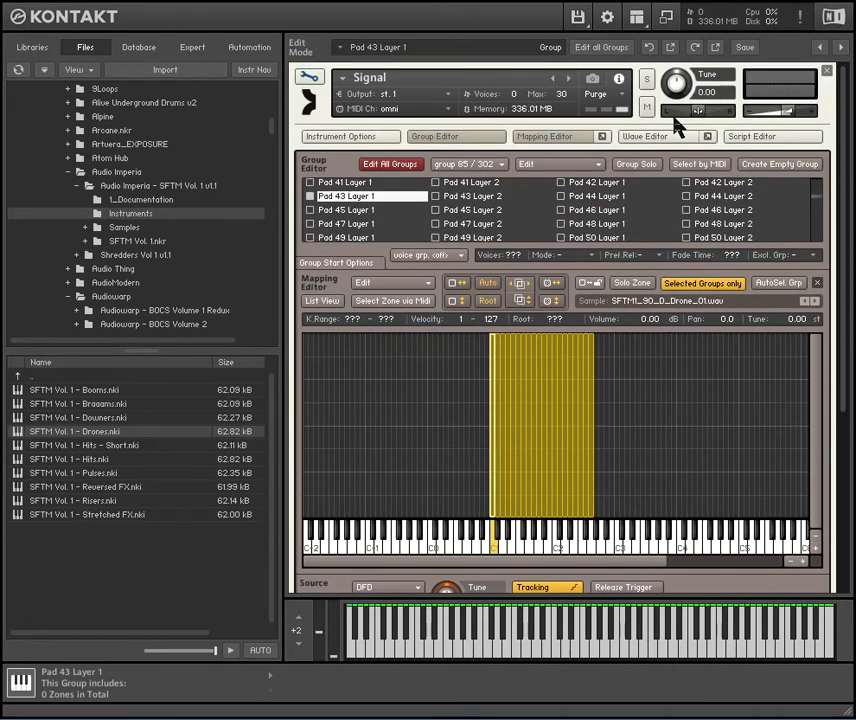
Step: Load Cello Glides 2 from the Rise and Hit library and show its Mapping Editor and Group Editor
left_click(29, 46)
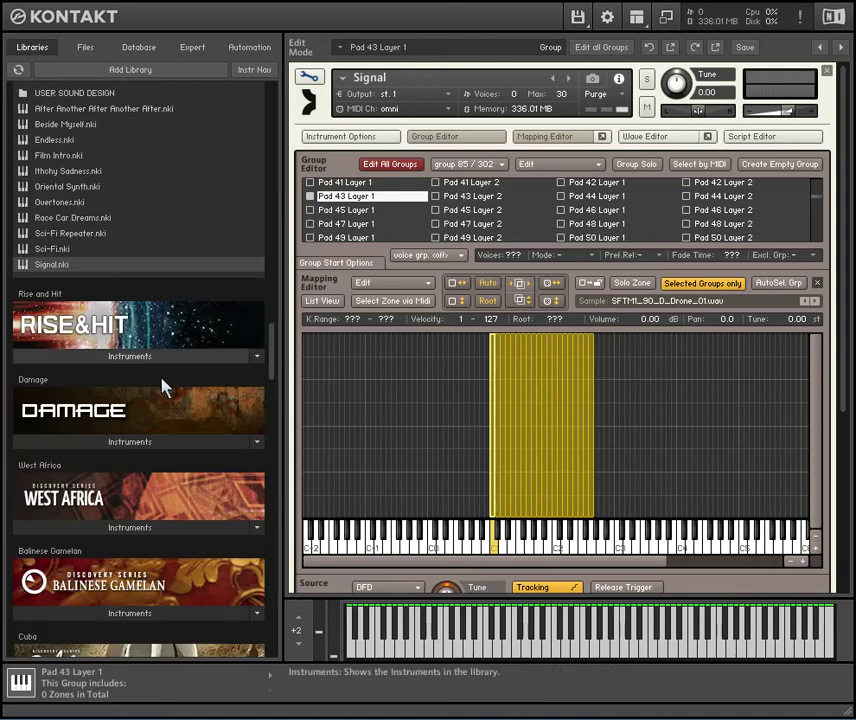
left_click(106, 357)
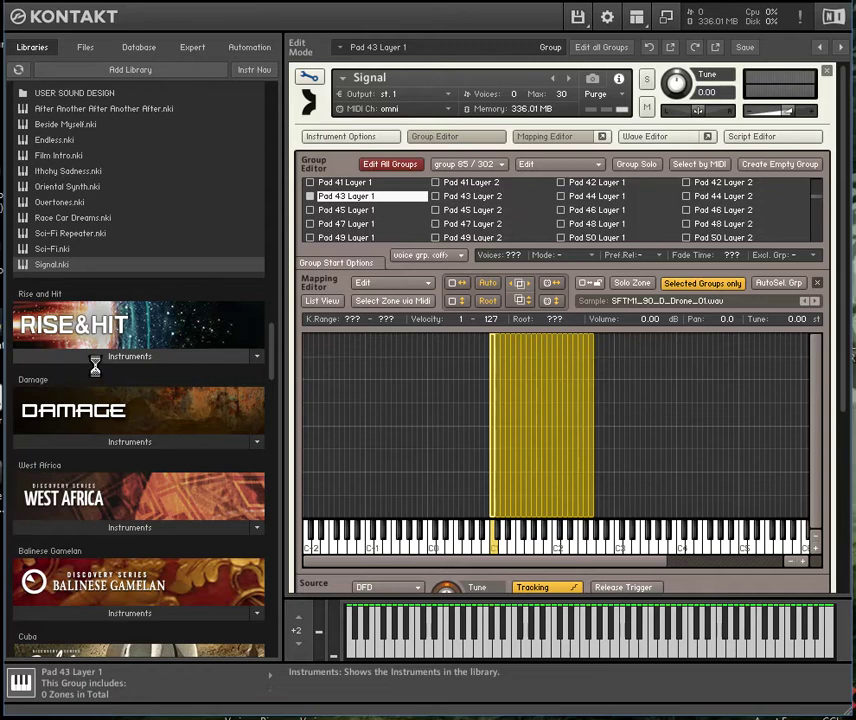
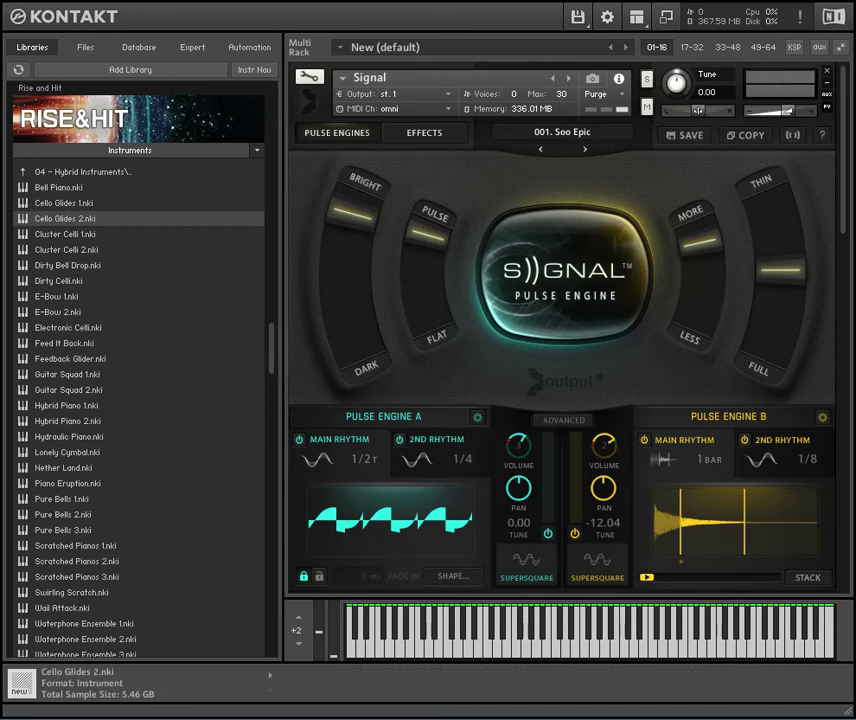
scroll(845, 193, "down", 15)
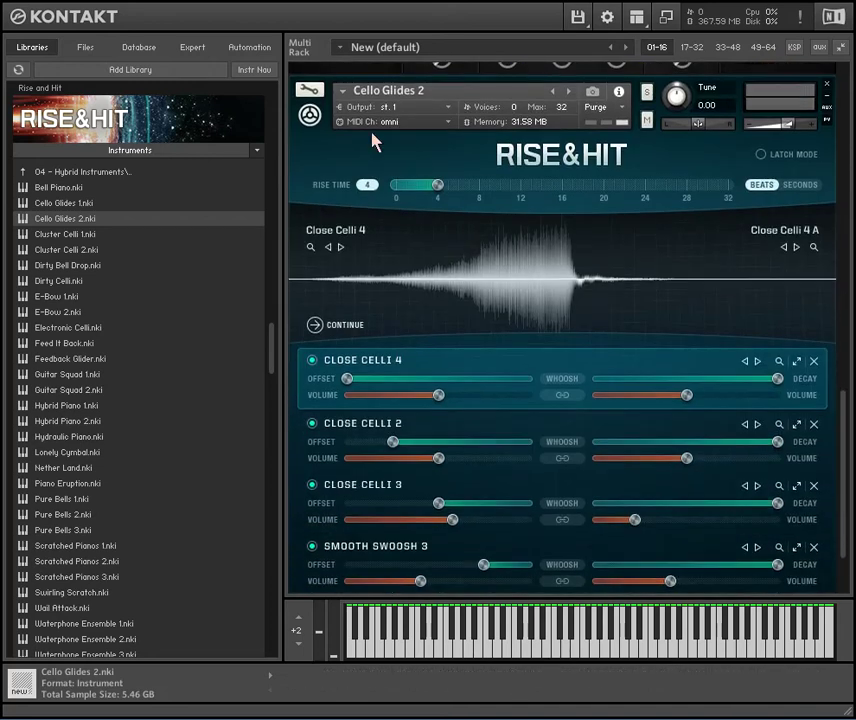
left_click(310, 89)
left_click(535, 137)
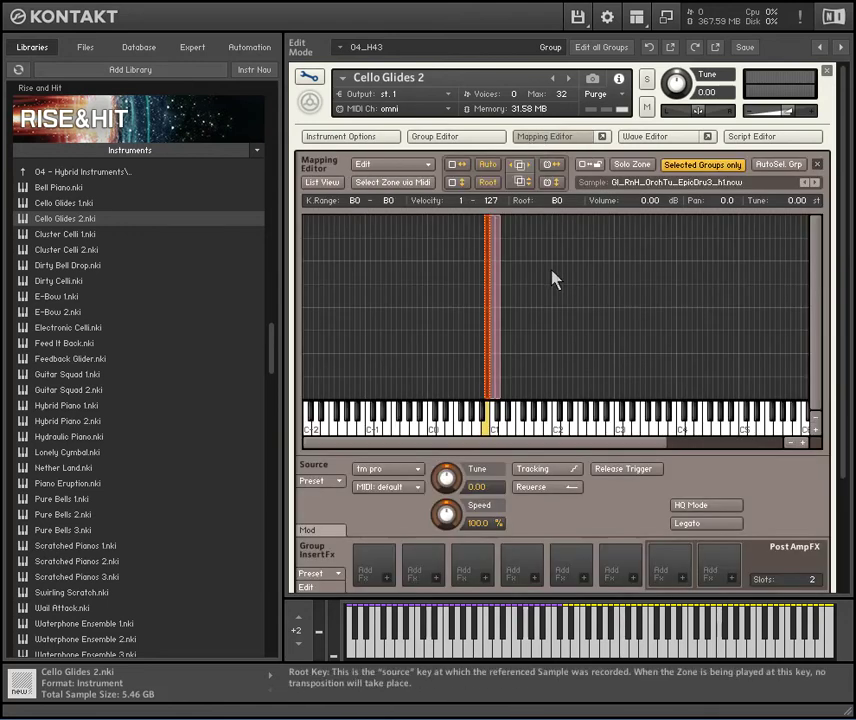
scroll(533, 287, "down", 1)
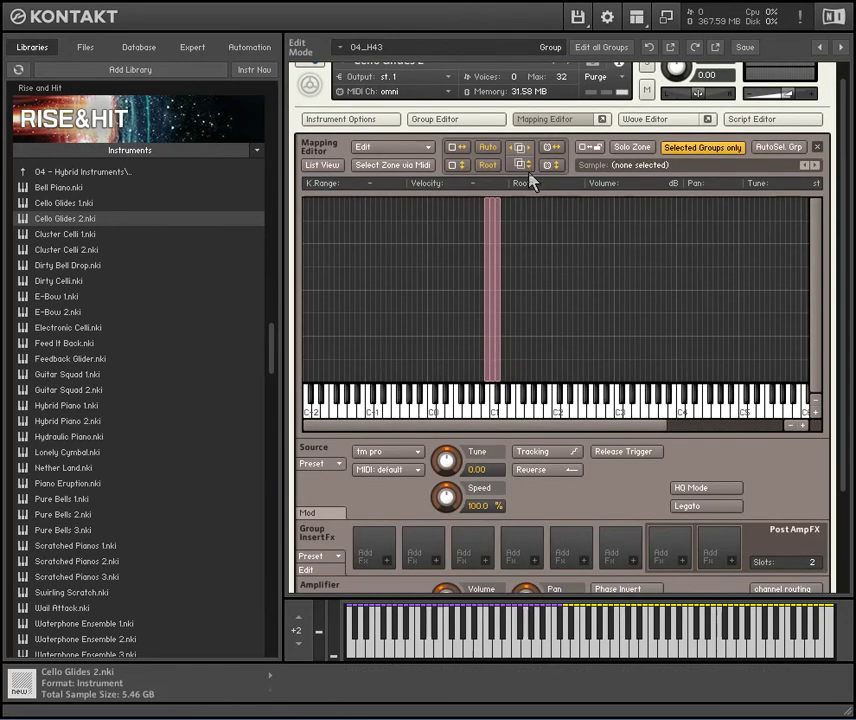
left_click(450, 122)
Step: Look through several 01 and 03 groups of Cello Glides 2 and examine the zones mapped in each
left_click(458, 170)
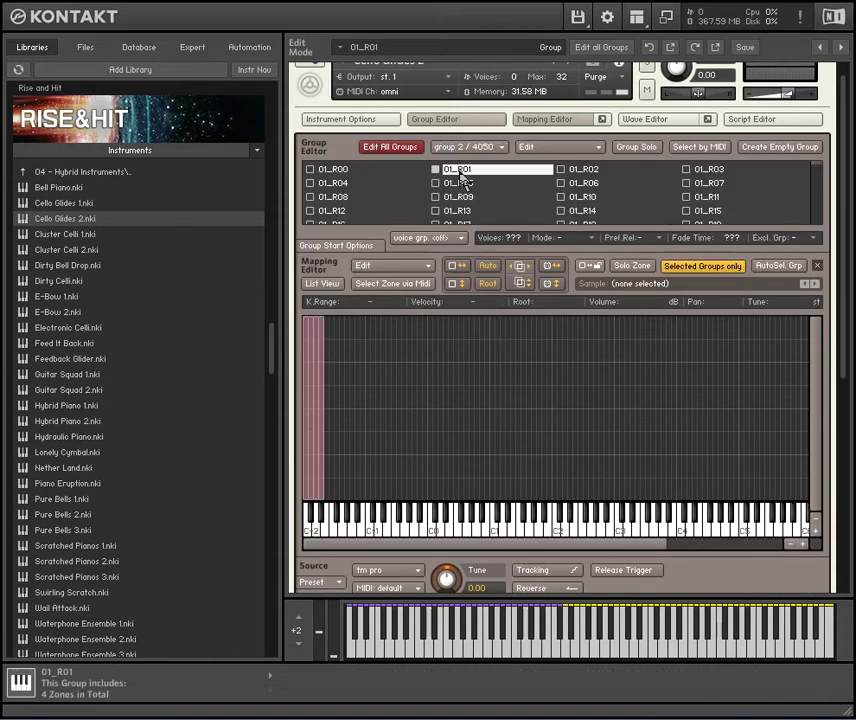
left_click(460, 183)
left_click(460, 197)
scroll(470, 200, "down", 1)
left_click(462, 193)
scroll(560, 380, "down", 1)
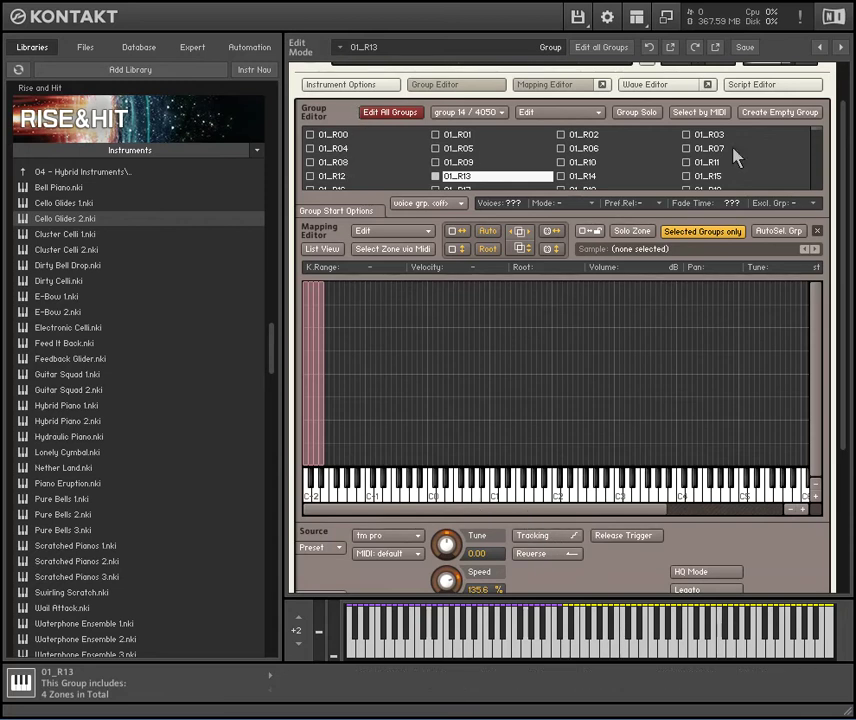
left_click_drag(815, 137, 818, 155)
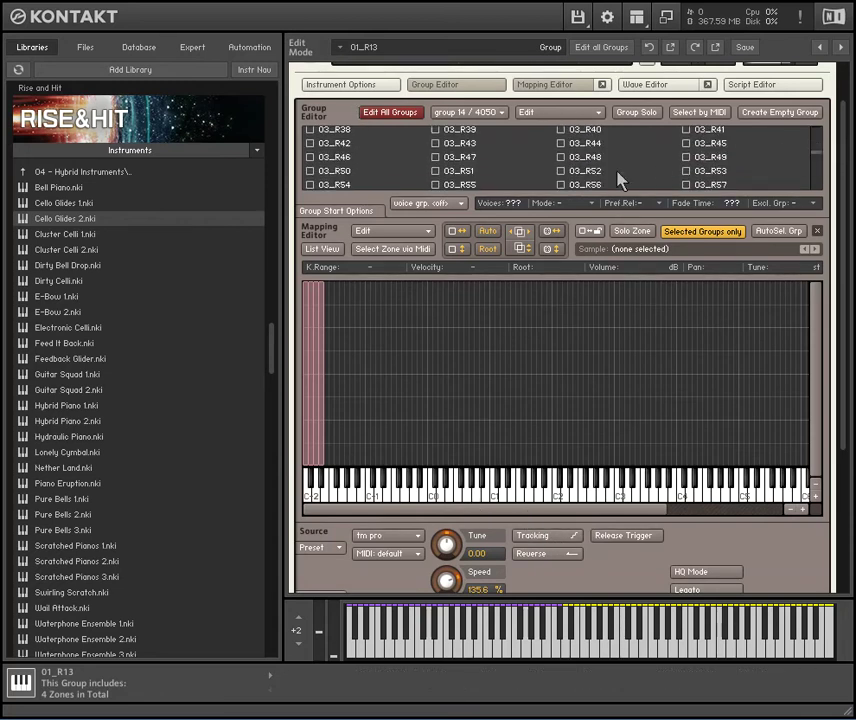
left_click(588, 160)
left_click(585, 143)
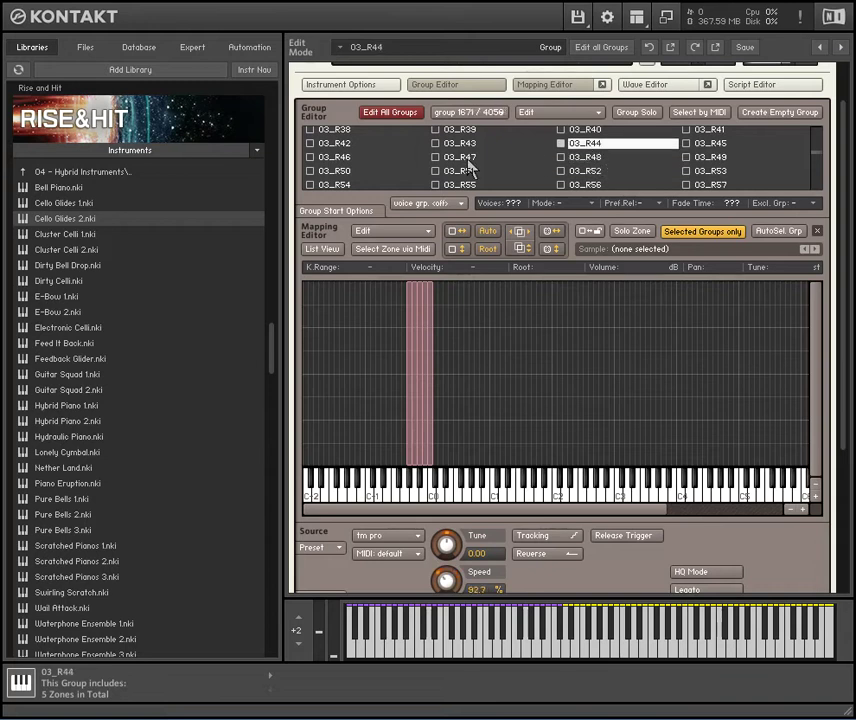
left_click(462, 157)
left_click_drag(388, 336, 447, 355)
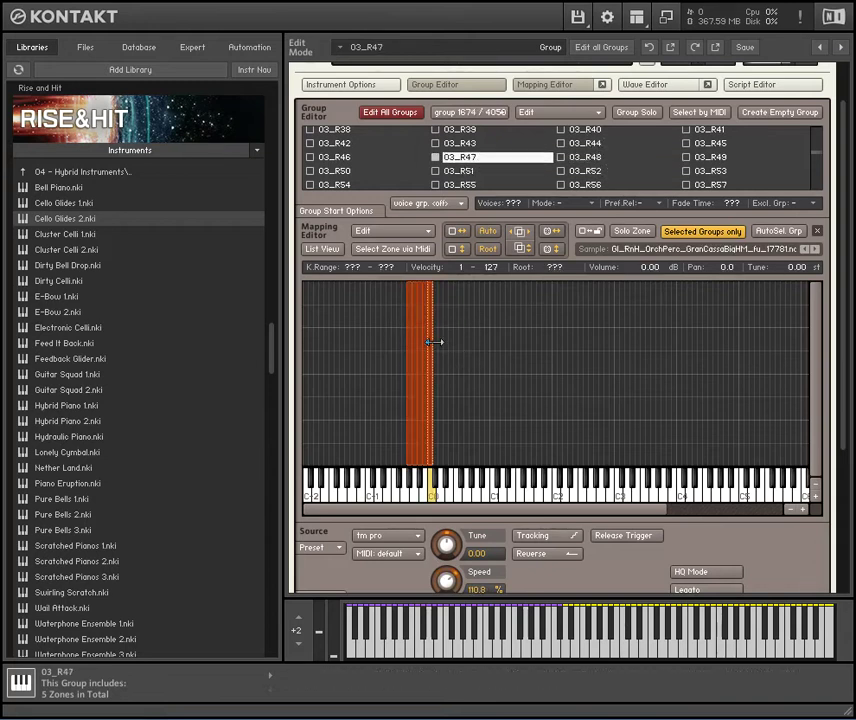
left_click(428, 482)
Step: Find group 08_R00 in the Cello Glides 2 group list and audition its zones on the mapping keyboard
scroll(814, 158, "up", 5)
scroll(816, 158, "down", 10)
scroll(600, 145, "up", 3)
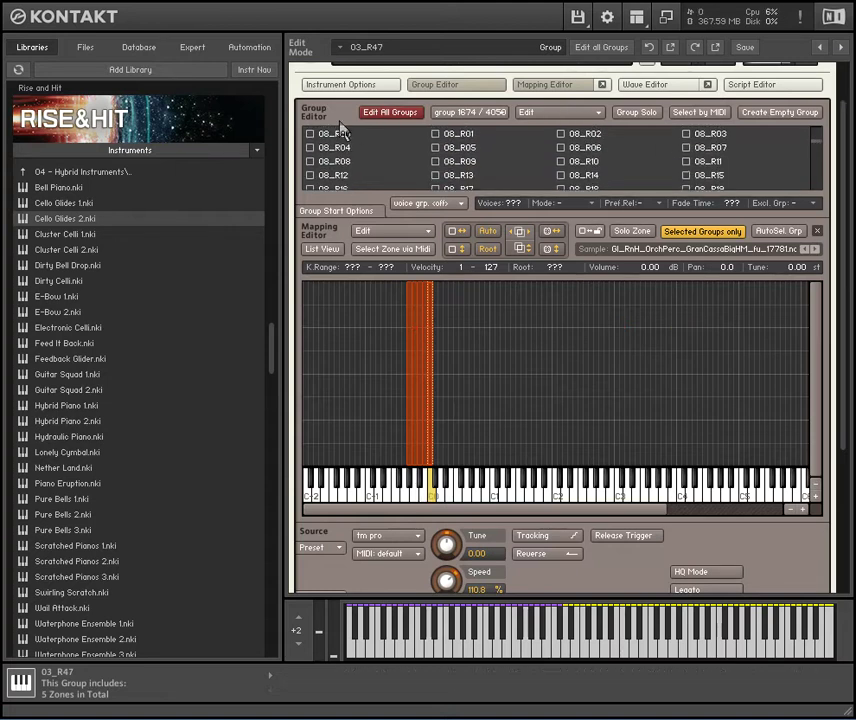
left_click(336, 135)
left_click(684, 487)
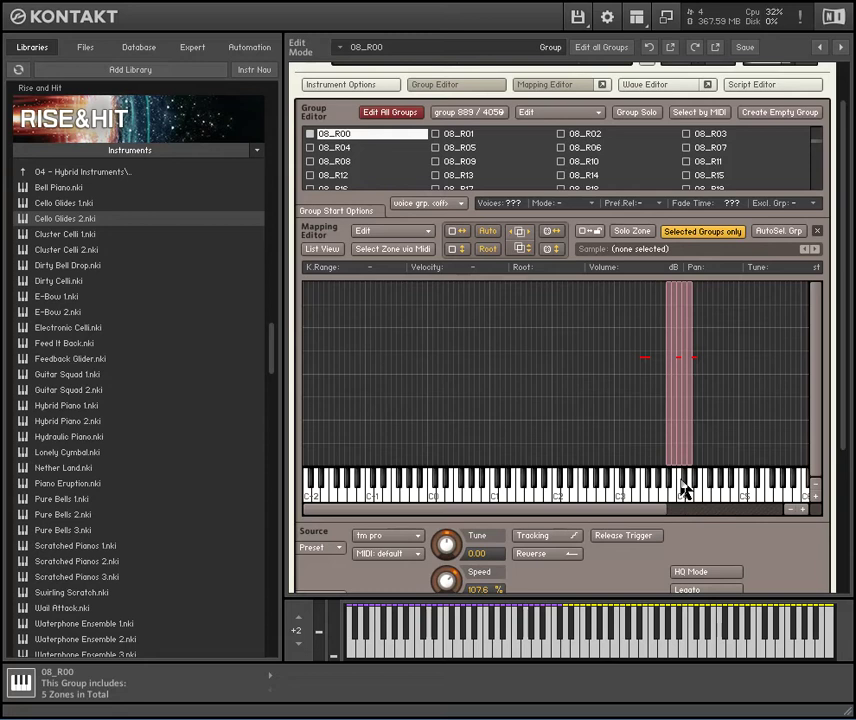
left_click(675, 497)
left_click(600, 497)
left_click_drag(810, 133, 829, 166)
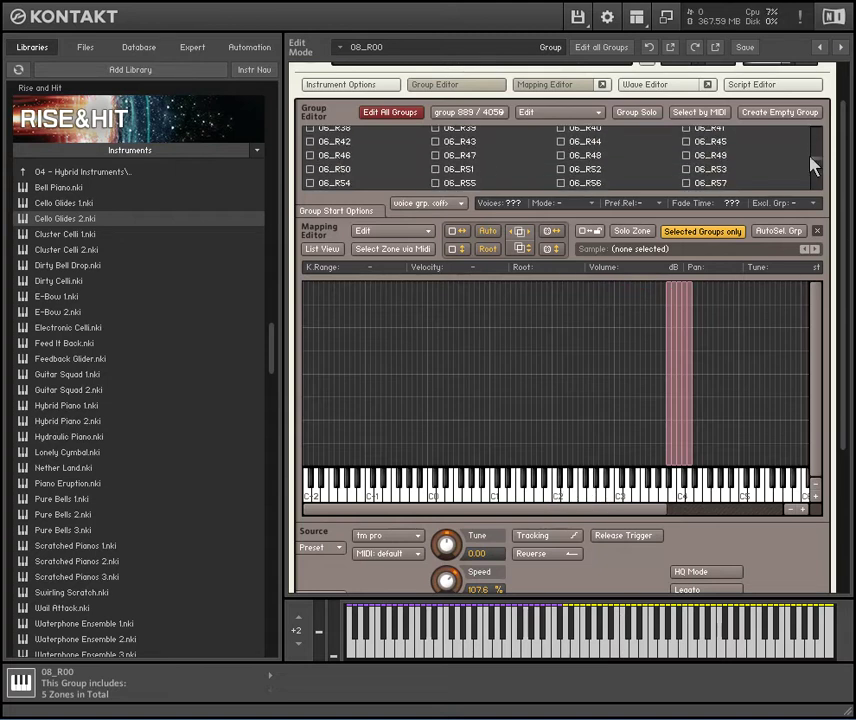
Step: Audition group 06_R52 of Cello Glides 2, select all of its zones in the Mapping Editor and copy them
left_click(585, 169)
left_click(573, 497)
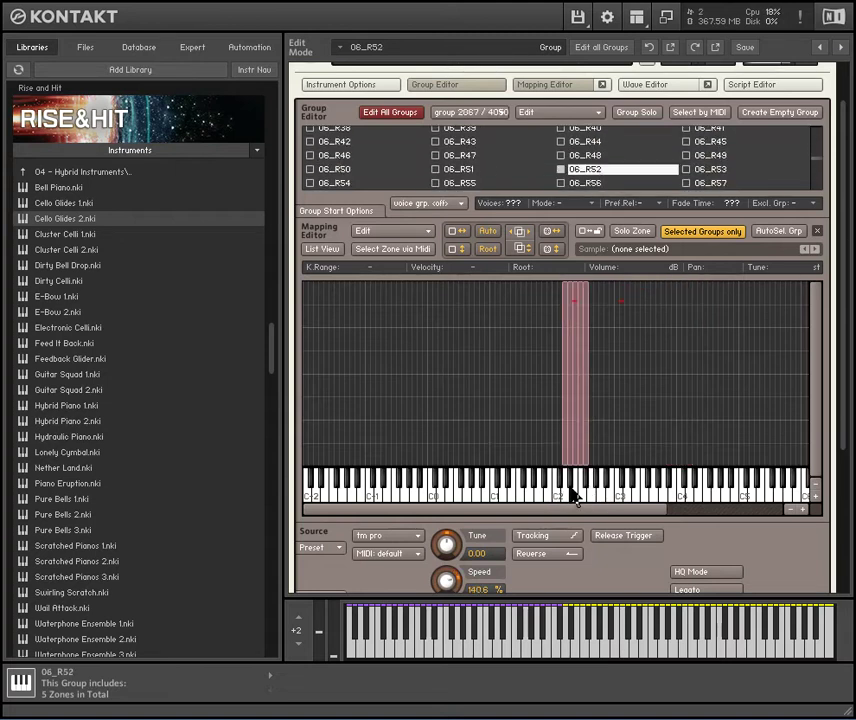
left_click(575, 382)
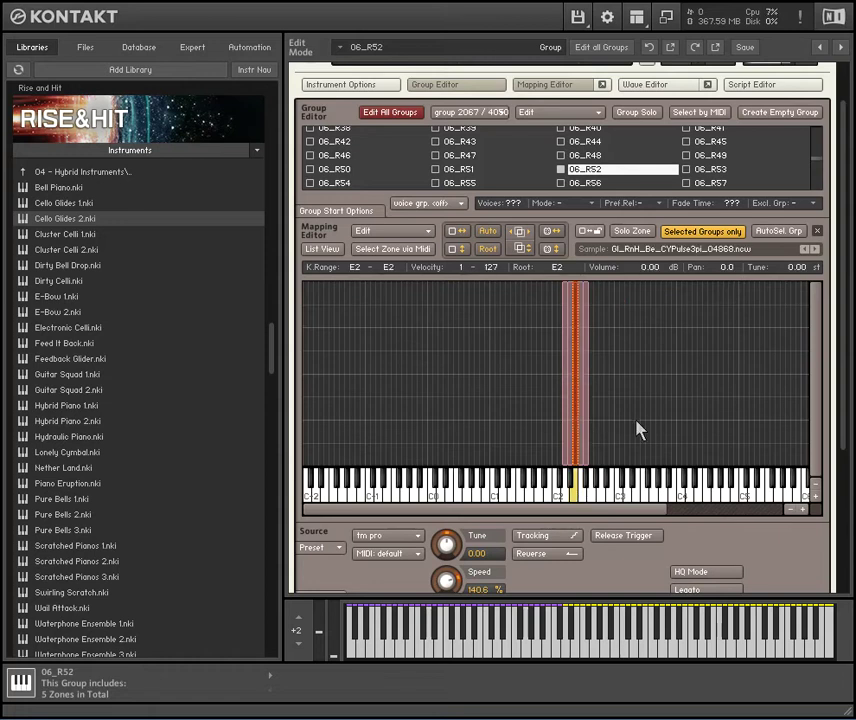
scroll(641, 460, "down", 3)
scroll(587, 527, "up", 3)
scroll(555, 455, "up", 1)
left_click(631, 401)
left_click(583, 397)
right_click(578, 387)
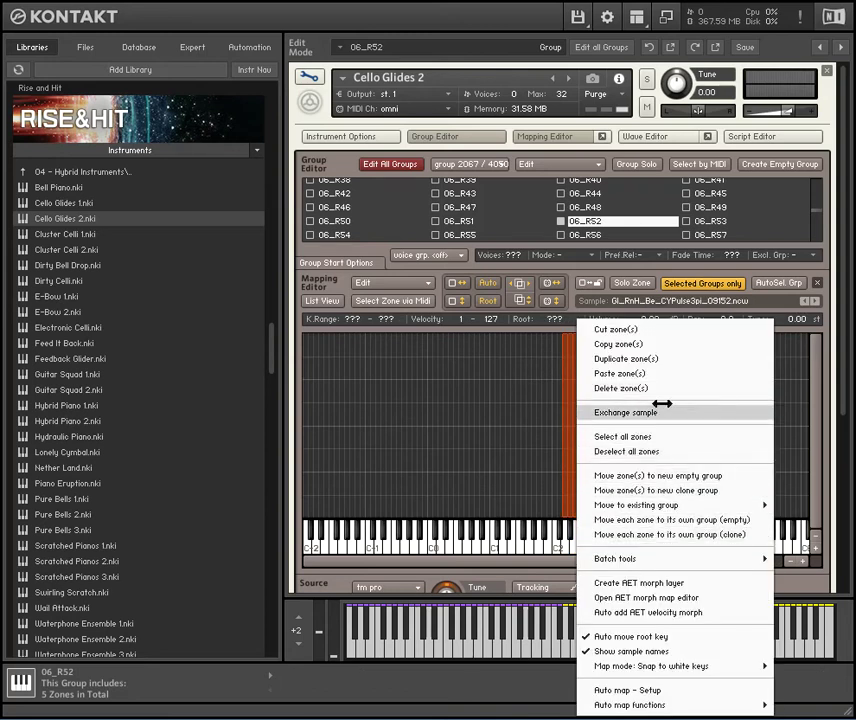
left_click(645, 344)
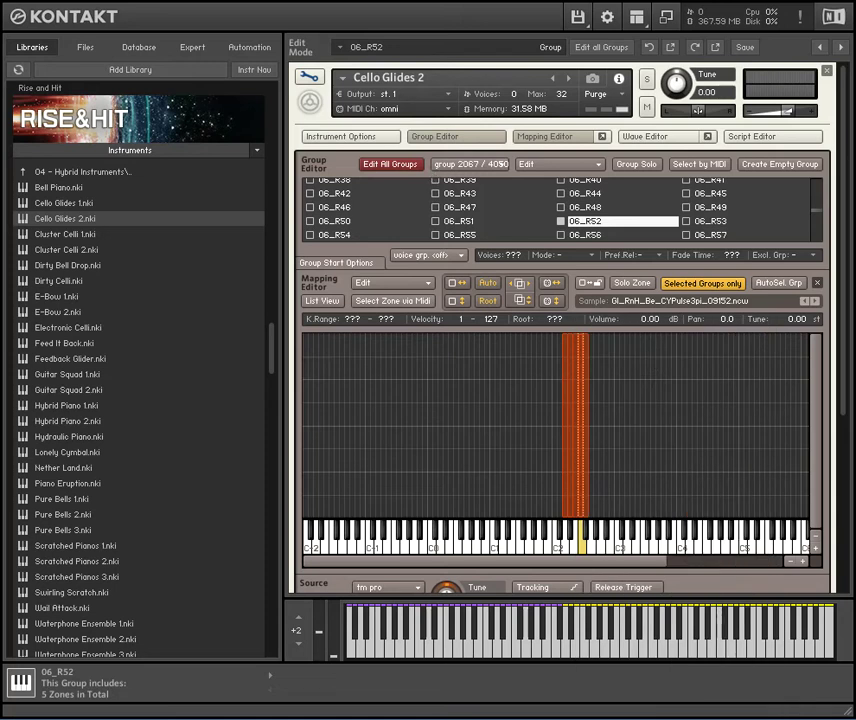
Step: Paste the copied Cello Glides 2 zones into Signal's Pad 43 Layer 1 group and move them directly above the drone zones' key range
left_click(308, 80)
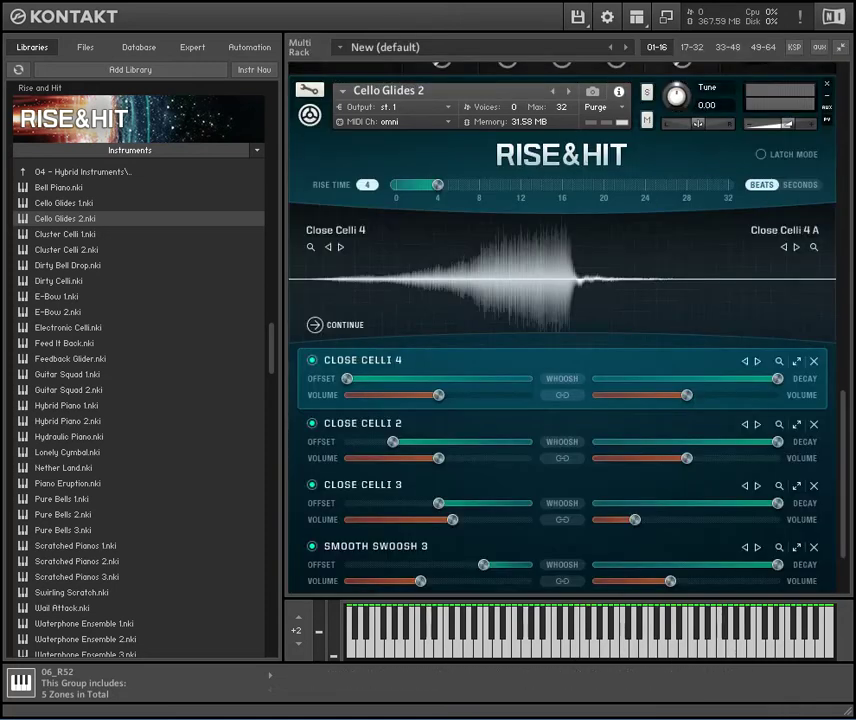
left_click_drag(843, 423, 812, 120)
left_click(309, 78)
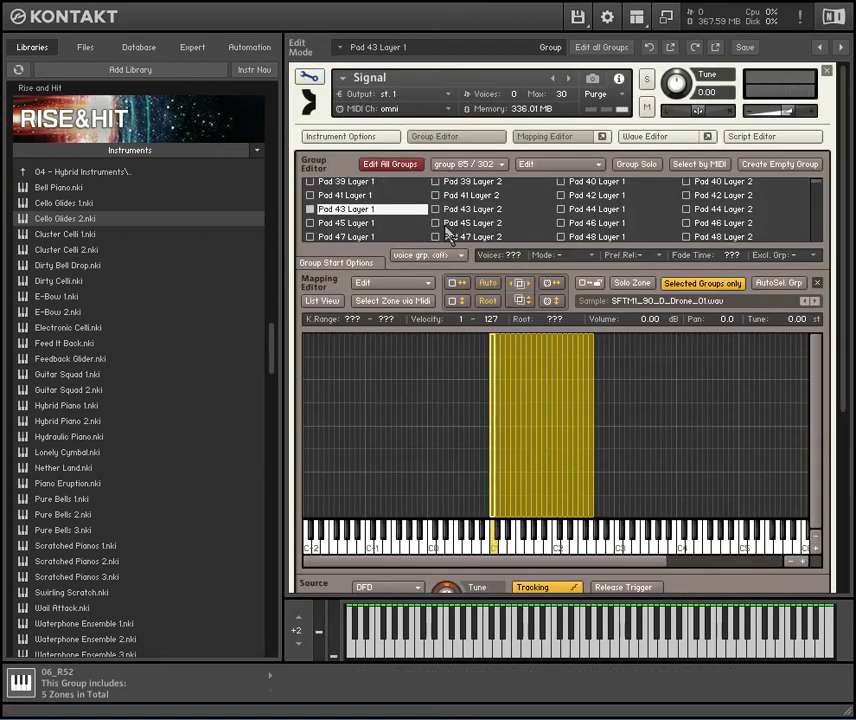
left_click(634, 403)
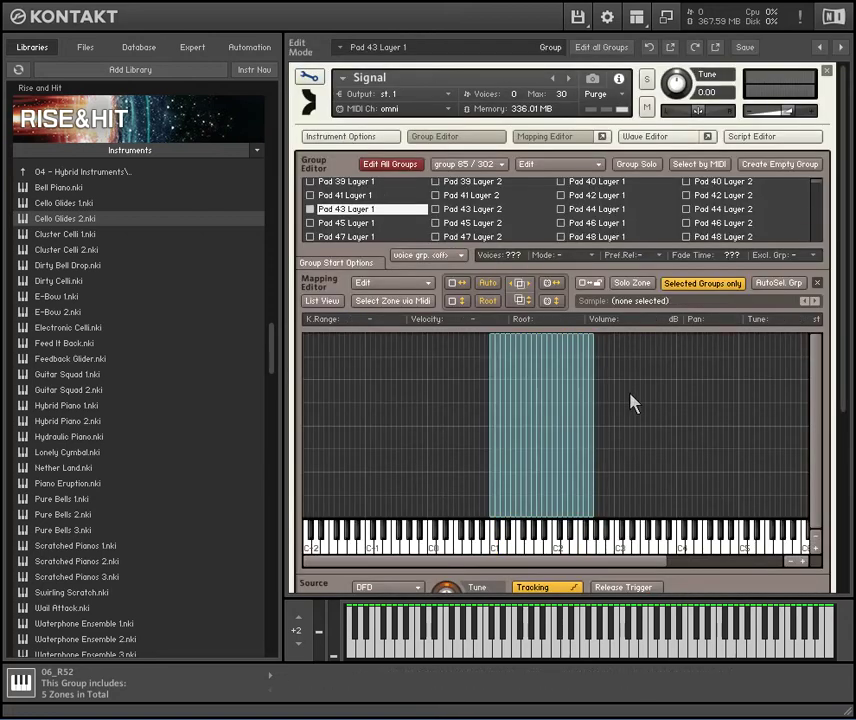
right_click(632, 403)
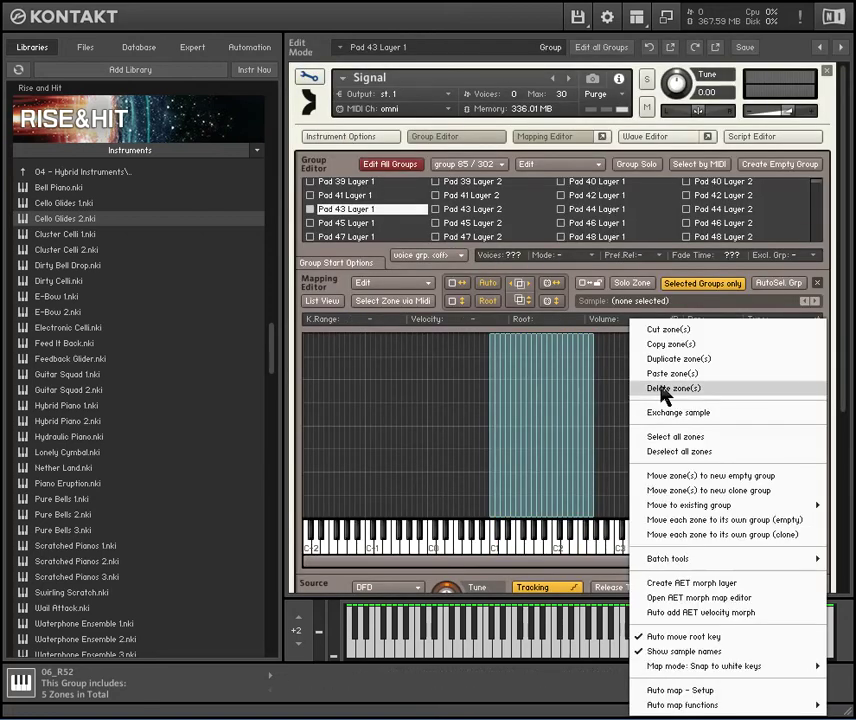
left_click(587, 410)
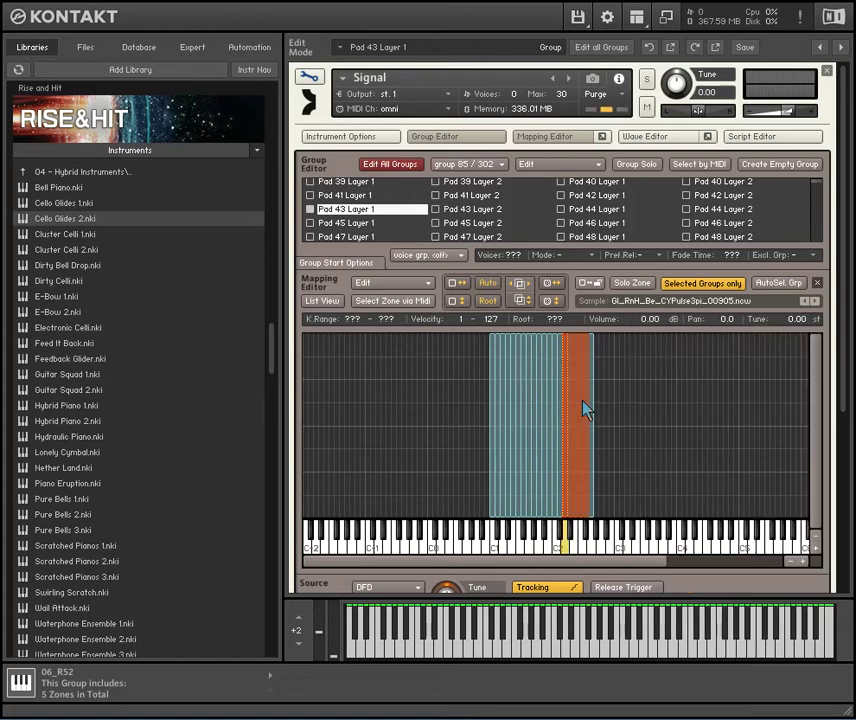
mouse_move(599, 396)
left_mouse_down()
mouse_move(625, 397)
mouse_move(610, 402)
left_mouse_up()
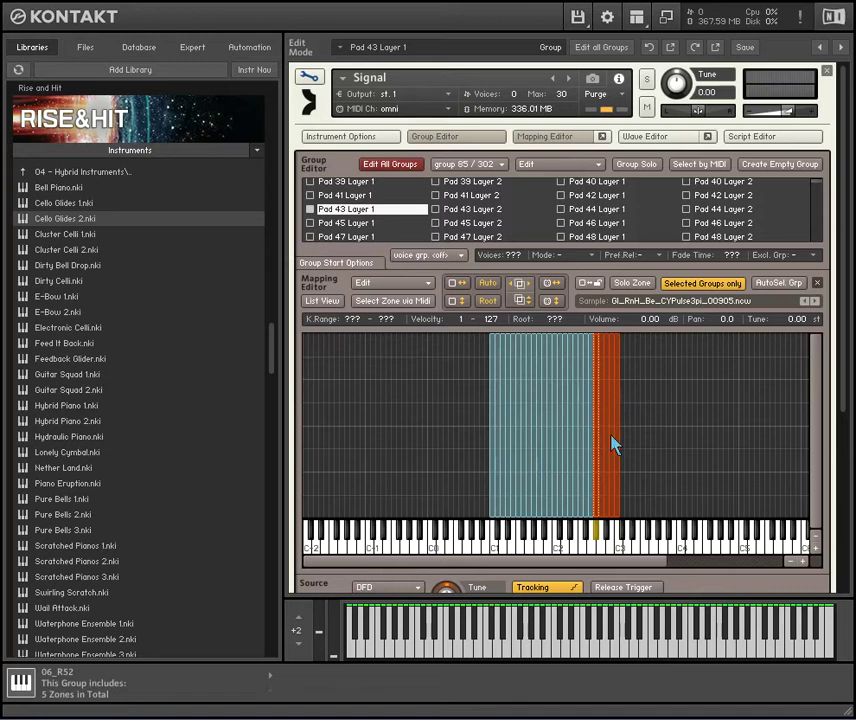
Step: Deselect the pasted Cello Glides 2 zones in Pad 43 Layer 1 and audition one on the mapping keyboard
left_click(611, 423)
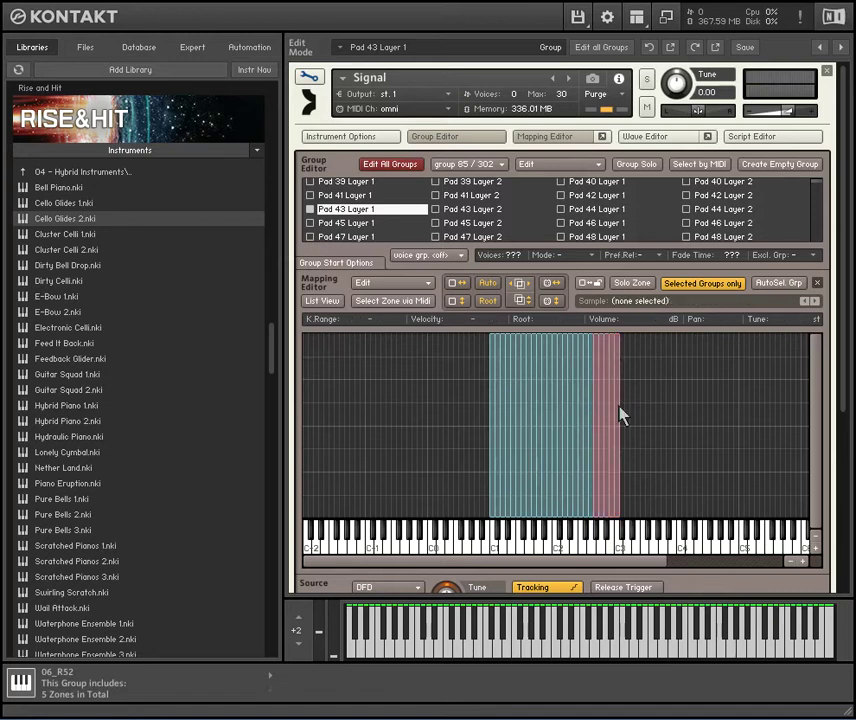
mouse_move(610, 411)
left_mouse_down()
mouse_move(617, 399)
mouse_move(605, 395)
left_mouse_up()
left_click(651, 383)
left_click(613, 542)
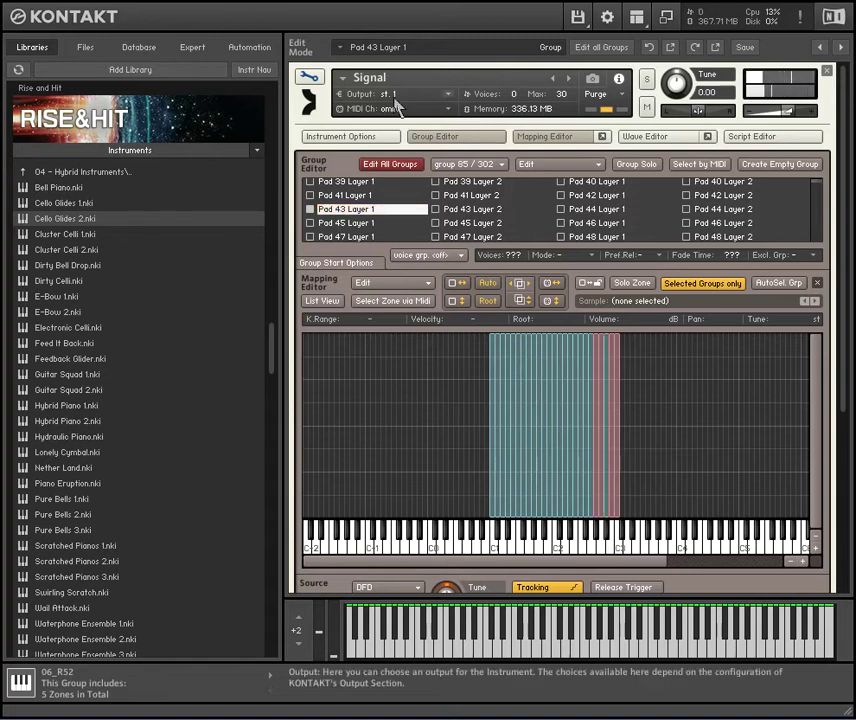
Step: Leave Signal's edit mode and mute the Cello Glides 2 instrument in the rack
left_click(309, 78)
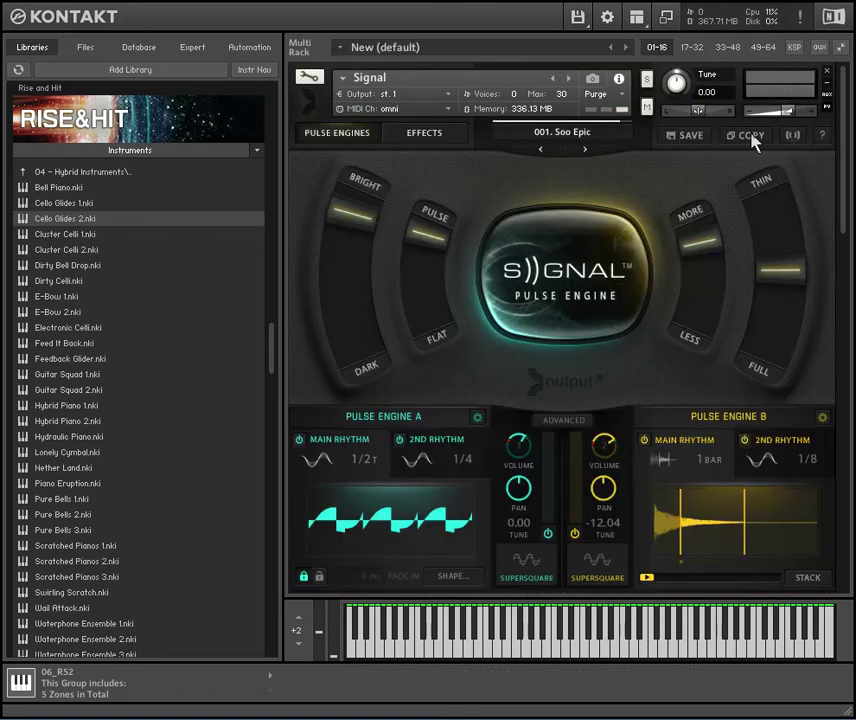
left_click_drag(840, 185, 846, 458)
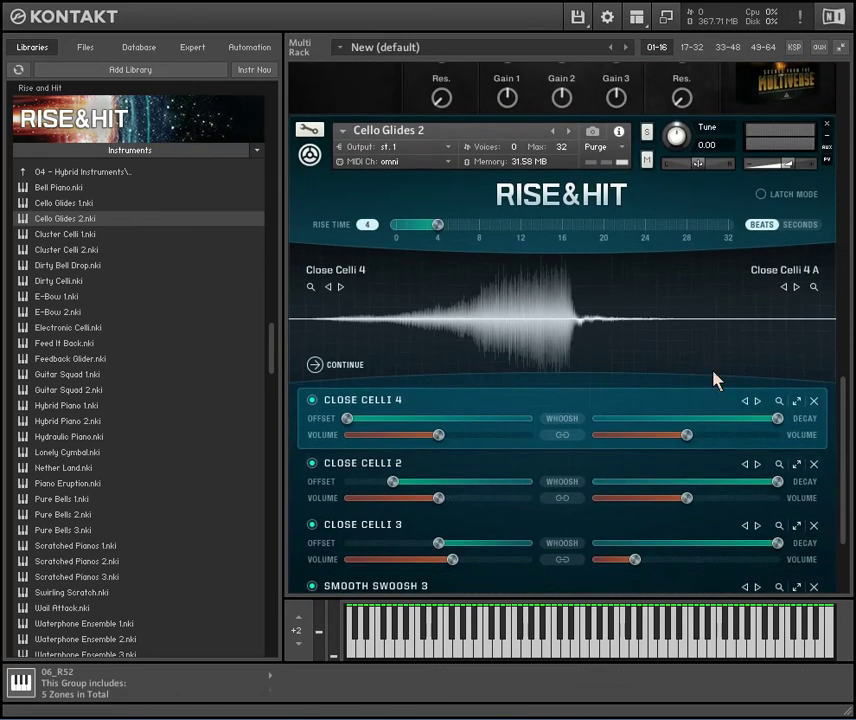
left_click(646, 160)
left_click_drag(850, 410, 822, 80)
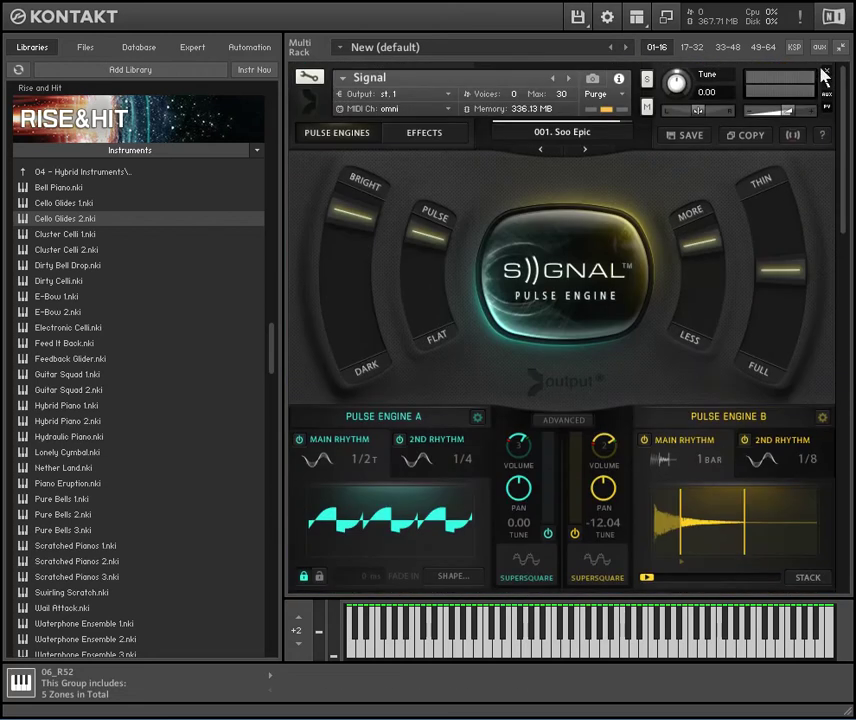
Step: Reopen Signal's editor, audition the pasted zones in Pad 43 Layer 1 and return to its main interface
left_click(308, 80)
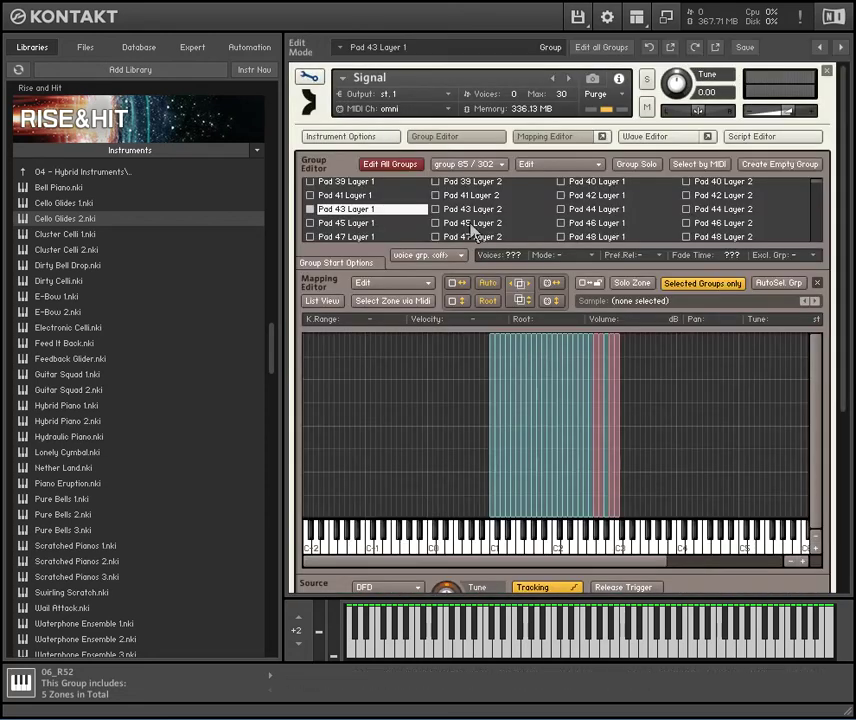
left_click(603, 547)
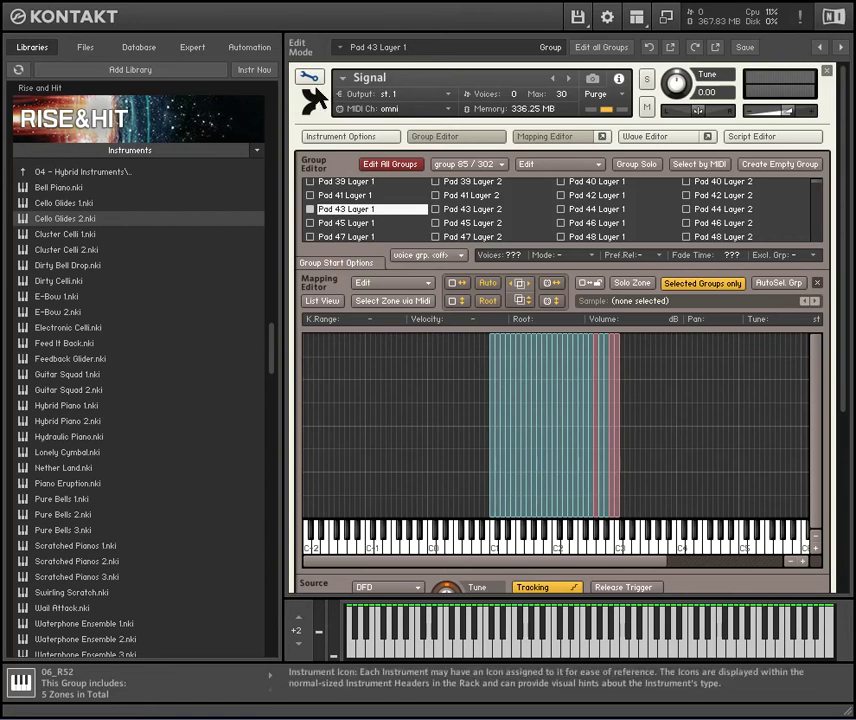
left_click(310, 79)
left_click_drag(850, 187, 840, 120)
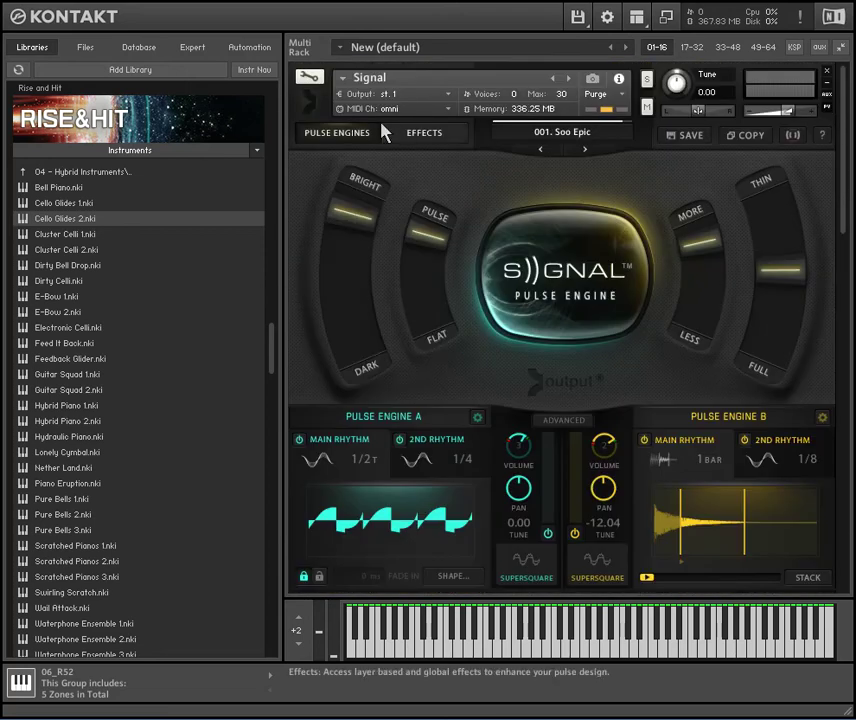
Step: Extend the key range of the highest pasted zone in Pad 43 Layer 1 up to G8 and audition it
left_click(310, 79)
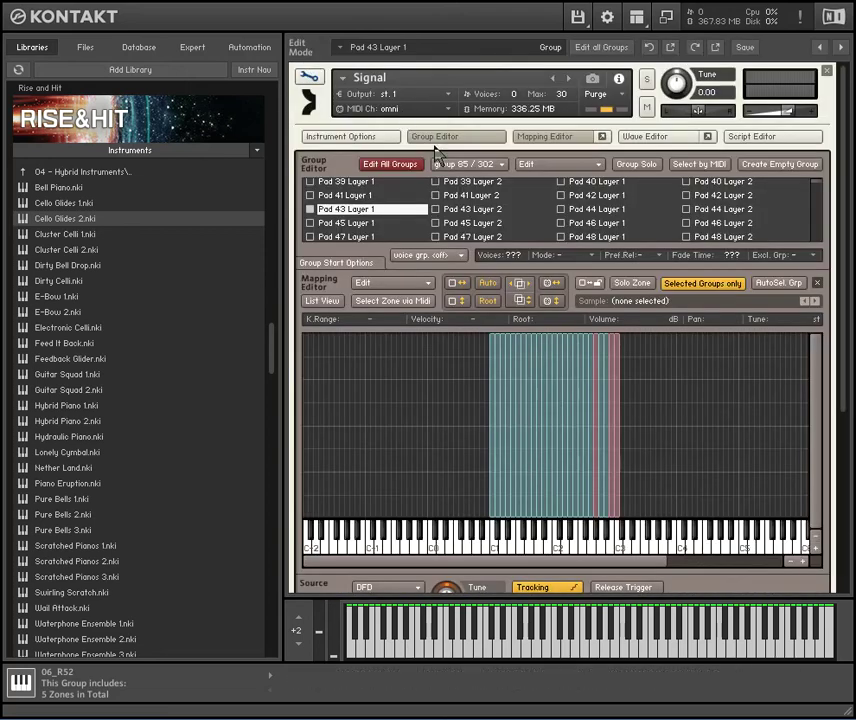
left_click(617, 416)
left_click_drag(666, 435, 661, 533)
left_click(543, 549)
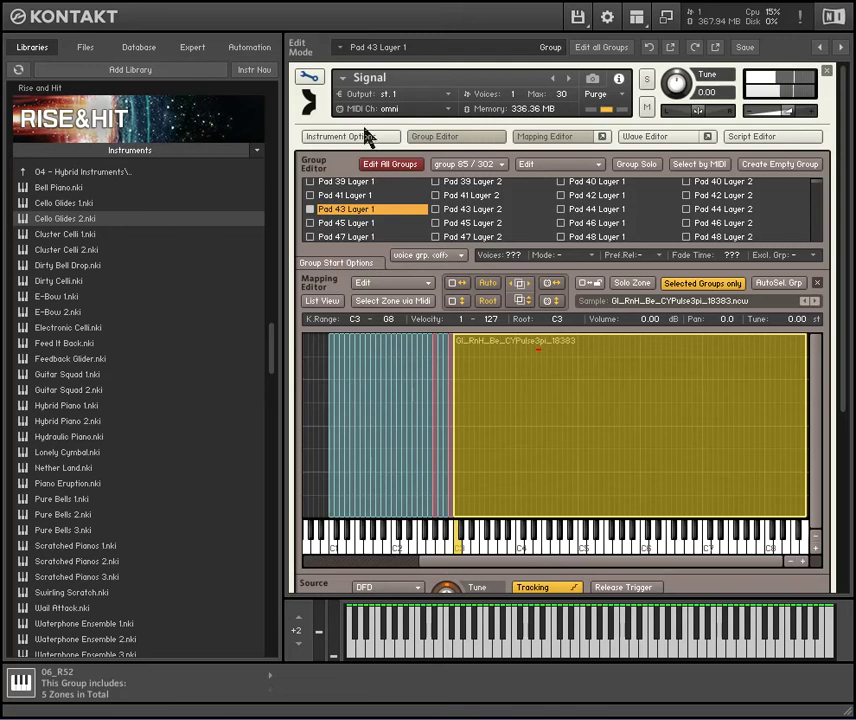
left_click(310, 80)
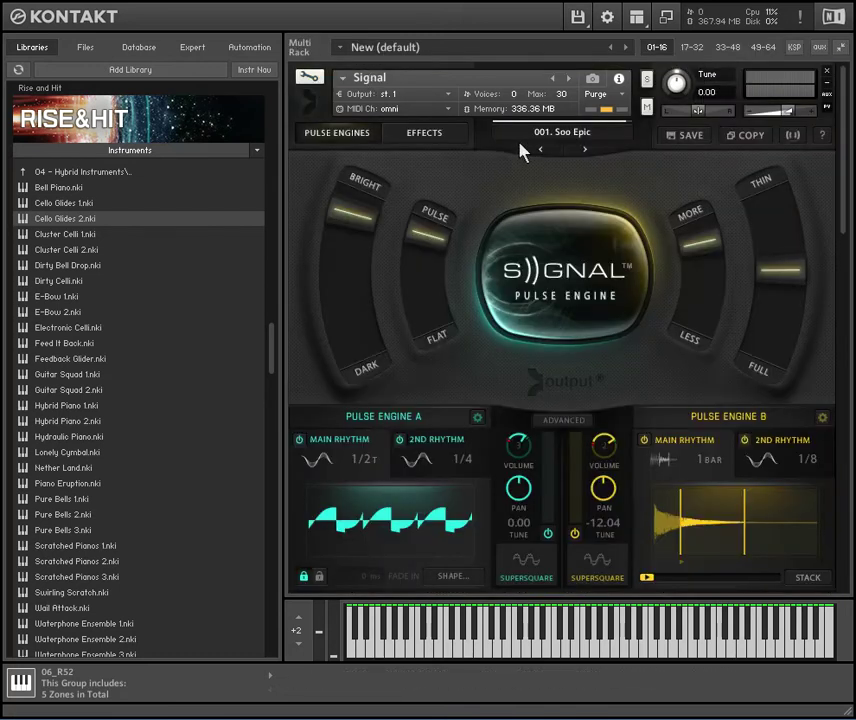
Step: Look through Signal's list of pad groups and its preset browser to compare the available groups with the presets
left_click(309, 79)
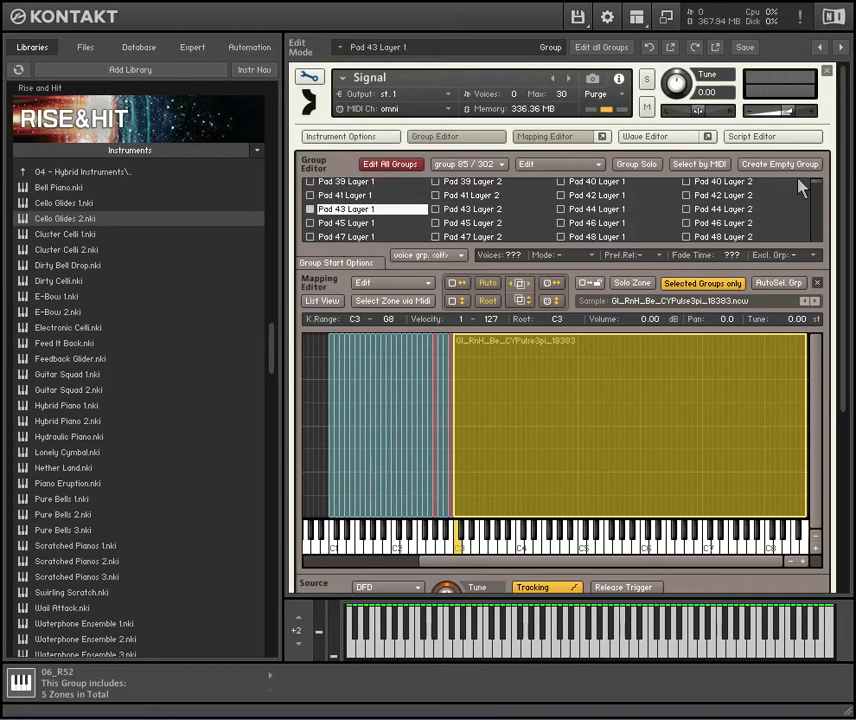
left_click_drag(815, 190, 825, 183)
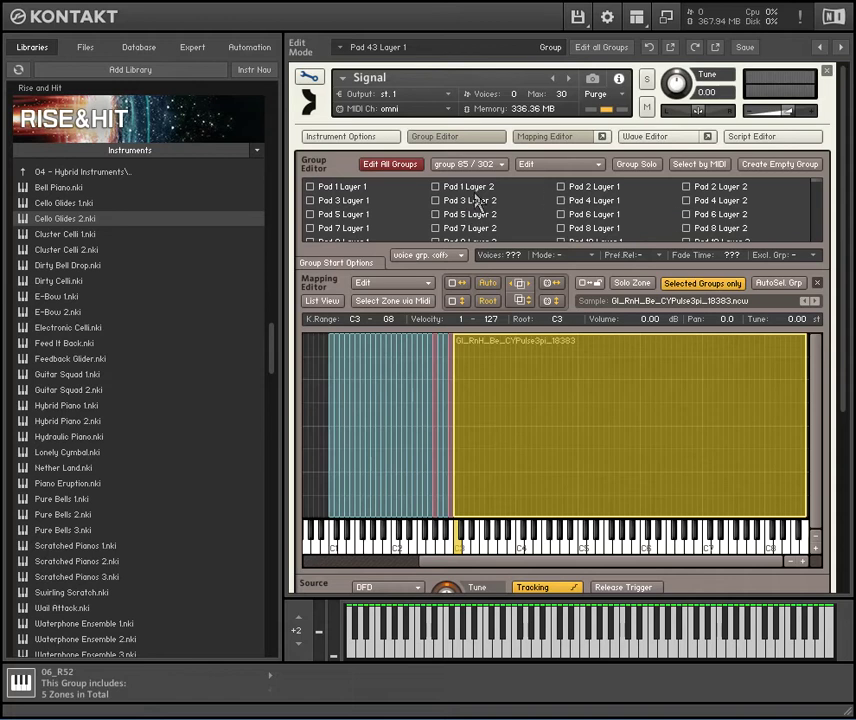
mouse_move(818, 188)
left_mouse_down()
mouse_move(823, 194)
mouse_move(826, 178)
left_mouse_up()
left_click(309, 77)
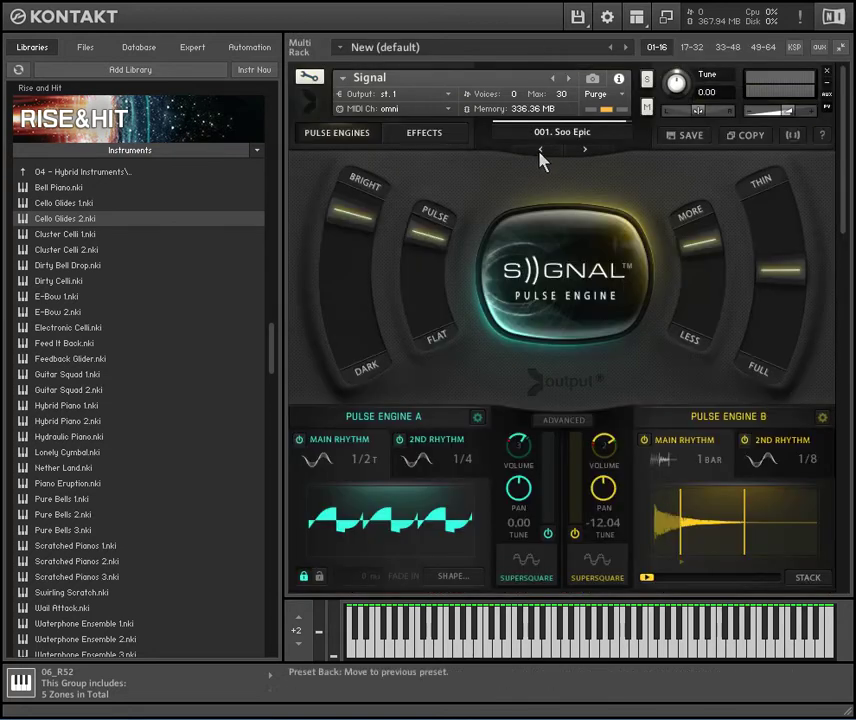
left_click(585, 136)
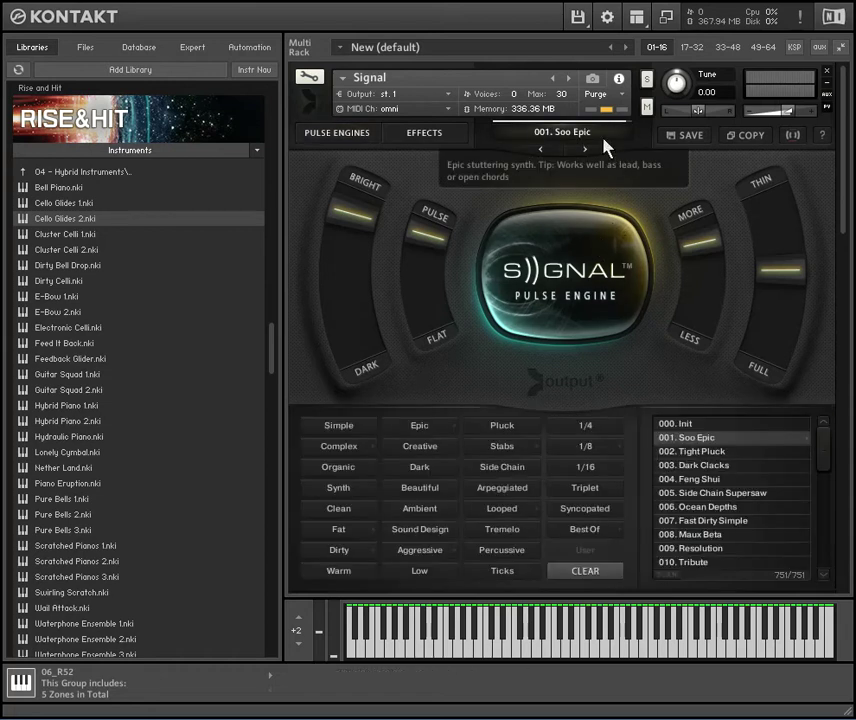
left_click_drag(829, 458, 828, 562)
scroll(828, 562, "down", 10)
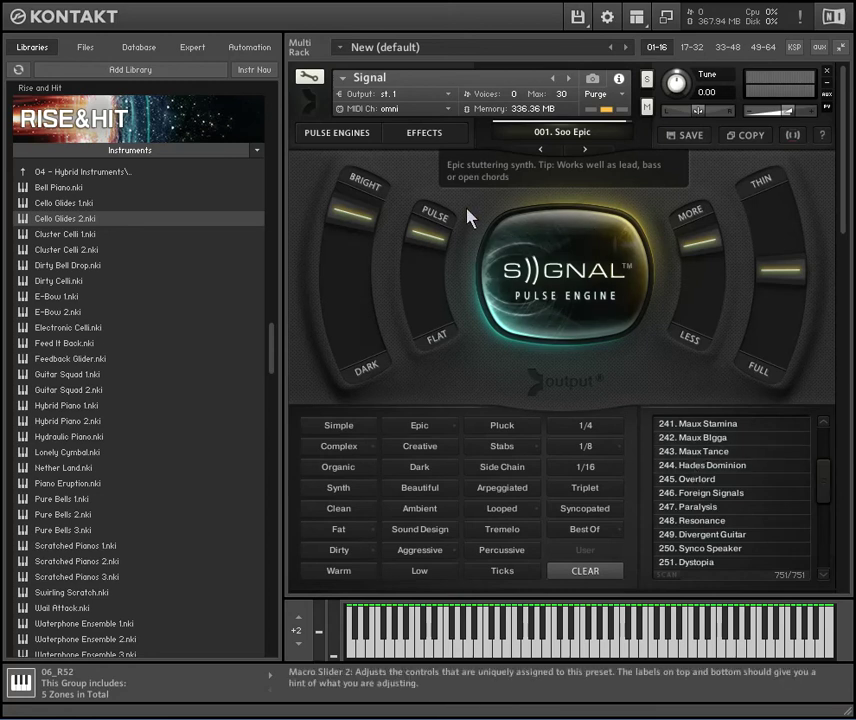
left_click(316, 84)
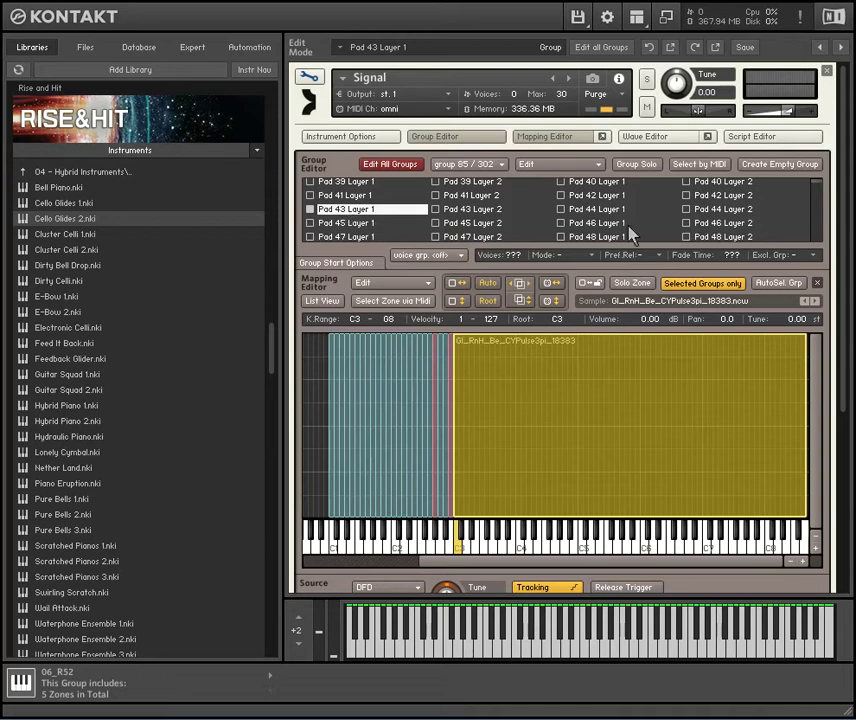
left_click_drag(820, 192, 818, 143)
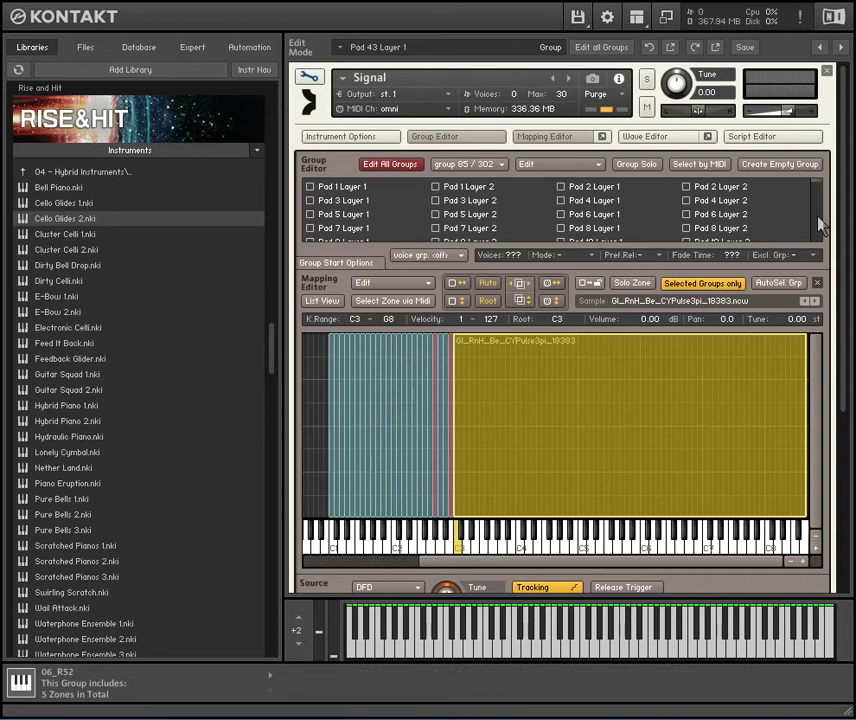
left_click_drag(818, 190, 820, 201)
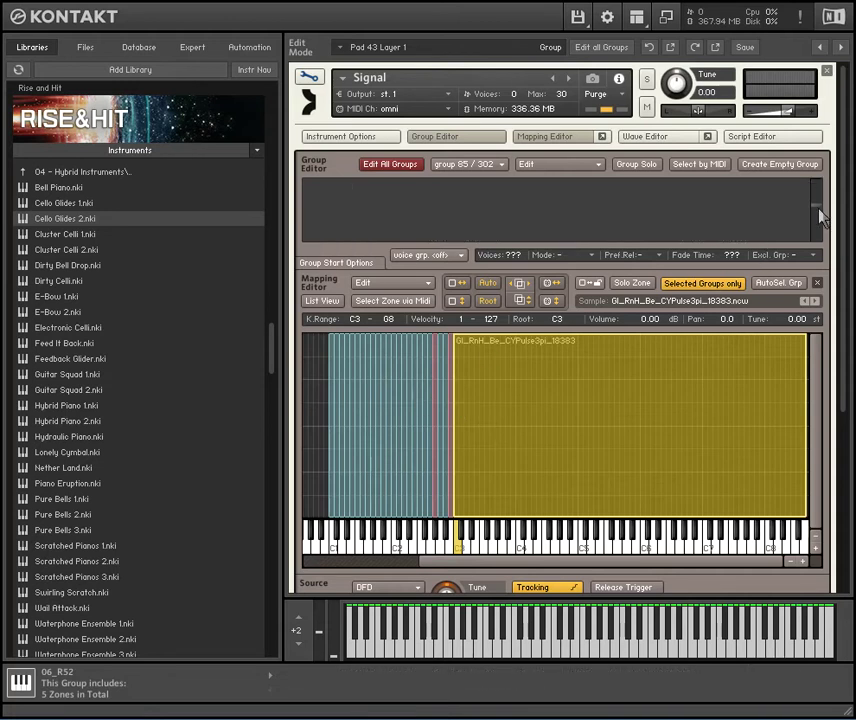
left_click(309, 77)
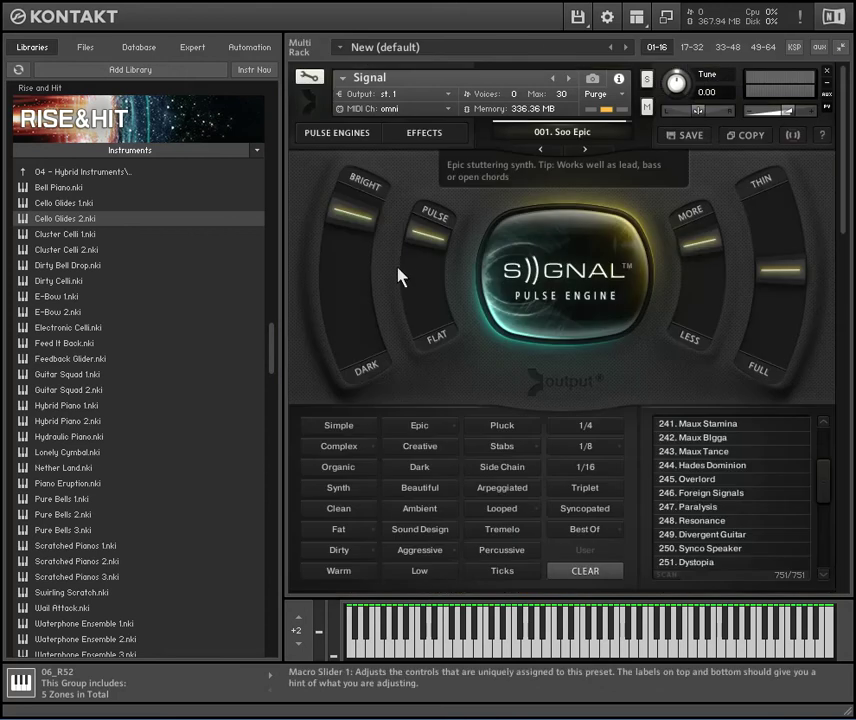
Step: Remove Signal, SFTM Vol. 1 - Drones and Cello Glides 2 from the rack
left_click(827, 72)
left_click(459, 376)
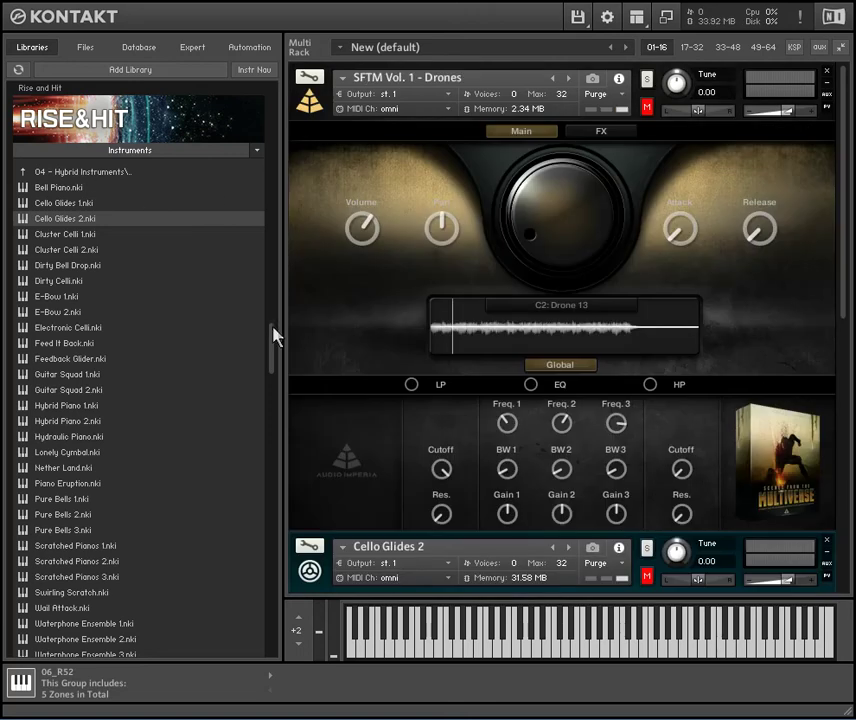
left_click(827, 73)
left_click(827, 73)
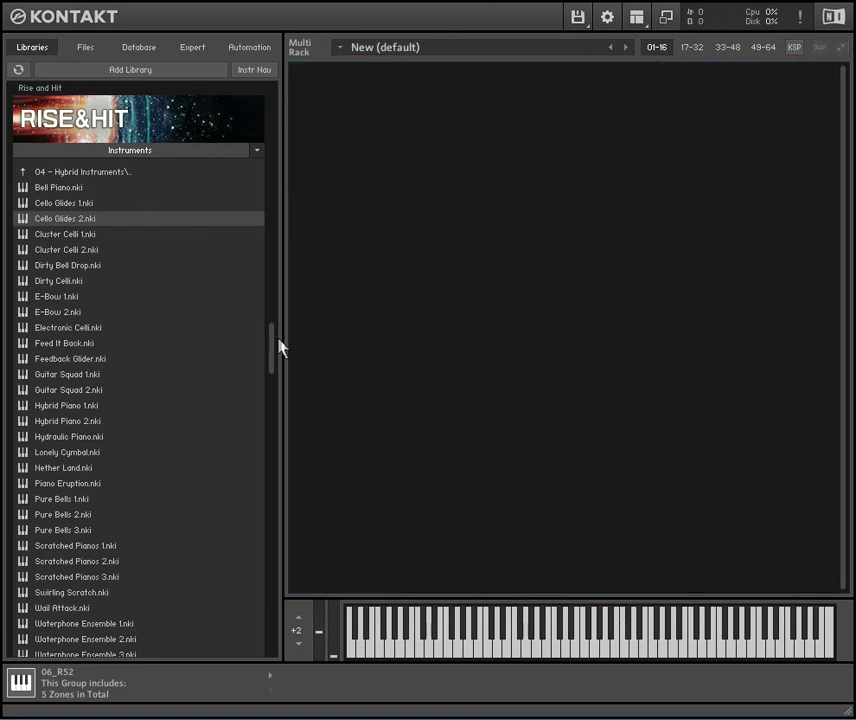
Step: Load EXTREMEISM.nki from the USER SOUND DESIGN folder of the Signal library
left_click_drag(273, 355, 289, 315)
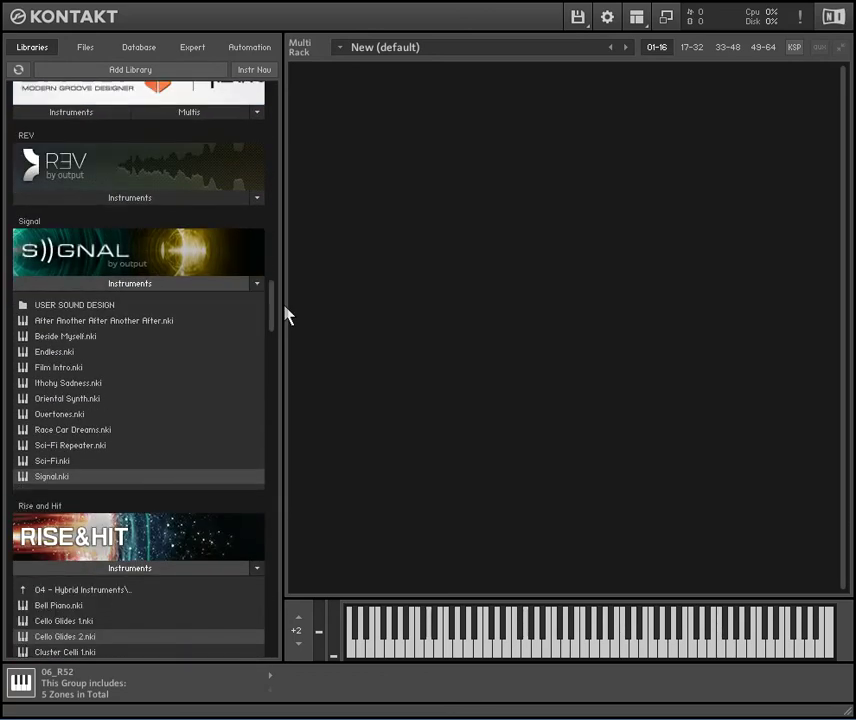
left_click(61, 307)
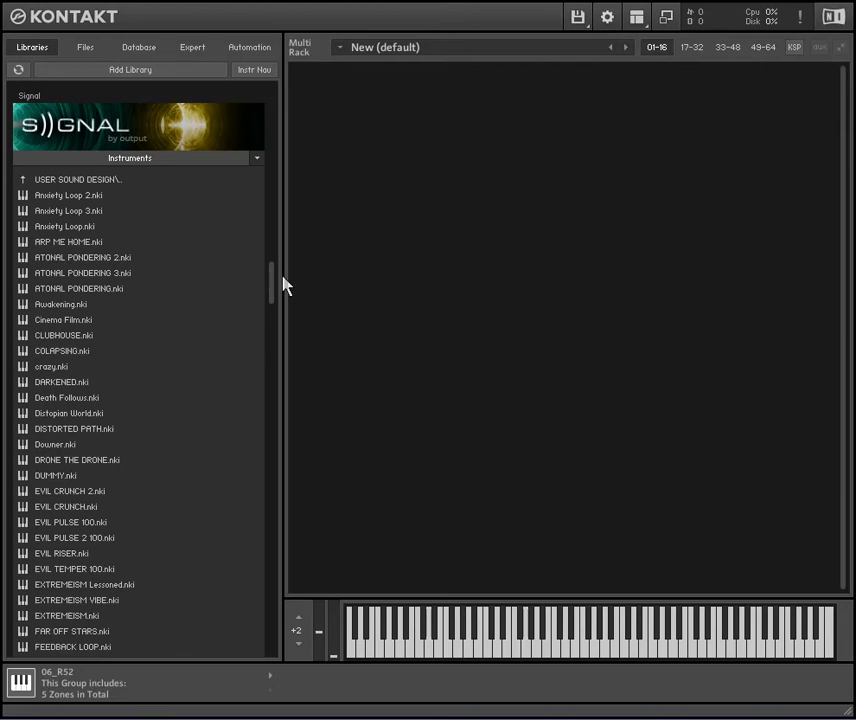
left_click_drag(277, 279, 277, 300)
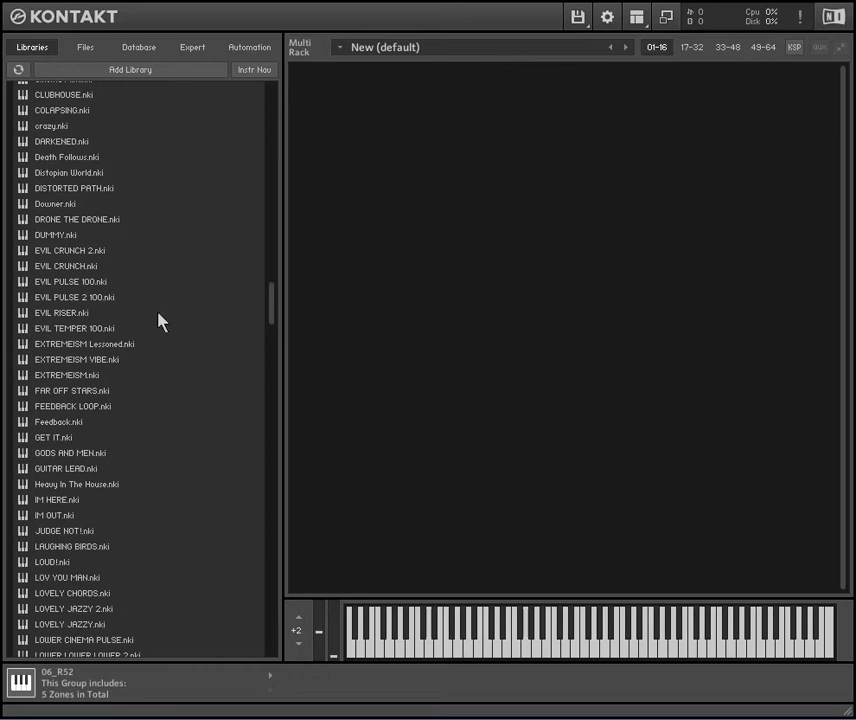
scroll(277, 316, "down", 1)
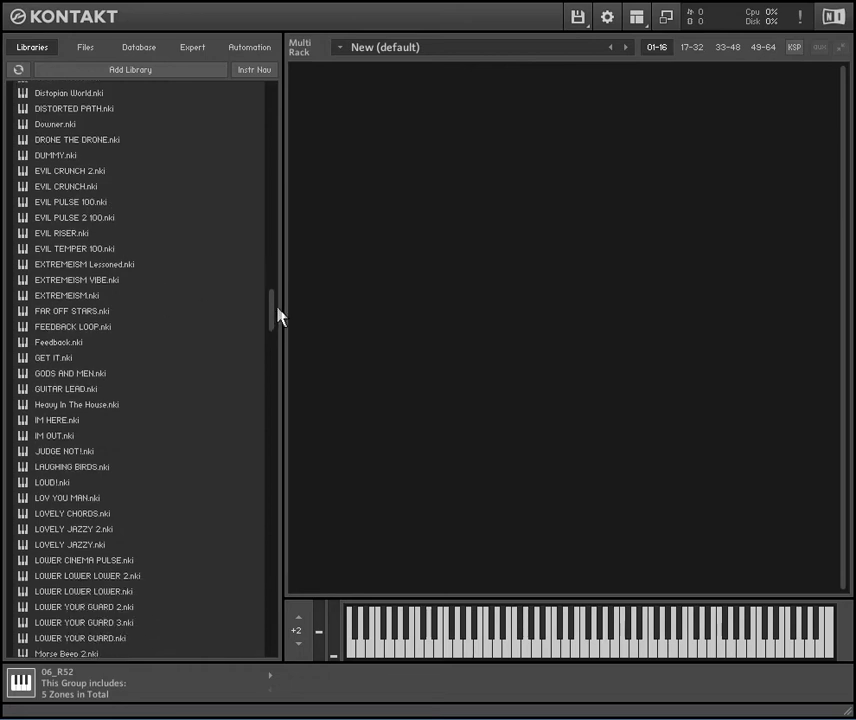
double_click(75, 297)
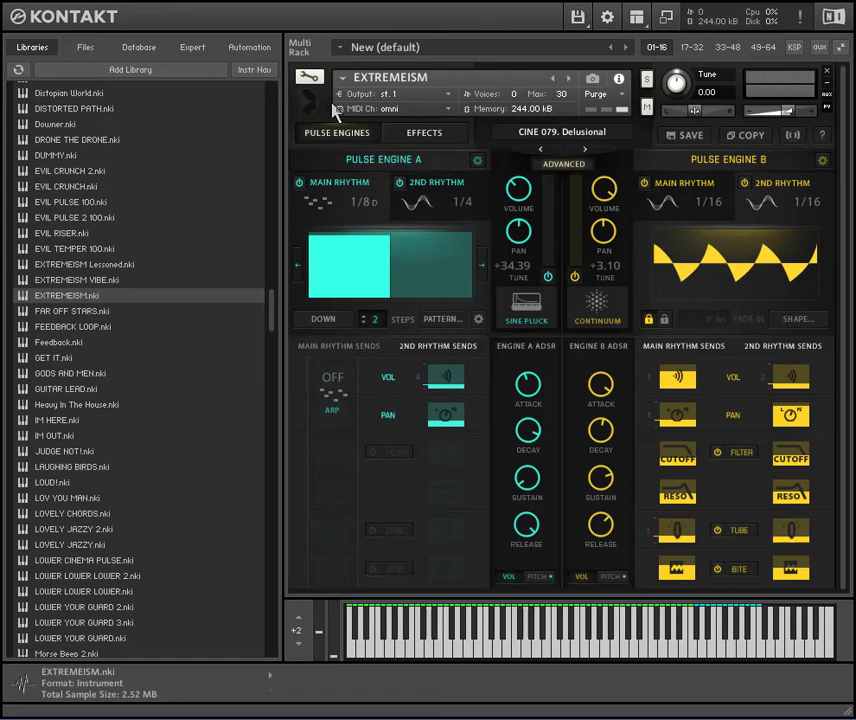
Step: Examine the sample zones in EXTREMEISM's Pad 49 Layer 1 and Pad 50 Layer 2 groups, and return to its main interface
left_click(310, 76)
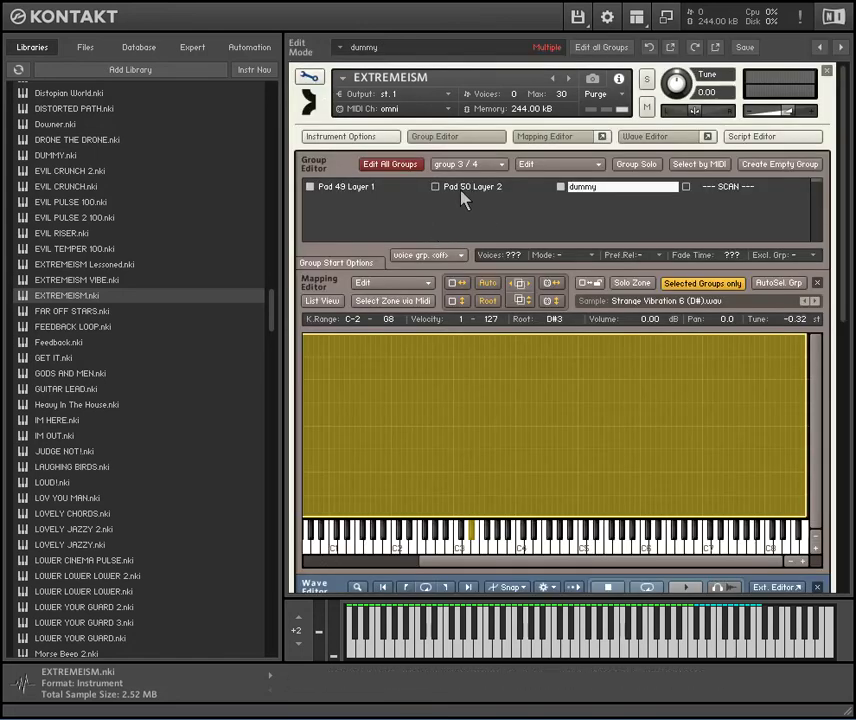
left_click(350, 190)
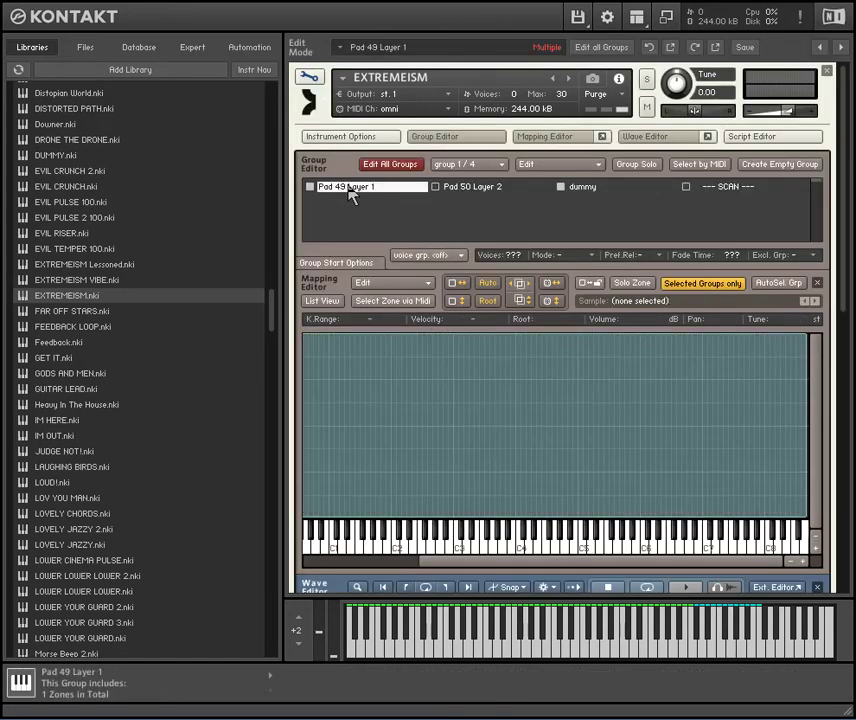
left_click(445, 377)
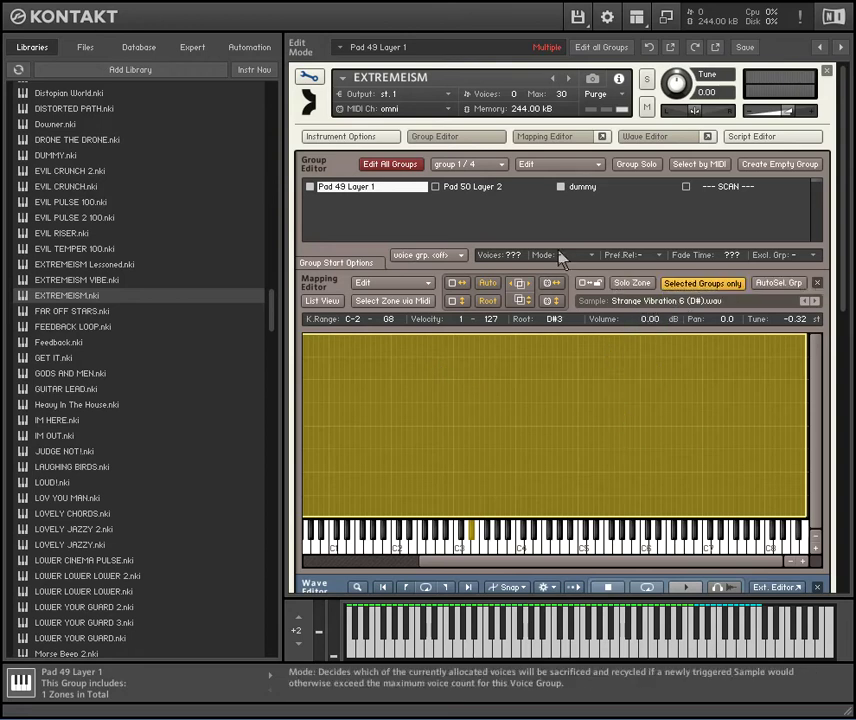
left_click(491, 194)
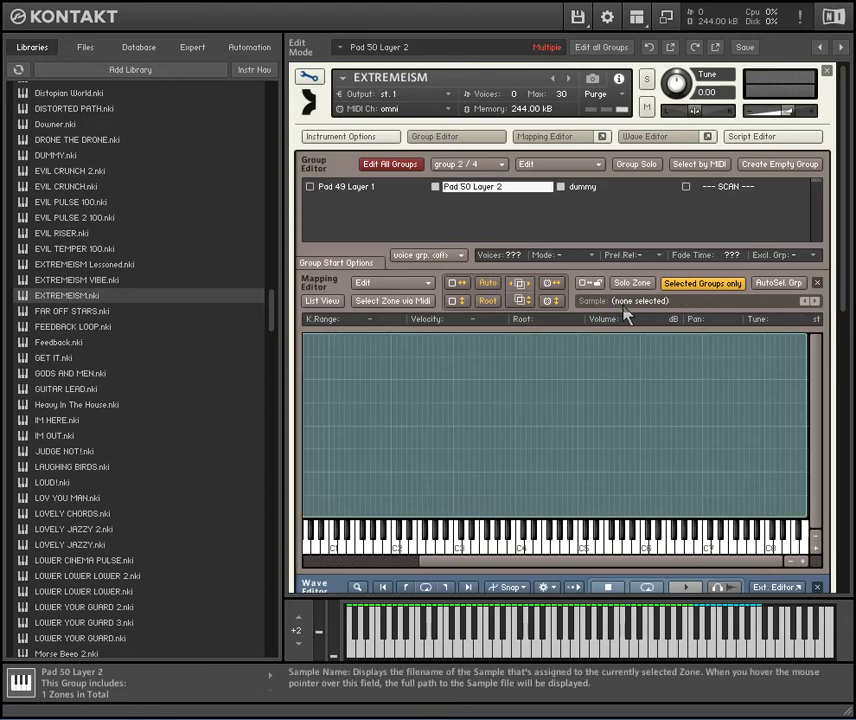
left_click(667, 380)
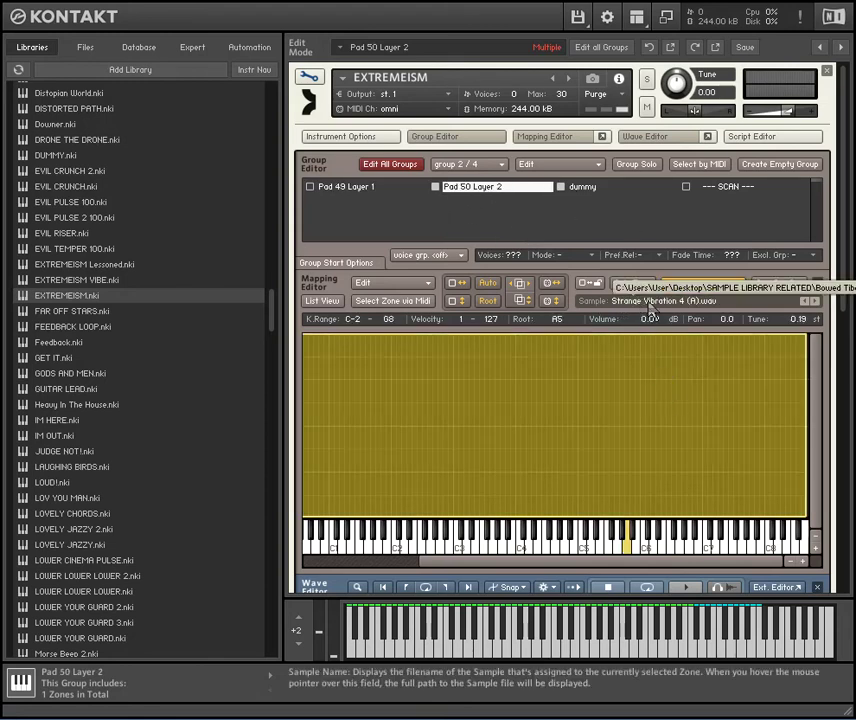
left_click(365, 188)
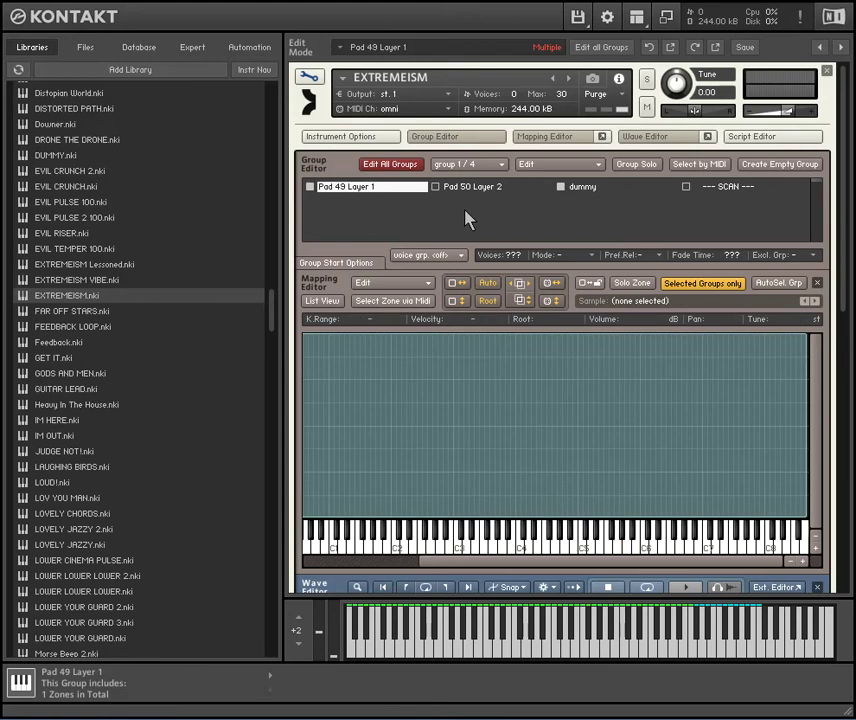
left_click(478, 433)
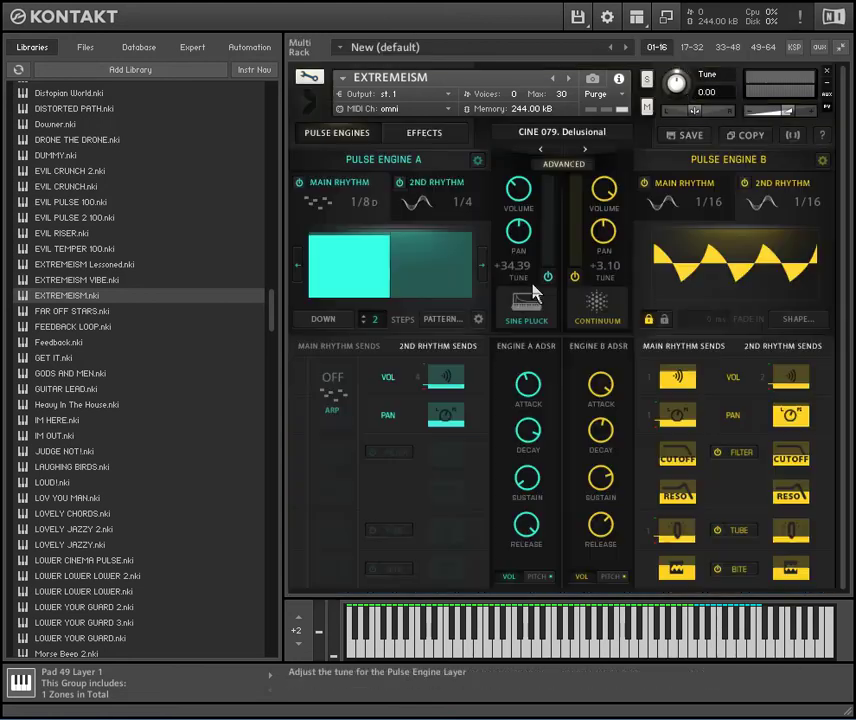
left_click(308, 78)
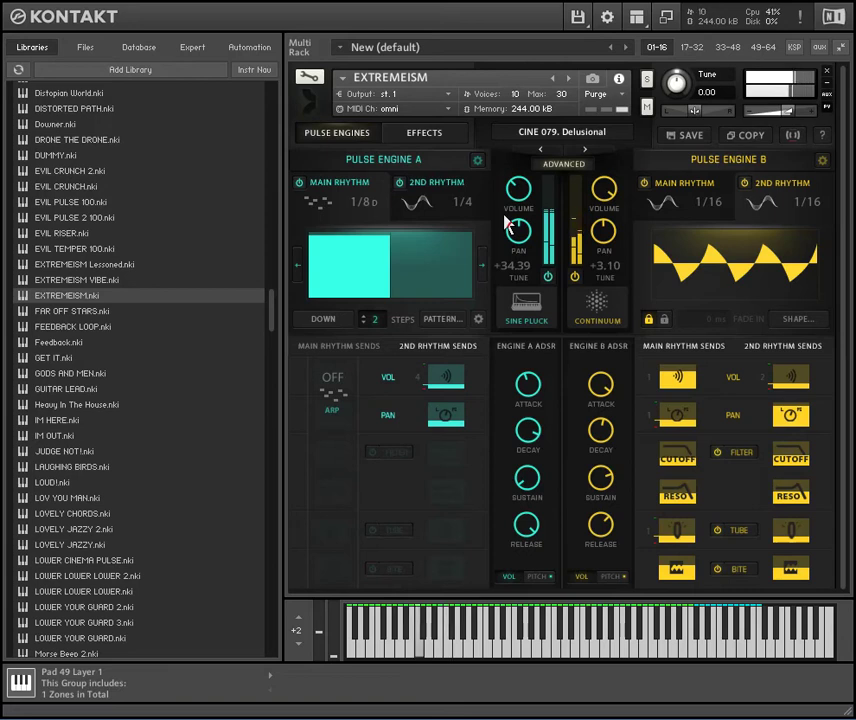
Step: Examine EXTREMEISM's dummy and Pad 50 Layer 2 groups for sample zones, and return to its main interface
left_click(308, 78)
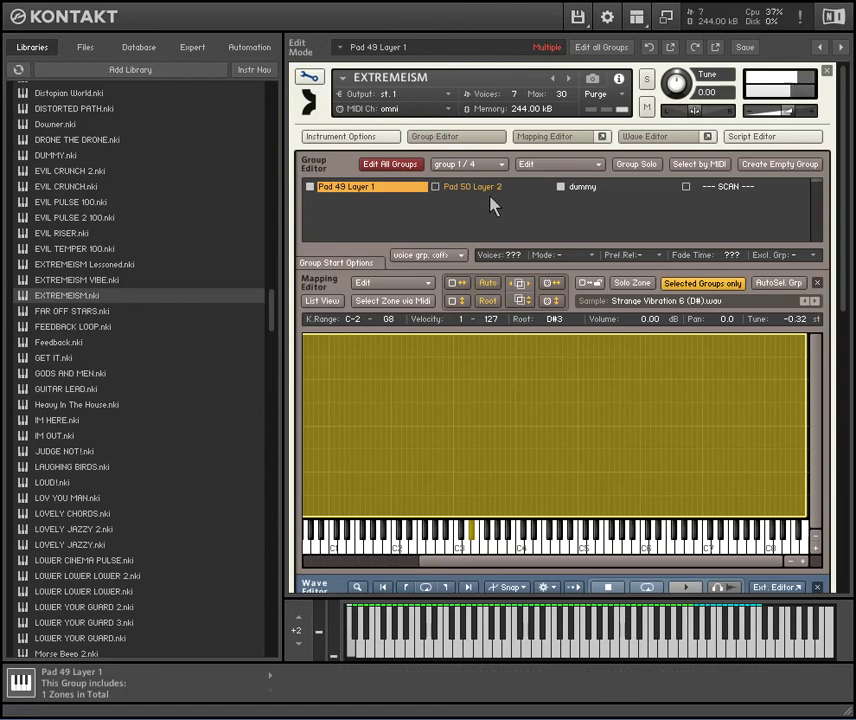
left_click(590, 188)
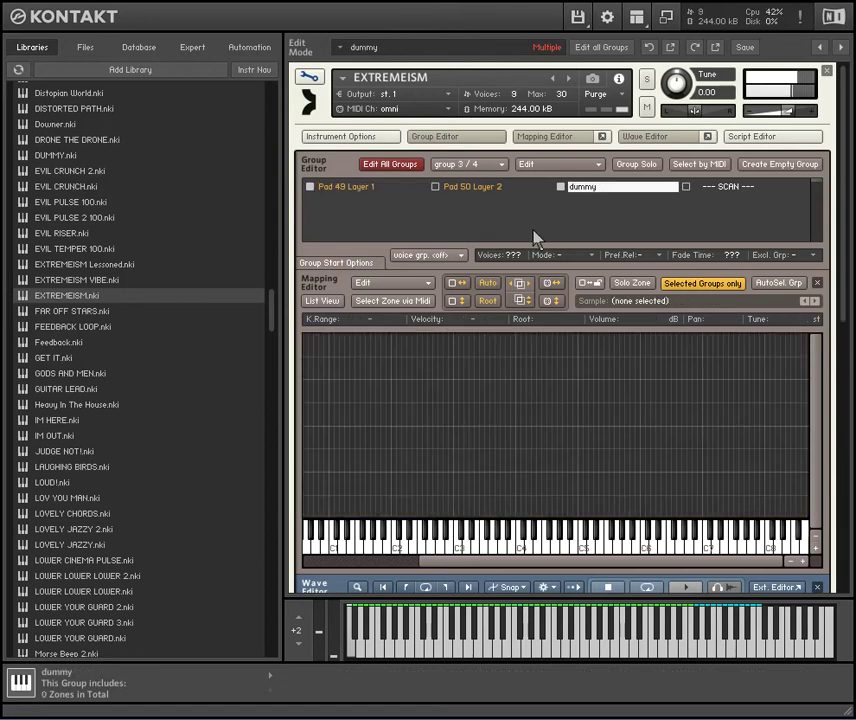
left_click(470, 192)
double_click(591, 188)
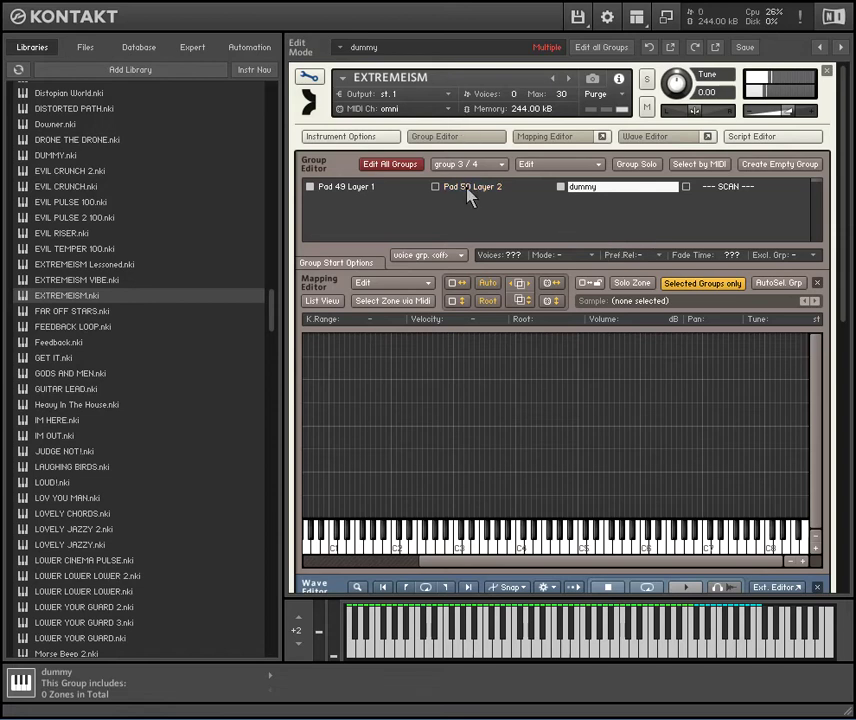
left_click(310, 78)
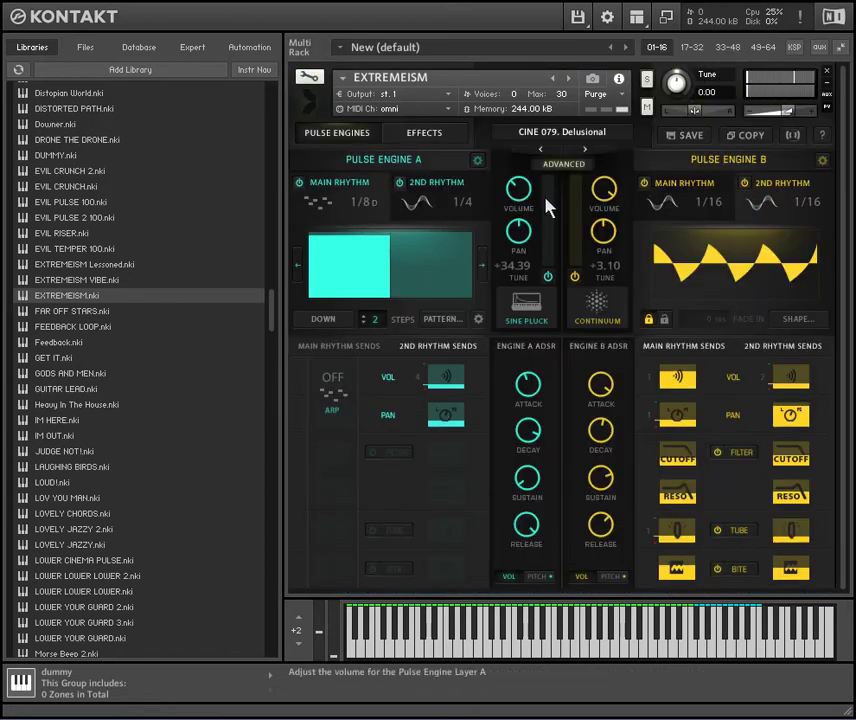
Step: Switch EXTREMEISM to the preset CINE 080. Palpitations, discarding the changes, and check its groups in edit mode
left_click(586, 150)
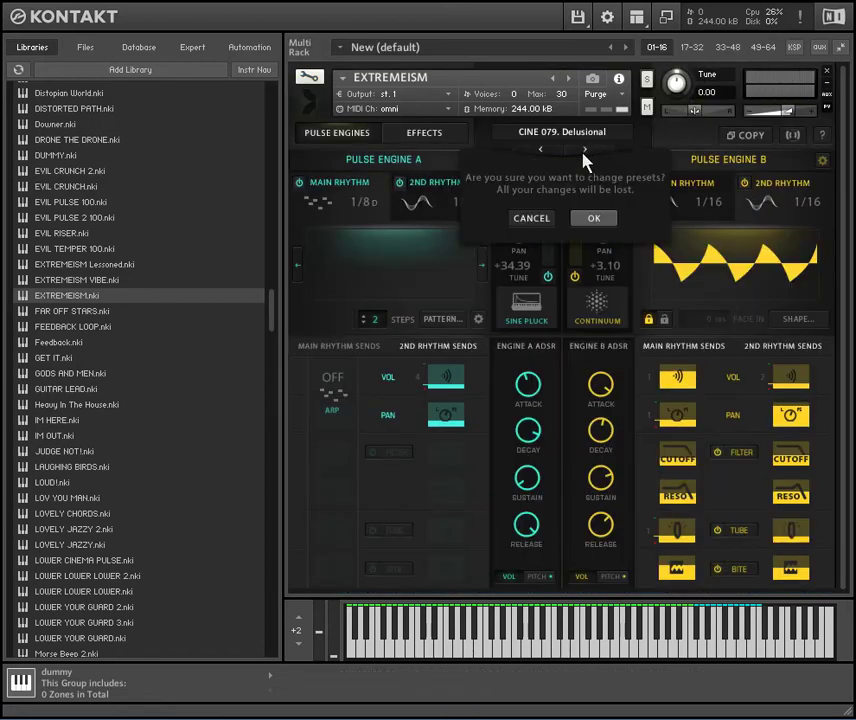
left_click(598, 218)
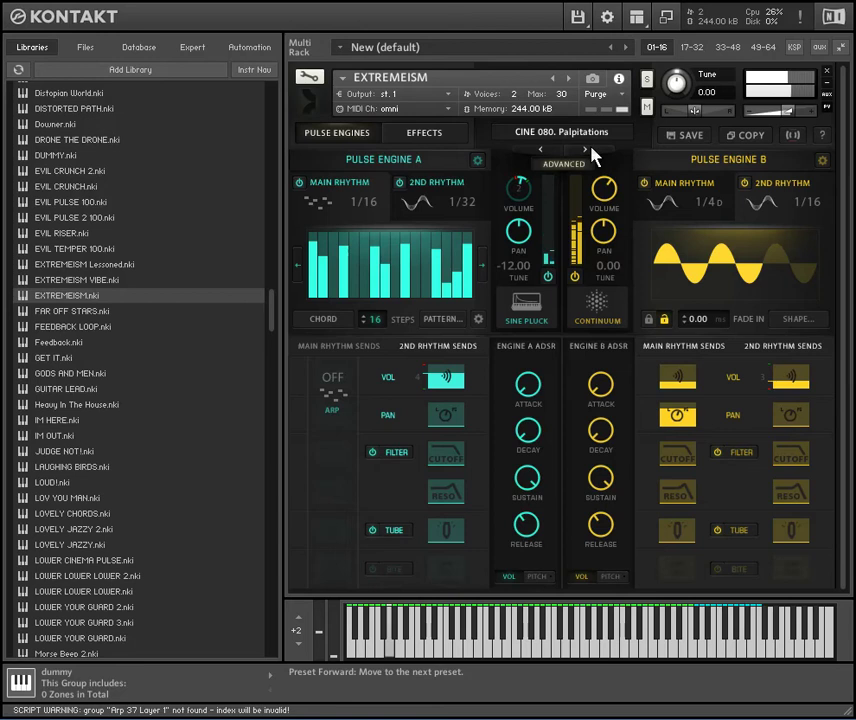
left_click(309, 77)
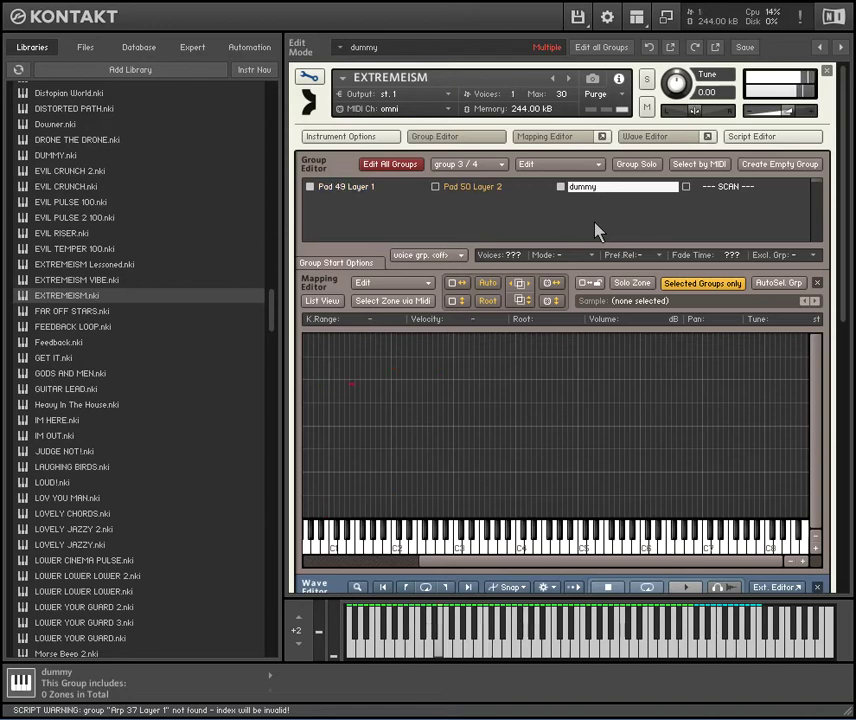
left_click(304, 86)
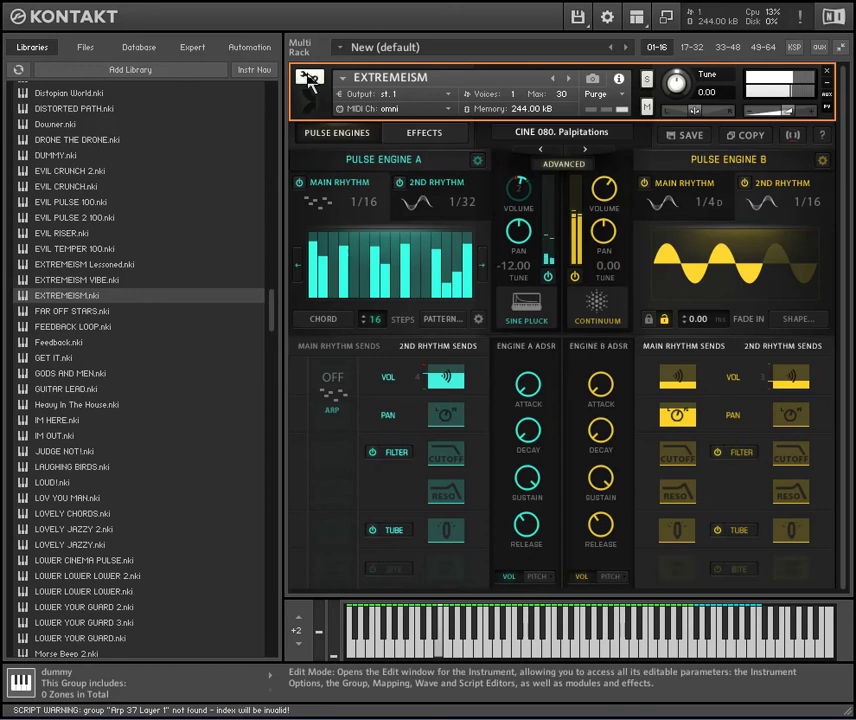
left_click(309, 77)
left_click(310, 80)
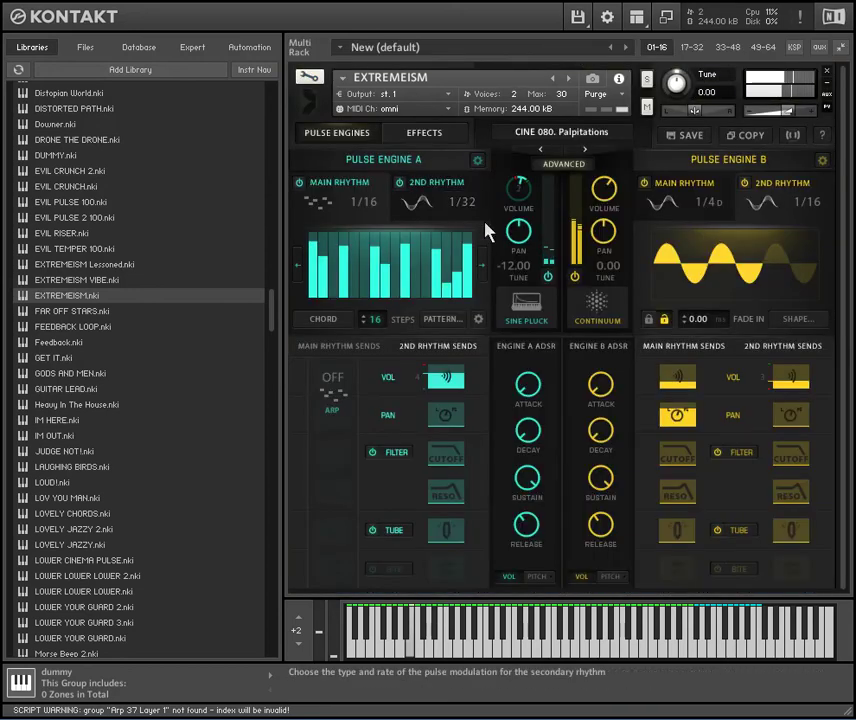
Step: Load the preset CINE 032. Labyrinth from the preset browser and check the instrument's groups in edit mode
left_click(592, 137)
scroll(825, 535, "up", 12)
scroll(825, 535, "down", 1)
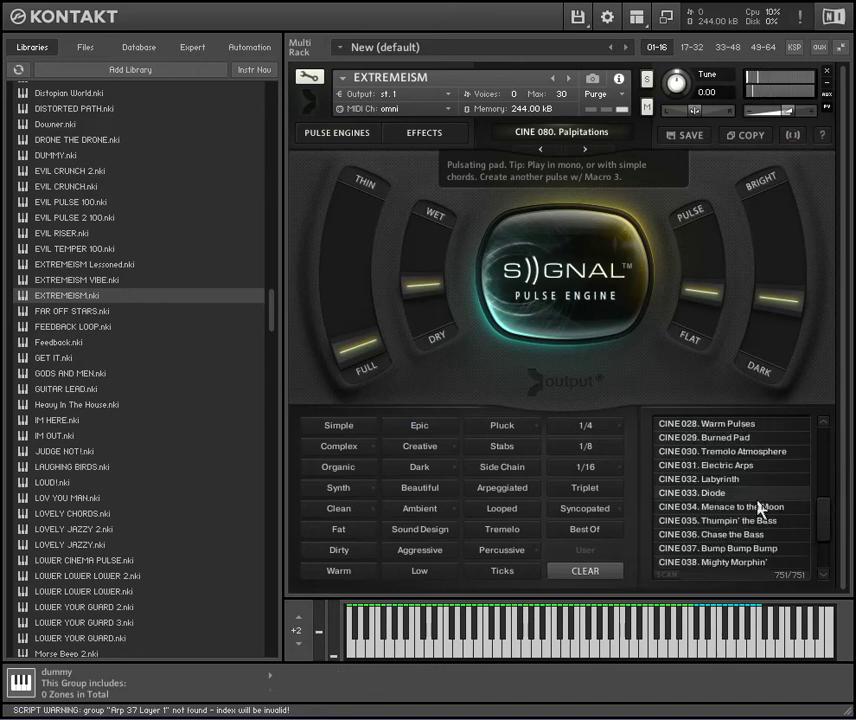
left_click(744, 482)
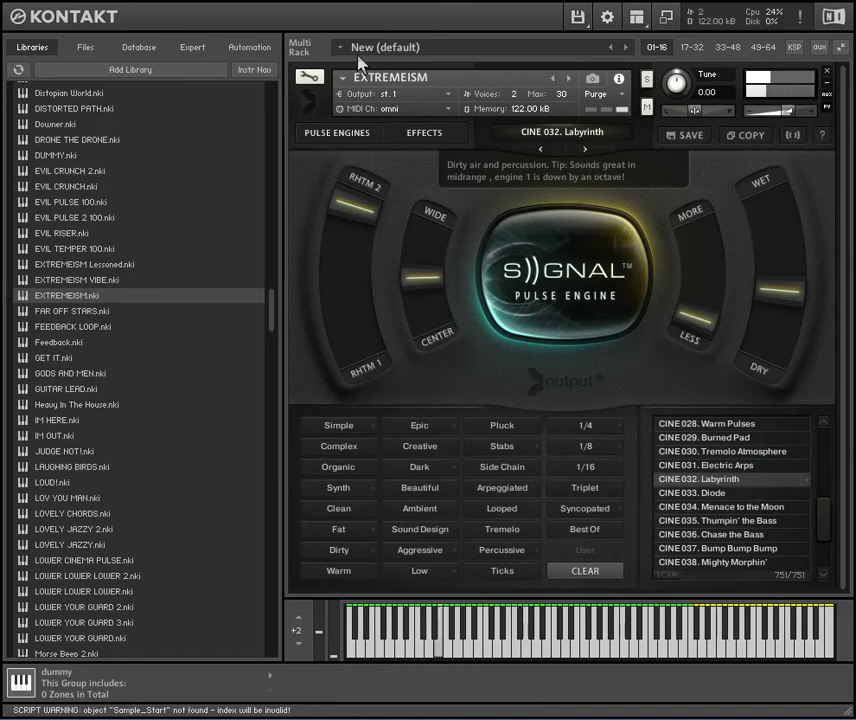
left_click(306, 74)
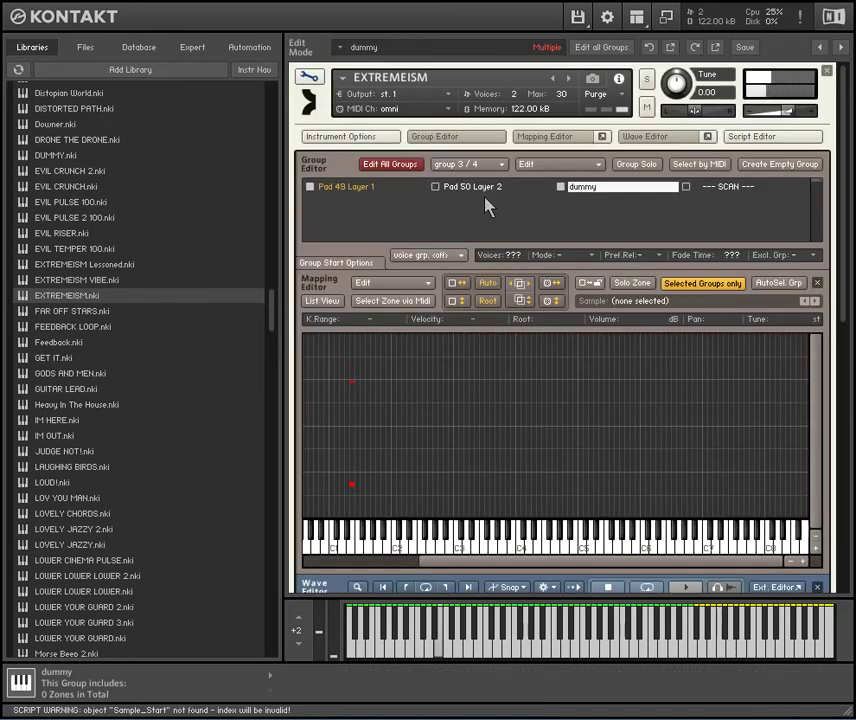
left_click(310, 76)
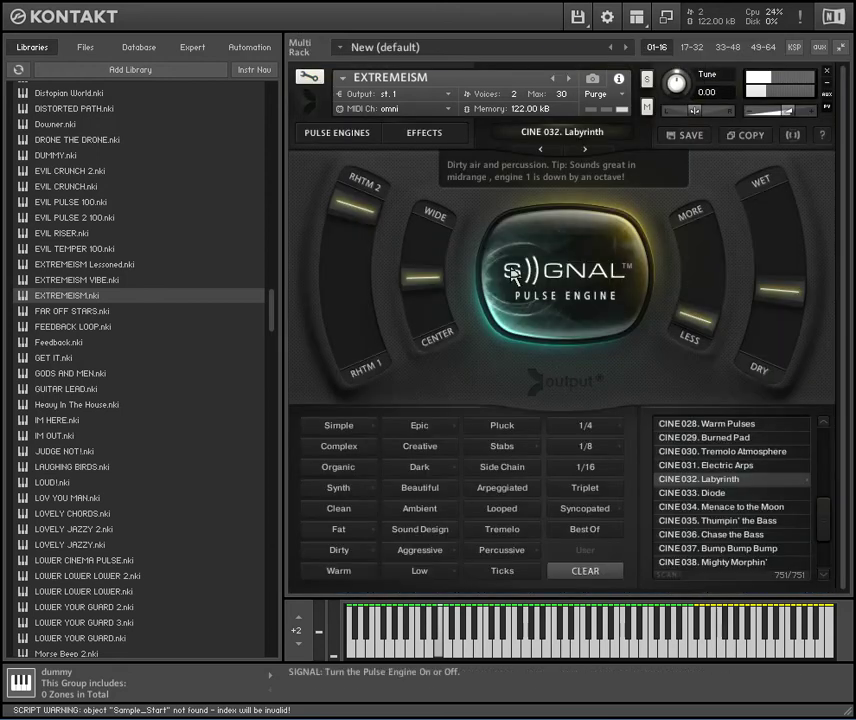
Step: Bring up the pulse engine controls and turn down Pulse Engine A's volume
left_click(413, 136)
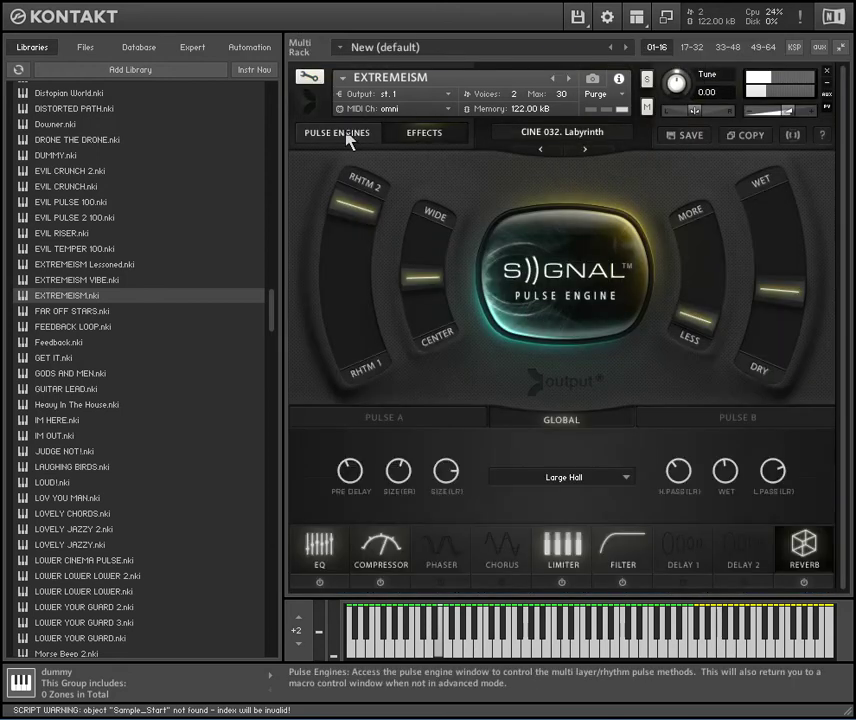
left_click(357, 136)
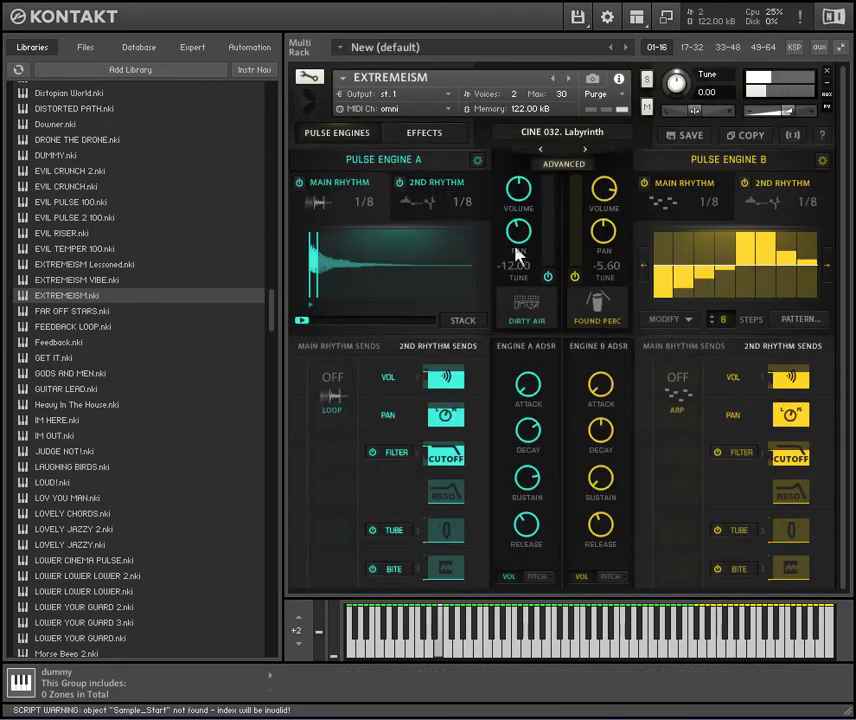
mouse_move(537, 407)
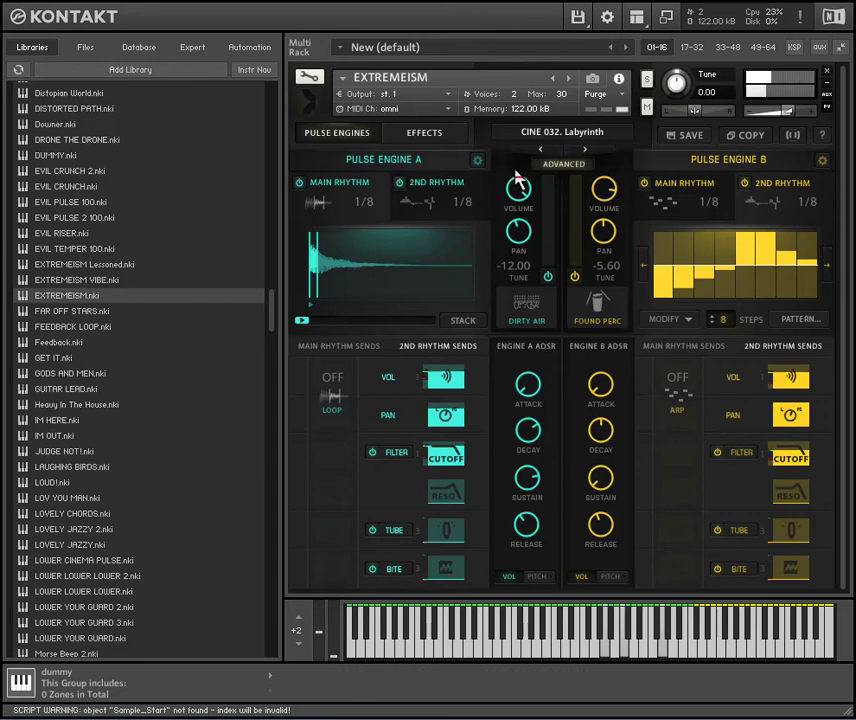
mouse_move(524, 207)
left_click_drag(524, 207, 549, 306)
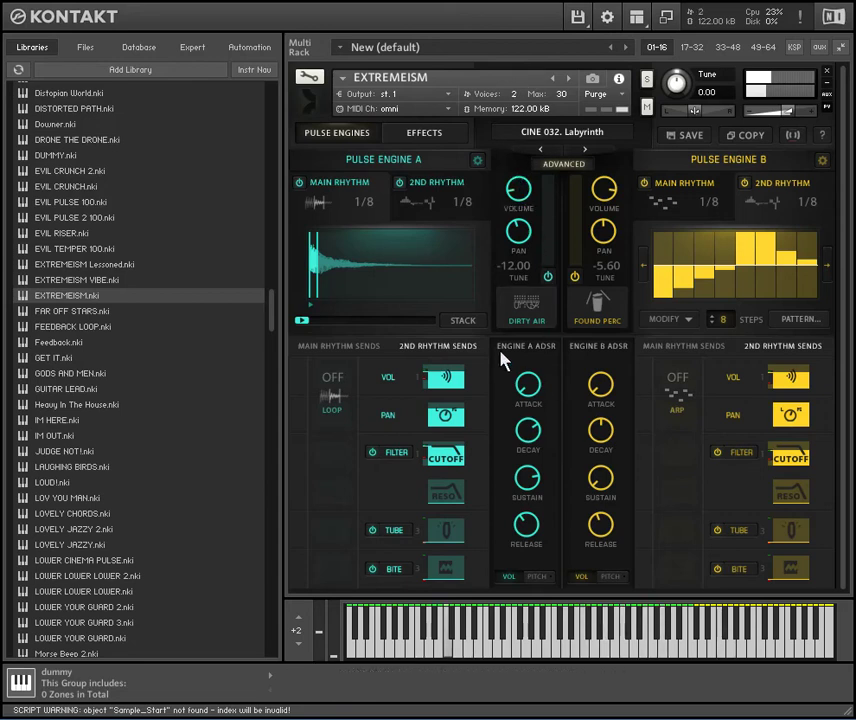
Step: Try adjusting Pulse Engine A's loop start, and switch its main rhythm from the loop to the wave type
mouse_move(319, 300)
left_mouse_down()
mouse_move(364, 300)
mouse_move(312, 305)
left_mouse_up()
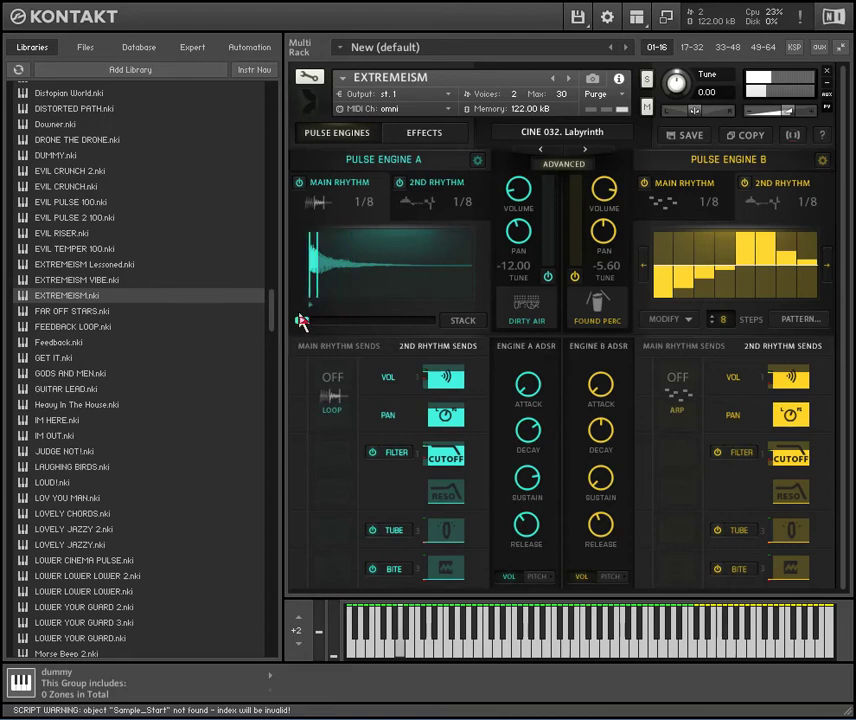
mouse_move(319, 304)
left_mouse_down()
mouse_move(336, 302)
mouse_move(313, 307)
left_mouse_up()
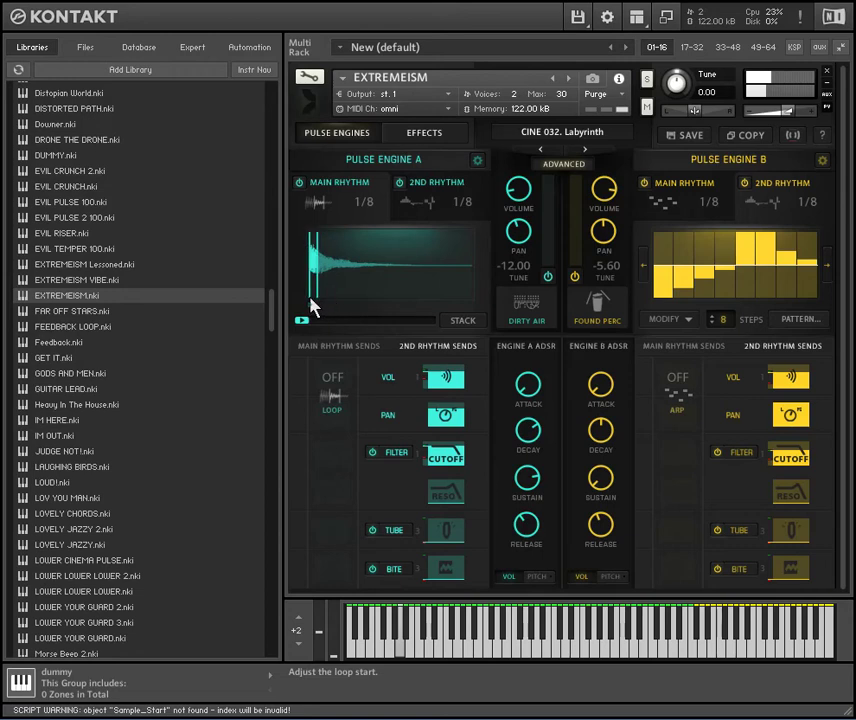
left_click(327, 208)
left_click(327, 206)
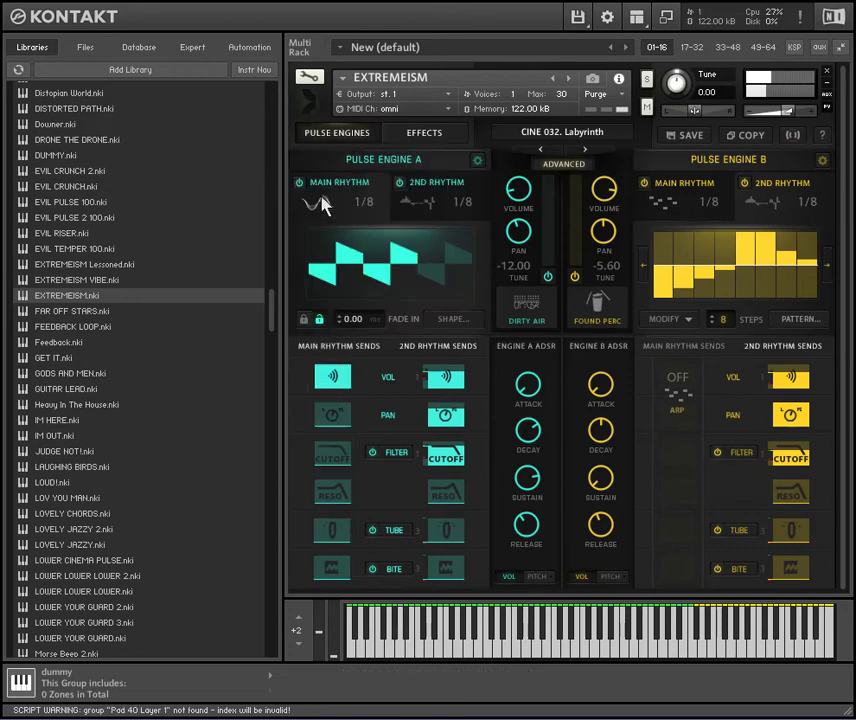
Step: Set Pulse Engine A's second rhythm rate to dotted 1/2 and raise the engine's volume
left_click(459, 207)
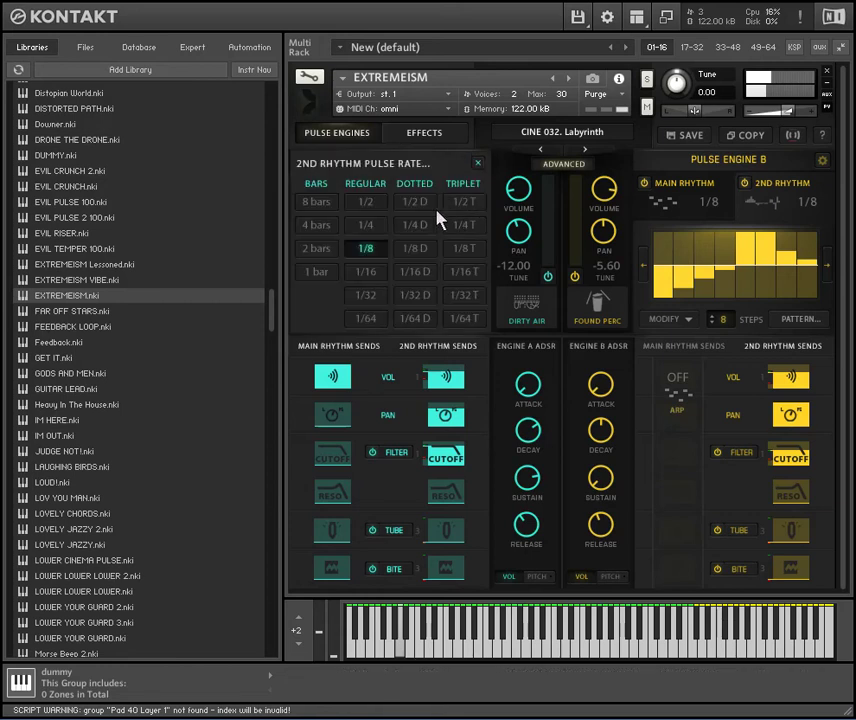
left_click(414, 201)
left_click_drag(541, 205, 520, 147)
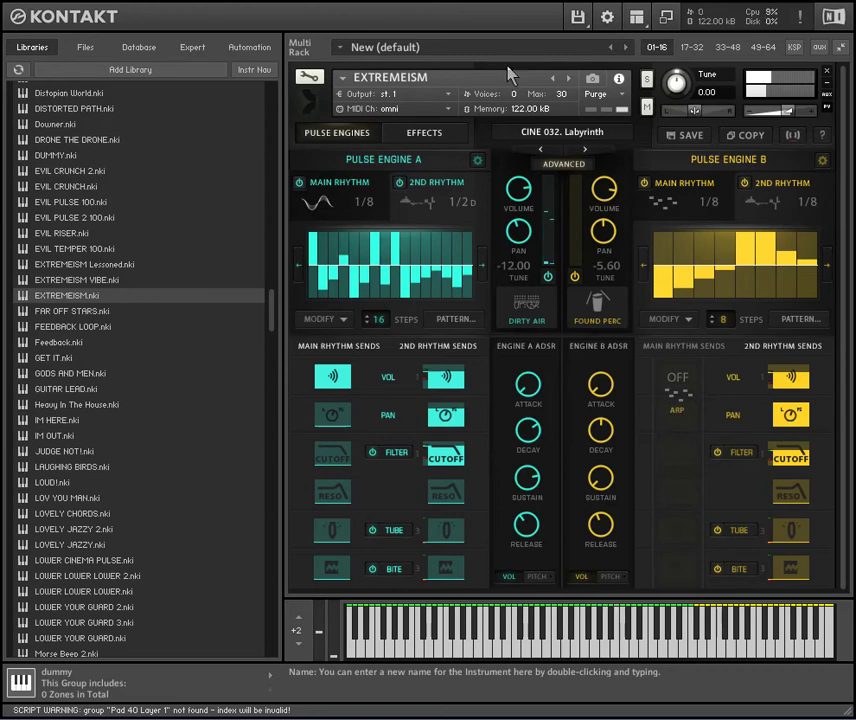
Step: Set Pulse Engine A's second rhythm rate to 1/2 and main rhythm rate to 1 bar, and lower the instrument's master volume
left_click(448, 210)
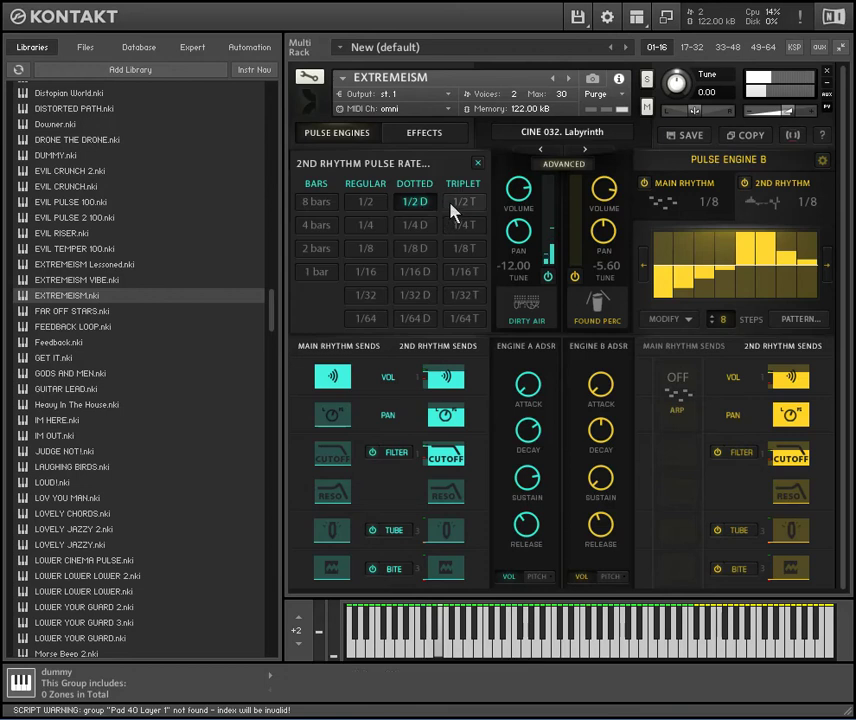
left_click(361, 204)
left_click(348, 214)
left_click(355, 214)
left_click(368, 212)
left_click(369, 206)
left_click(328, 204)
left_click(330, 205)
left_click(361, 207)
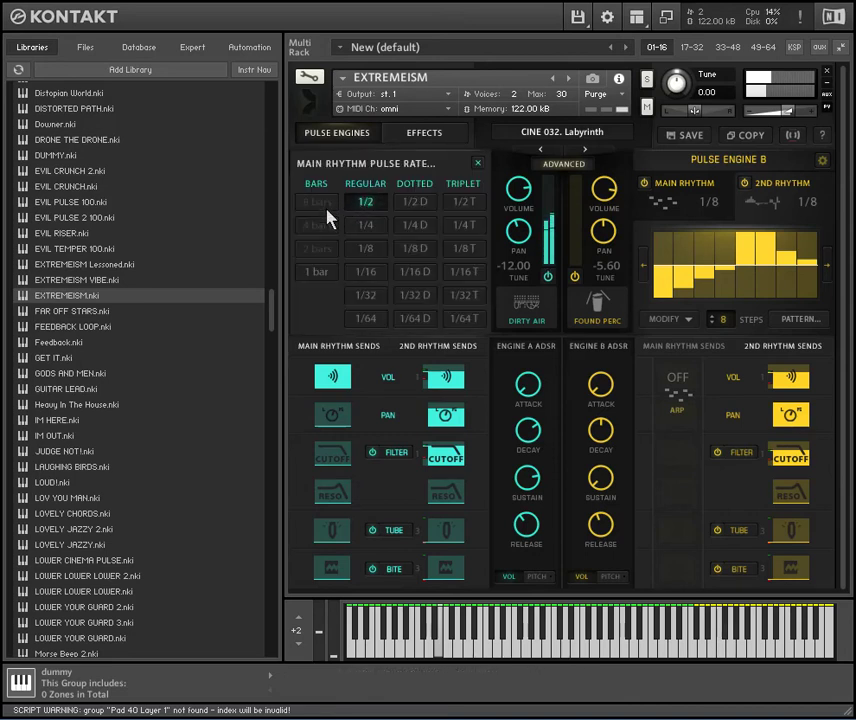
left_click(328, 272)
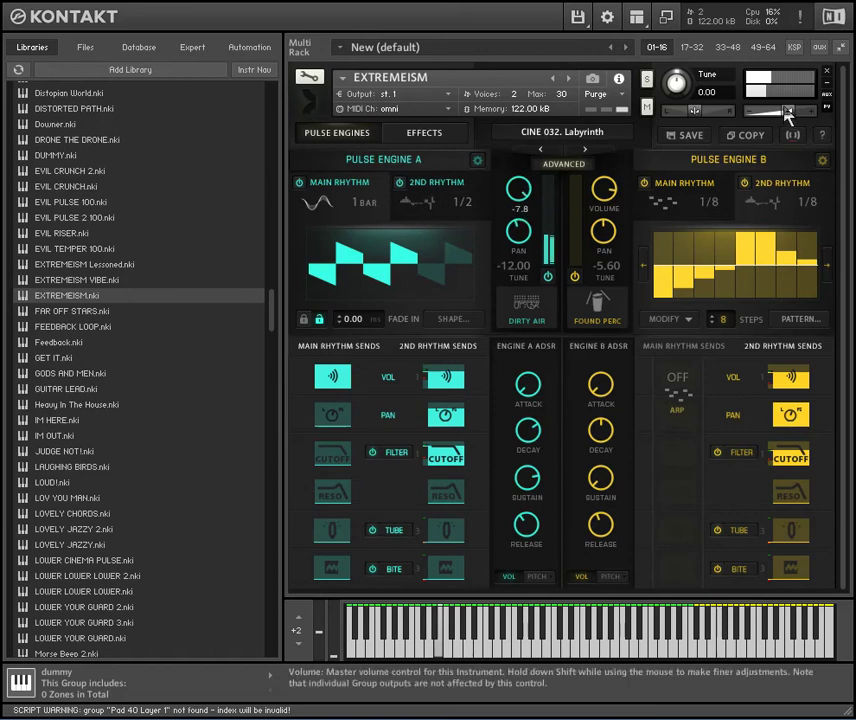
left_click_drag(800, 110, 766, 110)
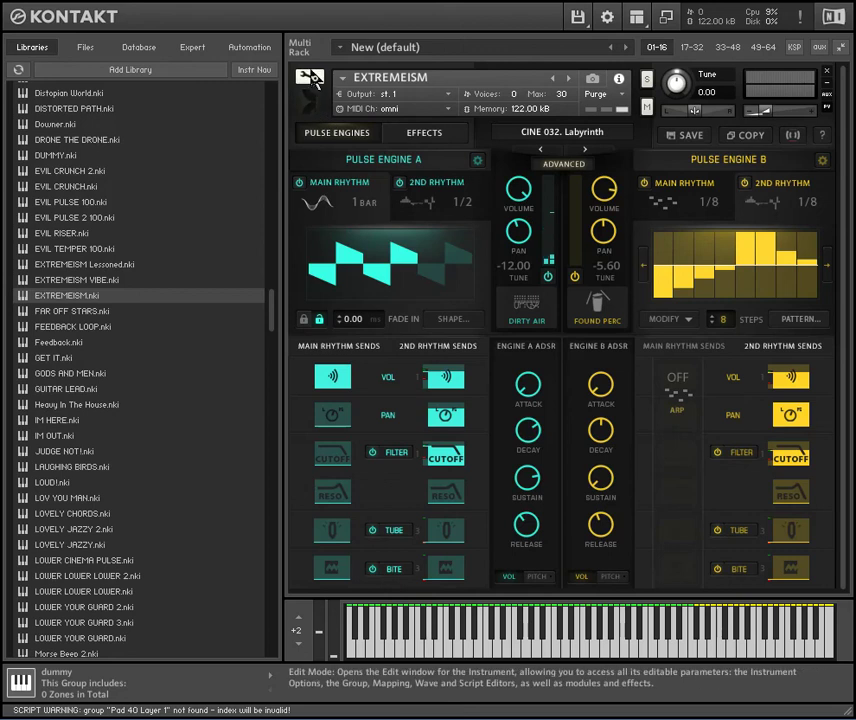
Step: Cut the Strange Vibration 6 (D#).wav zone out of EXTREMEISM's Pad 49 Layer 1 group
left_click(311, 80)
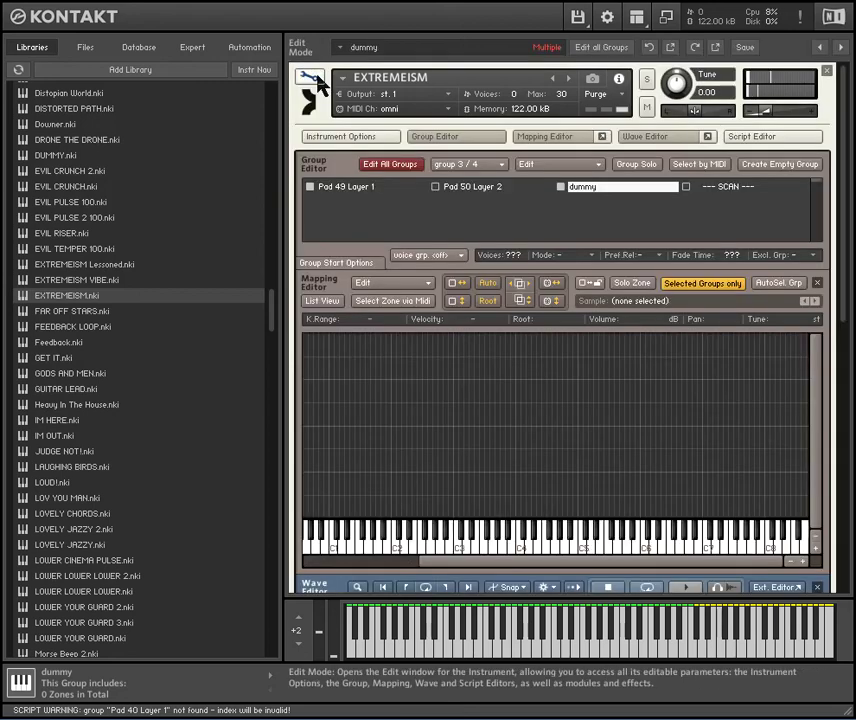
left_click(355, 190)
left_click(529, 390)
right_click(514, 318)
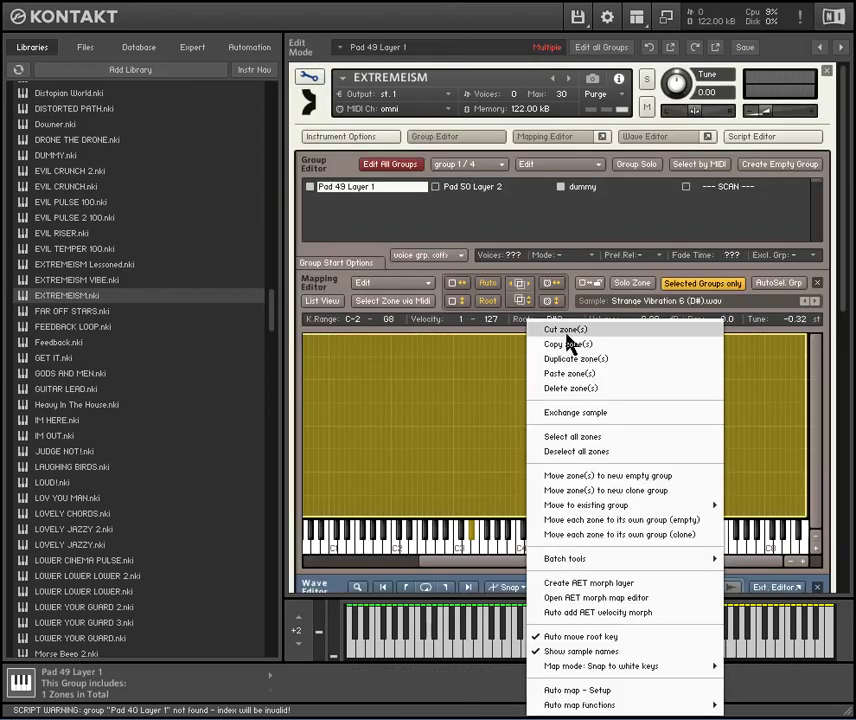
left_click(550, 328)
Step: Cut the sample zone out of the Pad 50 Layer 2 group
left_click(478, 187)
right_click(480, 187)
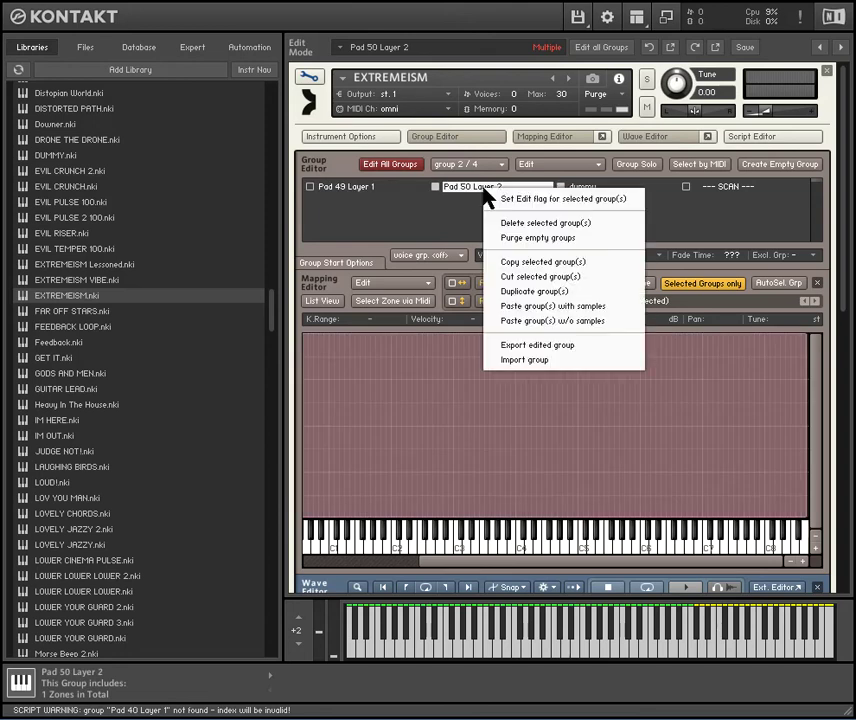
left_click(478, 369)
right_click(478, 370)
left_click(515, 329)
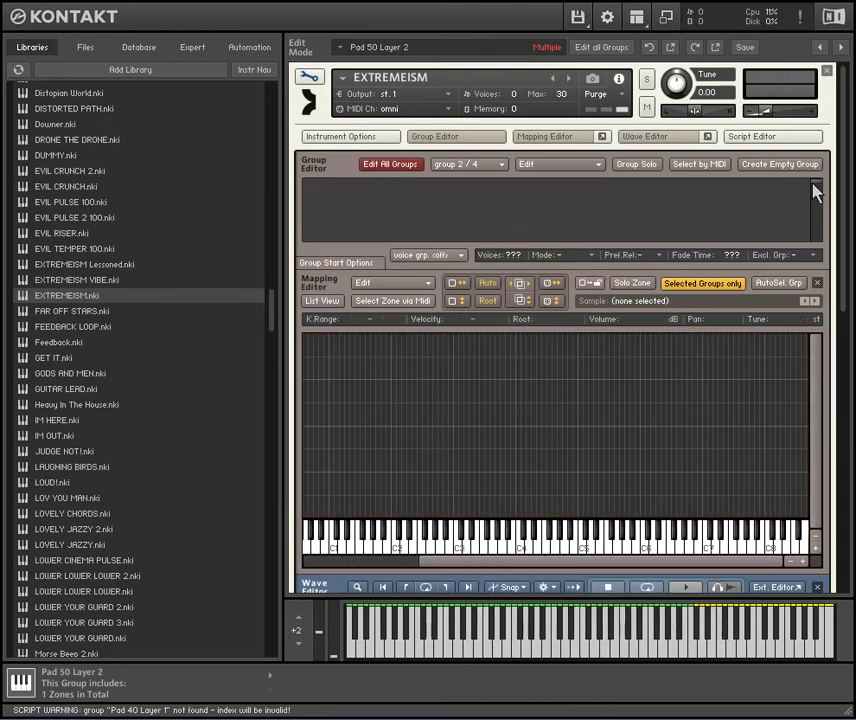
Step: Check the dummy, SCAN, Pad 50 Layer 2 and Pad 49 Layer 1 groups for remaining zones
left_click(585, 187)
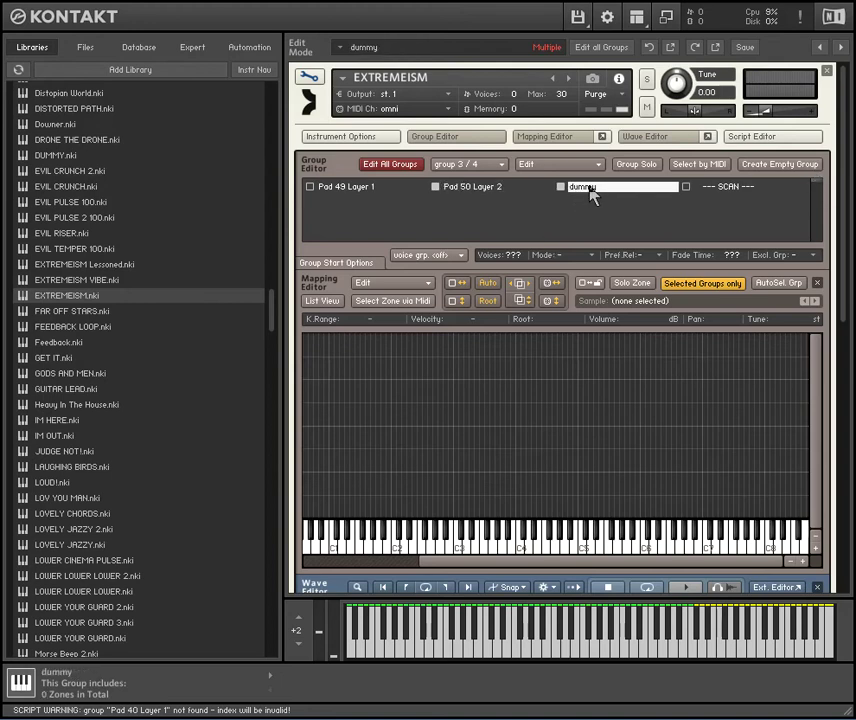
left_click(700, 190)
left_click(606, 189)
left_click(477, 190)
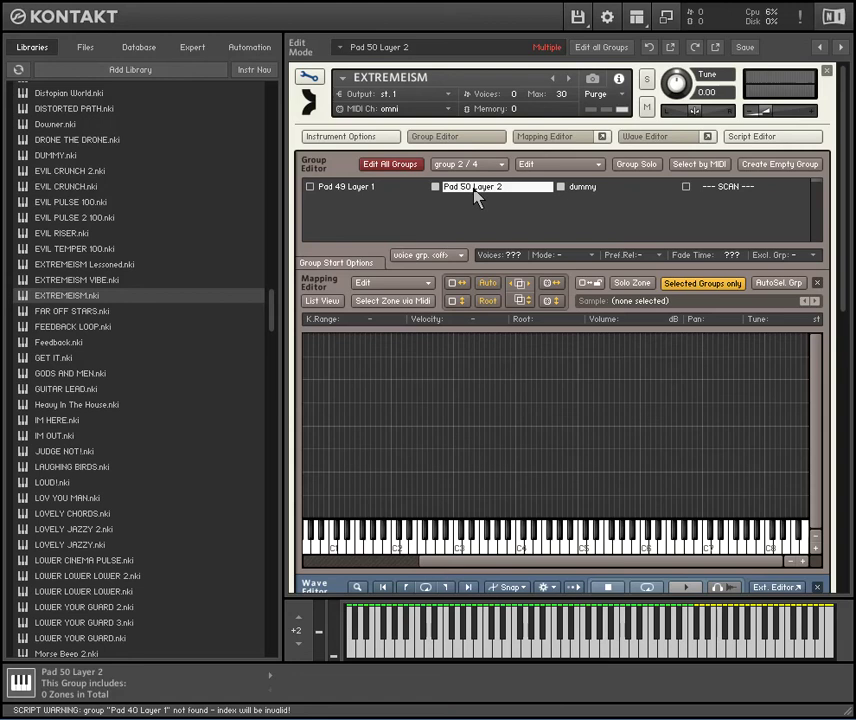
left_click(325, 190)
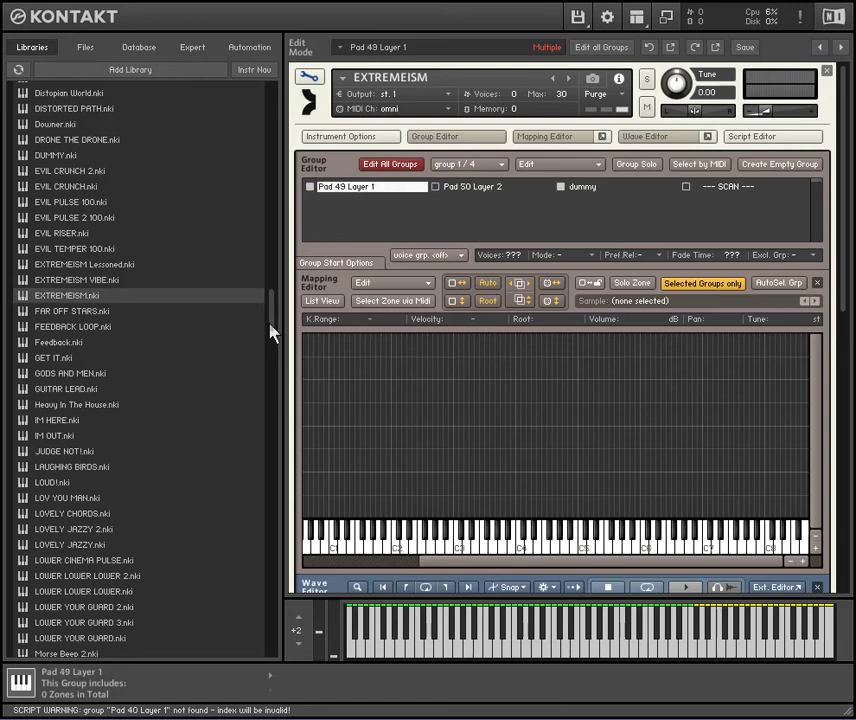
Step: Browse to the 1. Pads & Atmospheres folder in the Zodiac library's instruments
scroll(275, 338, "up", 7)
scroll(282, 296, "up", 2)
scroll(282, 300, "down", 3)
scroll(282, 300, "up", 6)
scroll(284, 257, "up", 5)
scroll(293, 240, "up", 6)
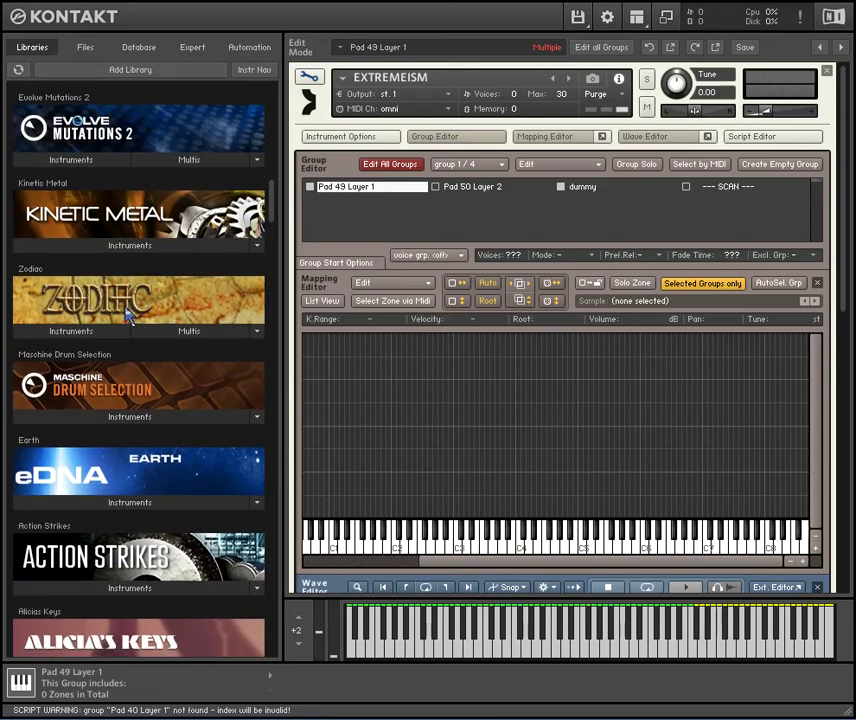
left_click(71, 331)
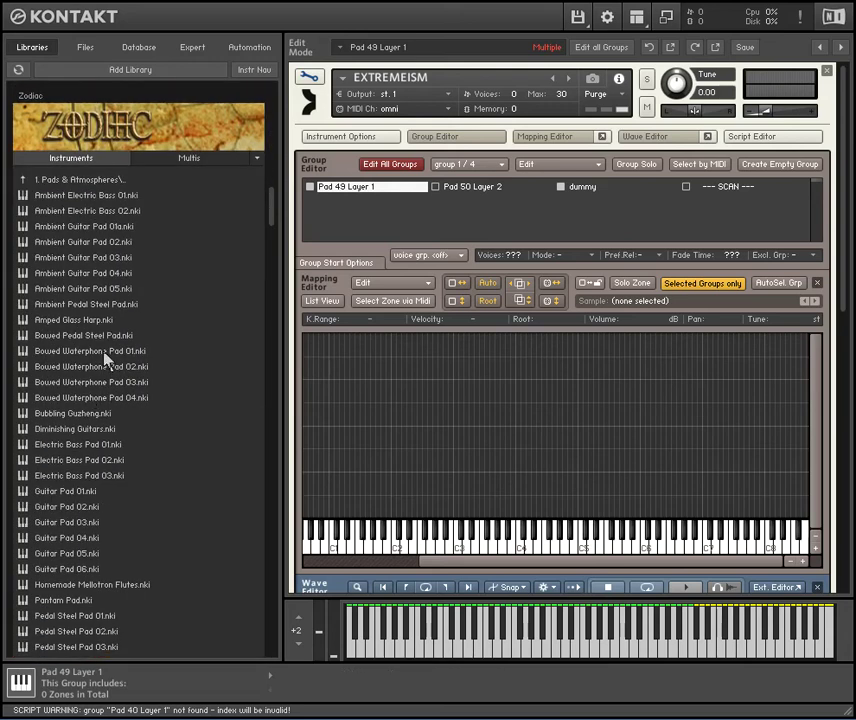
Step: Load Bowed Waterphone Pad 01.nki from the Zodiac library and open its instrument editor
double_click(104, 353)
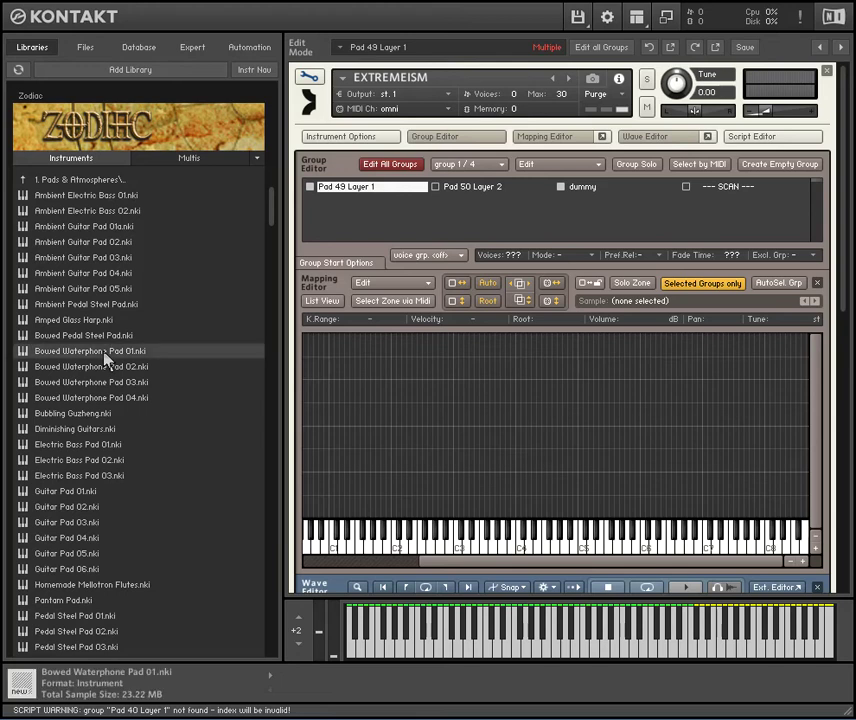
left_click(315, 88)
scroll(843, 128, "down", 5)
scroll(460, 240, "down", 2)
left_click(310, 207)
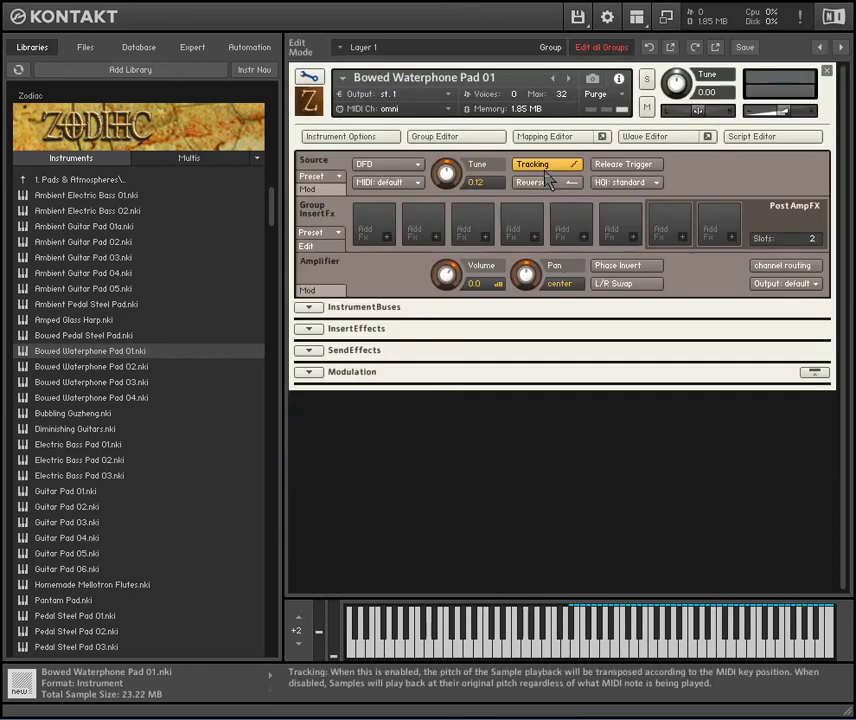
Step: Copy all the waterphone zones from Bowed Waterphone Pad 01's key mapping
left_click(547, 137)
left_click_drag(455, 262, 716, 316)
right_click(492, 226)
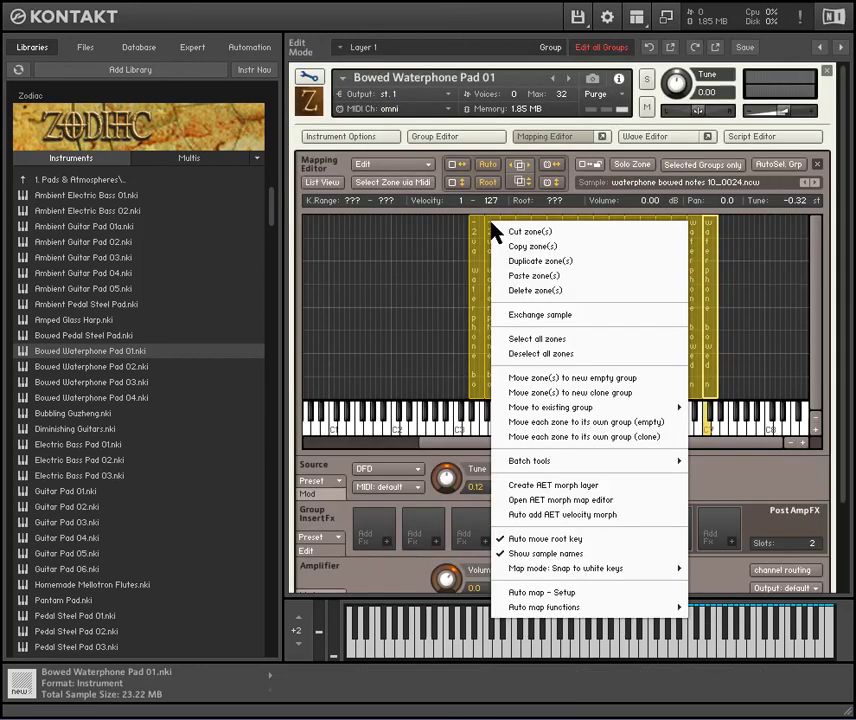
left_click(543, 247)
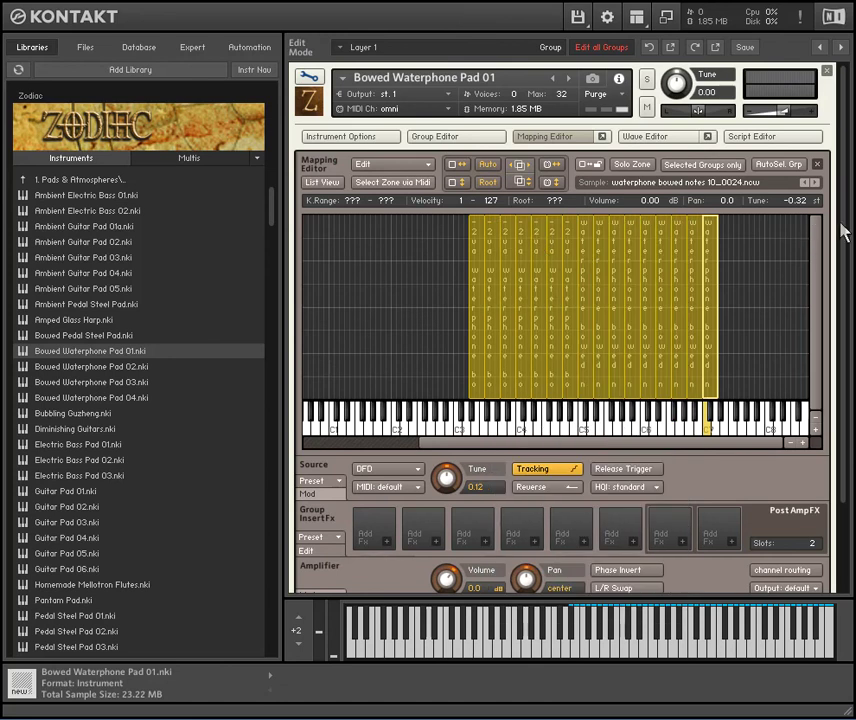
Step: Return to EXTREMEISM's editor and paste the copied waterphone zones into the Pad 49 Layer 1 group
left_click(310, 78)
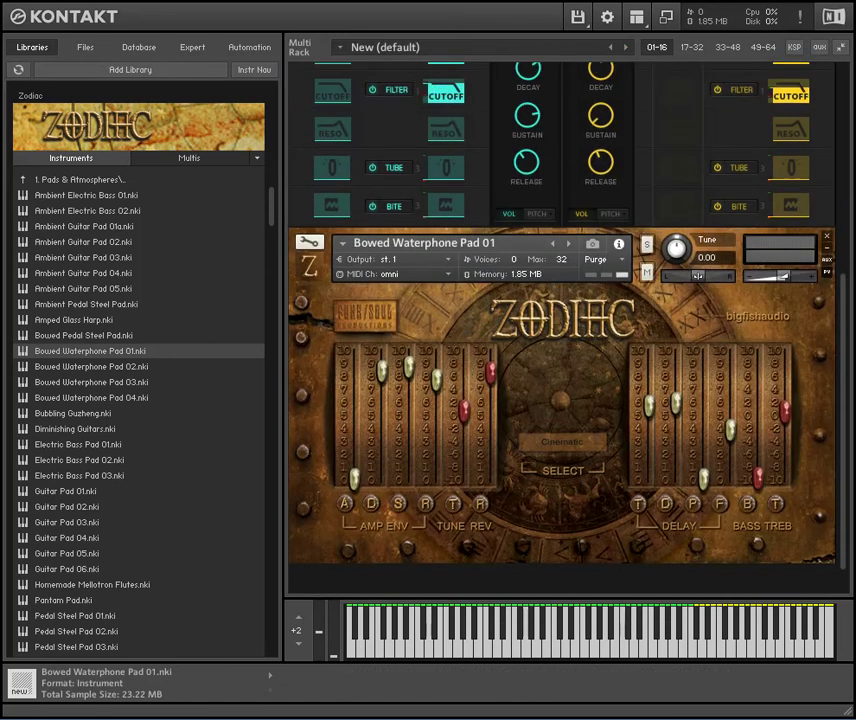
scroll(843, 308, "up", 5)
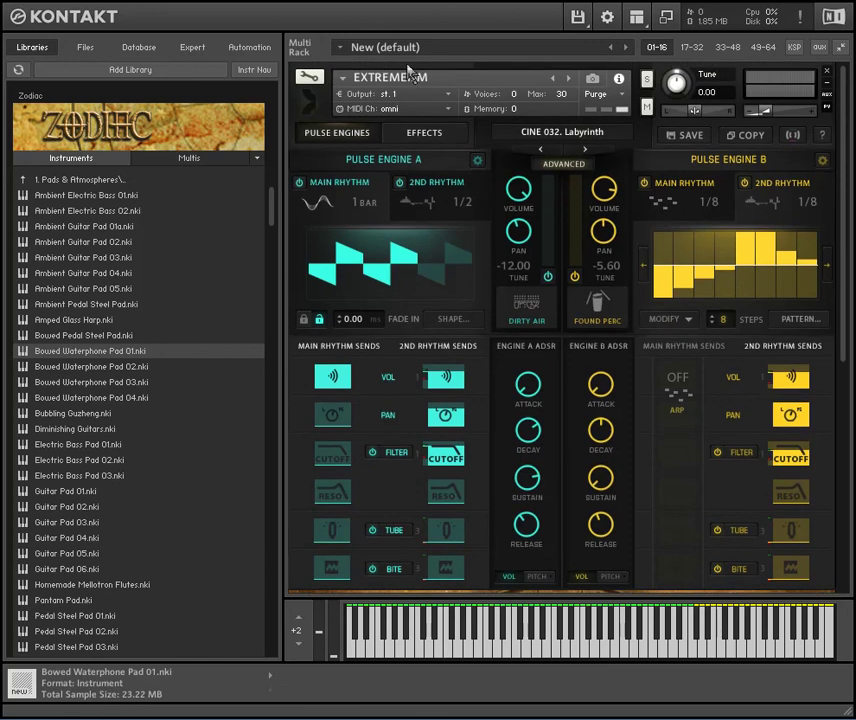
left_click(308, 79)
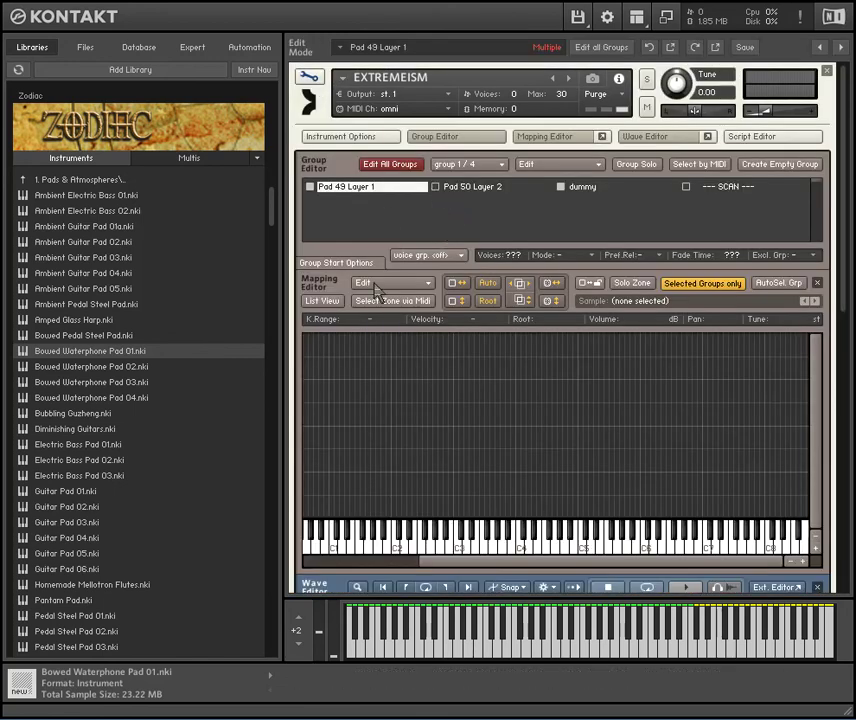
right_click(398, 368)
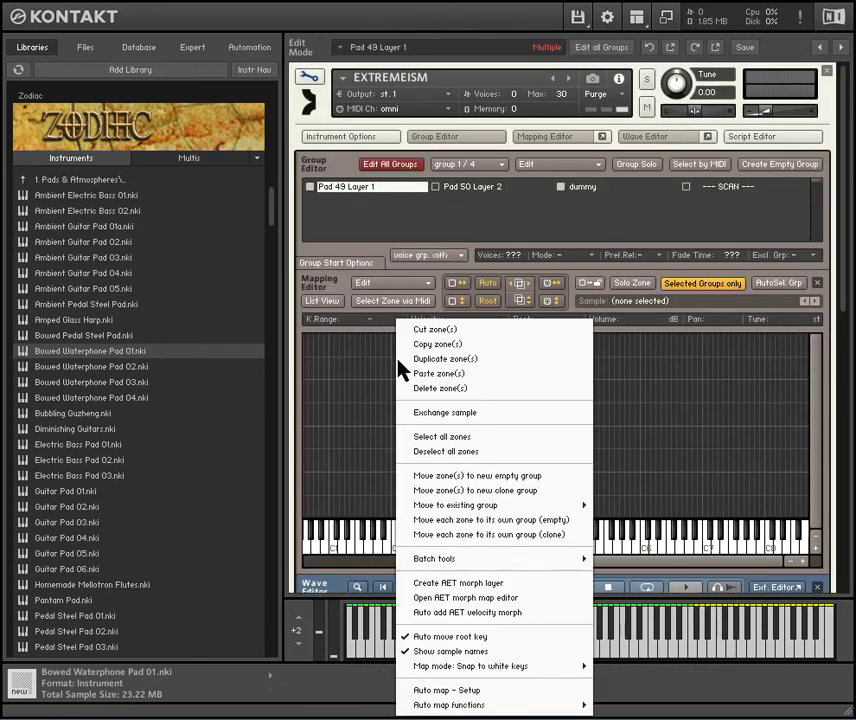
left_click(466, 376)
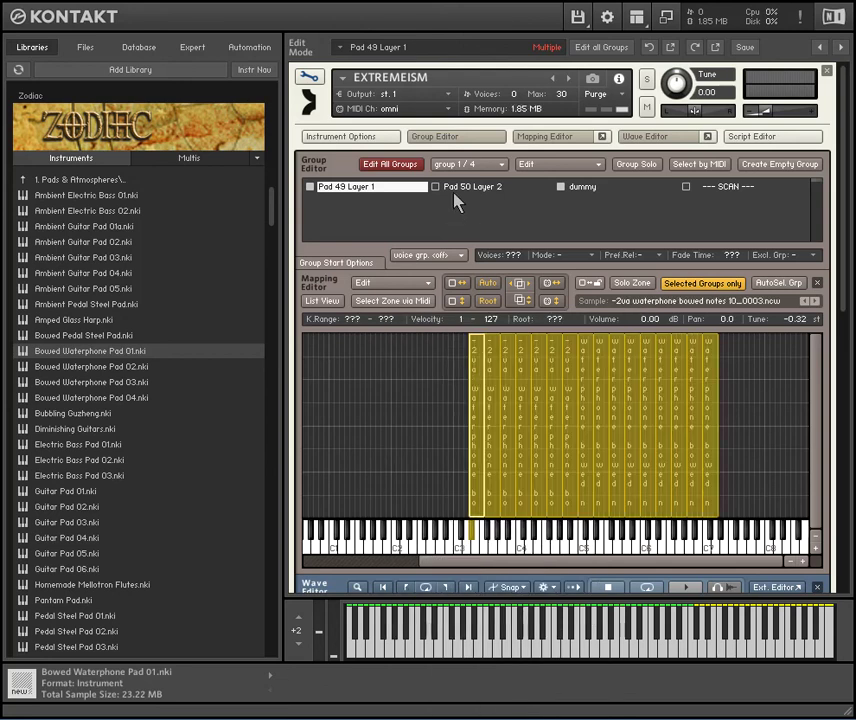
Step: Paste the same waterphone zones into the Pad 50 Layer 2 group
left_click(478, 186)
right_click(481, 362)
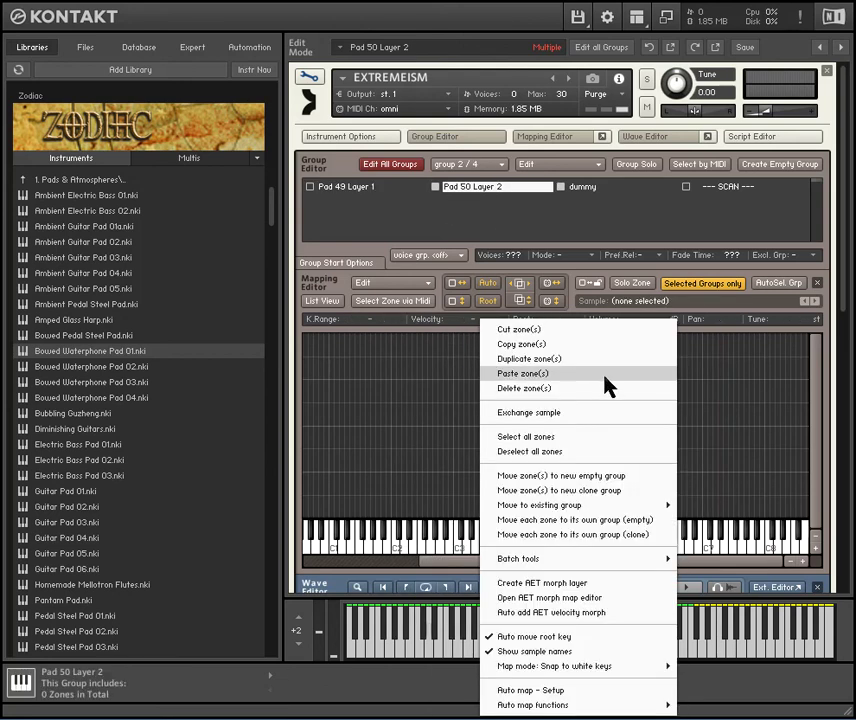
left_click(524, 373)
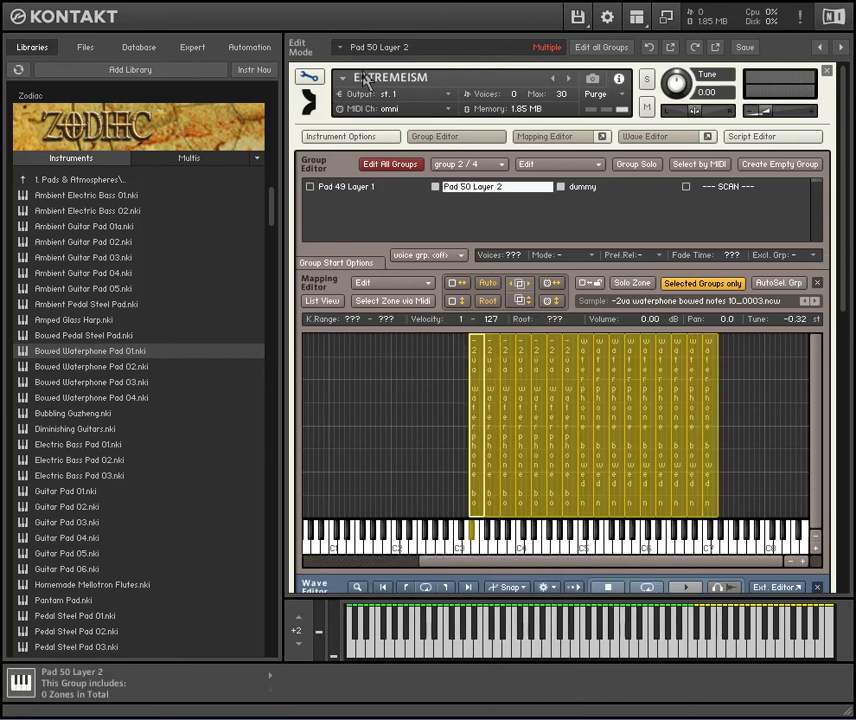
Step: Return EXTREMEISM to its performance view and load the 007. Fast Dirty Simple preset, discarding the current preset's changes
left_click(309, 77)
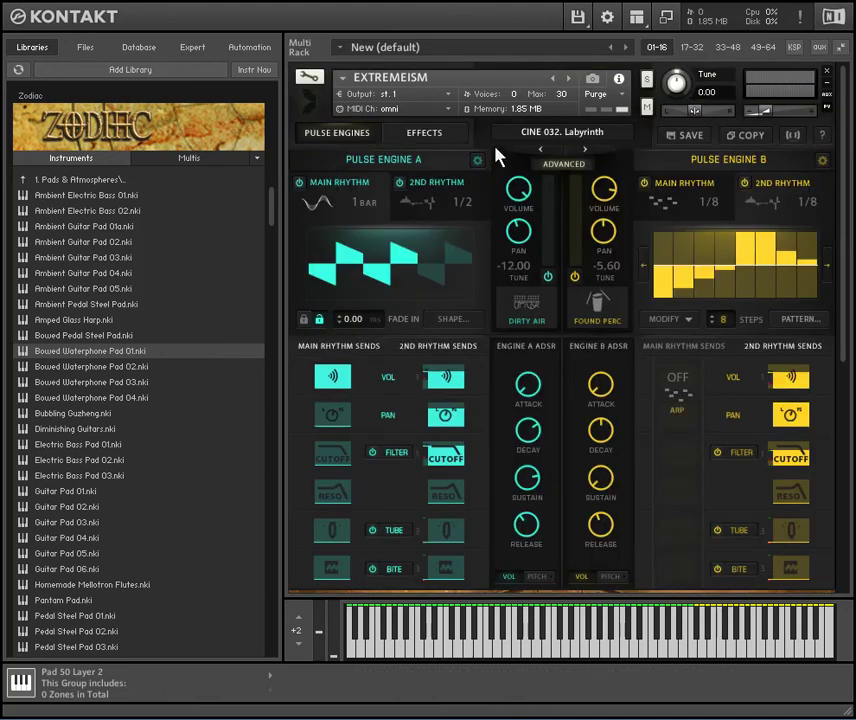
left_click(562, 132)
left_click_drag(826, 512, 818, 290)
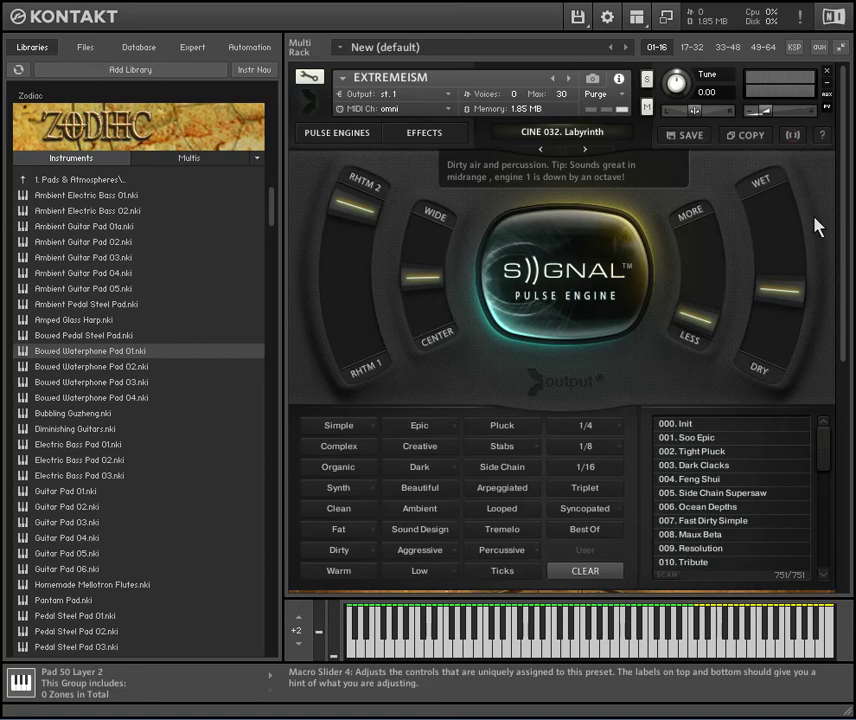
left_click(732, 520)
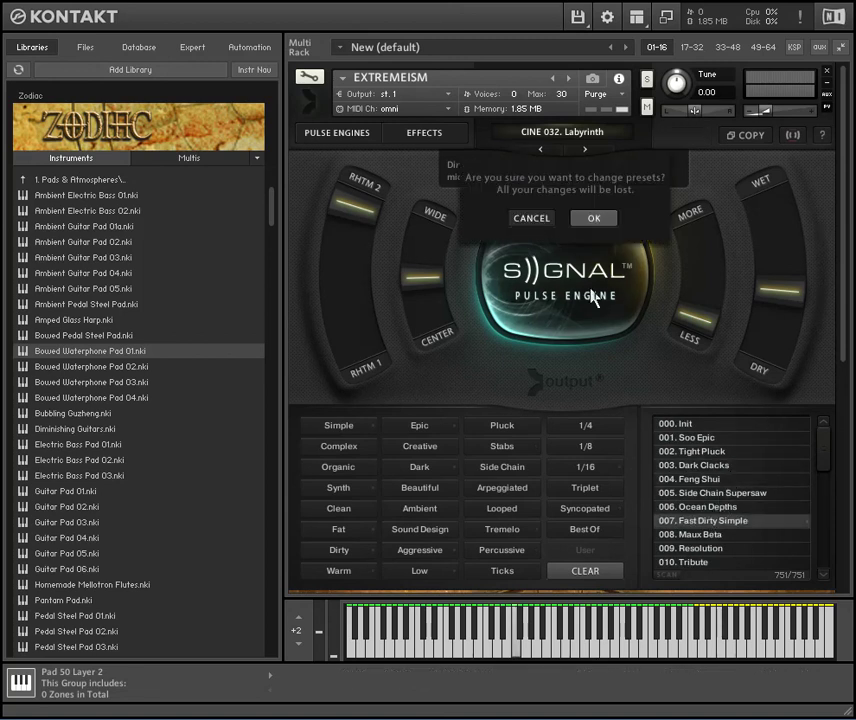
left_click(590, 220)
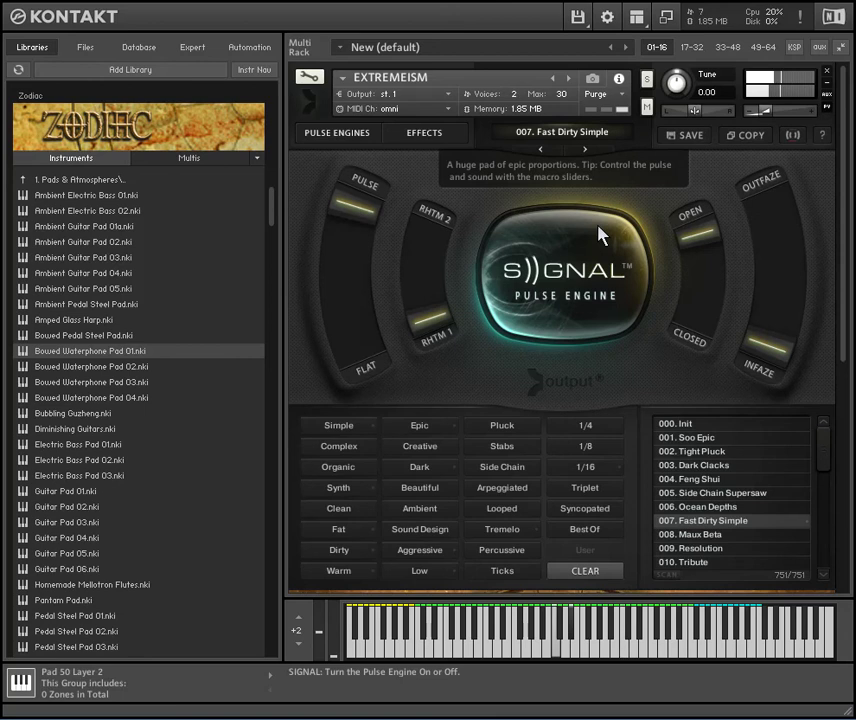
left_click(316, 92)
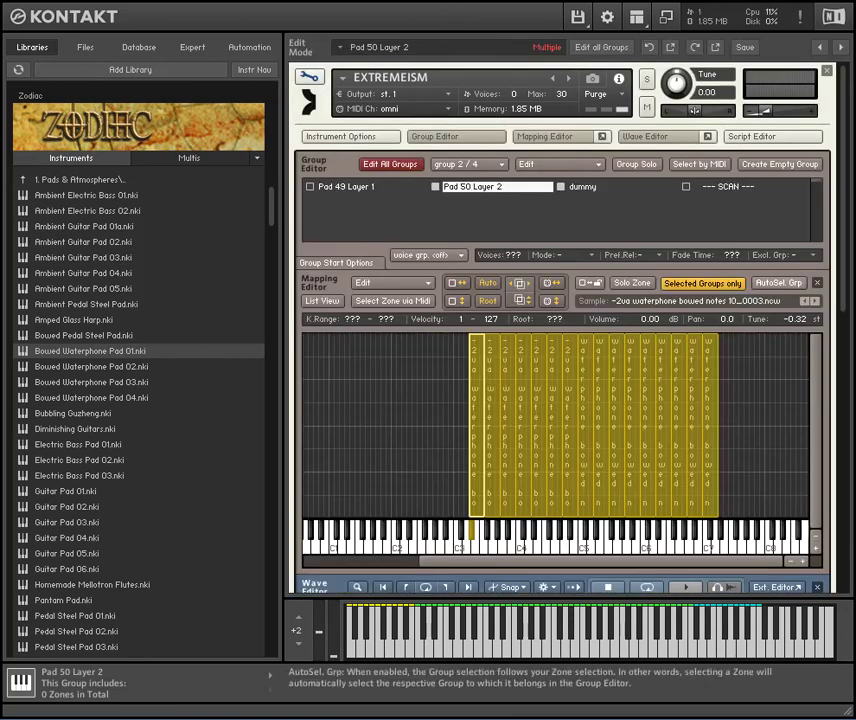
left_click(316, 92)
scroll(843, 130, "down", 5)
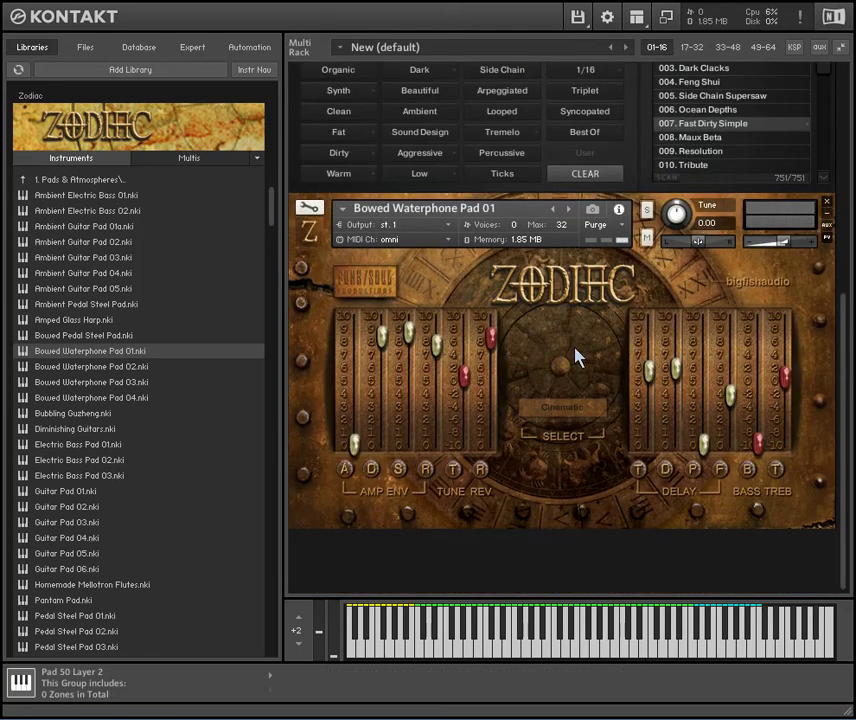
scroll(583, 347, "up", 5)
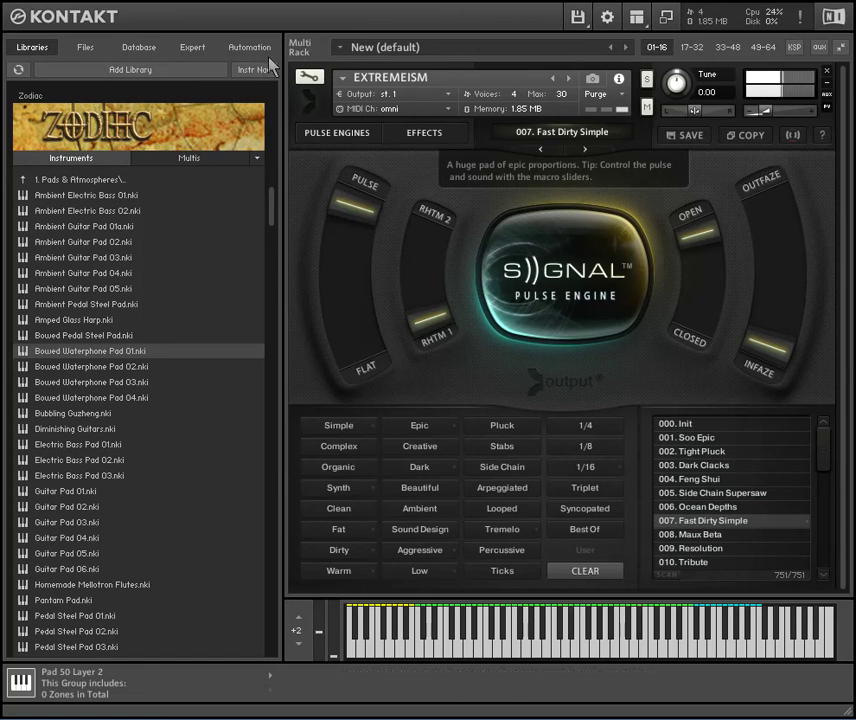
Step: Advance through the presets 008. Maux Beta and 009. Resolution to try them with the waterphone samples
left_click(585, 149)
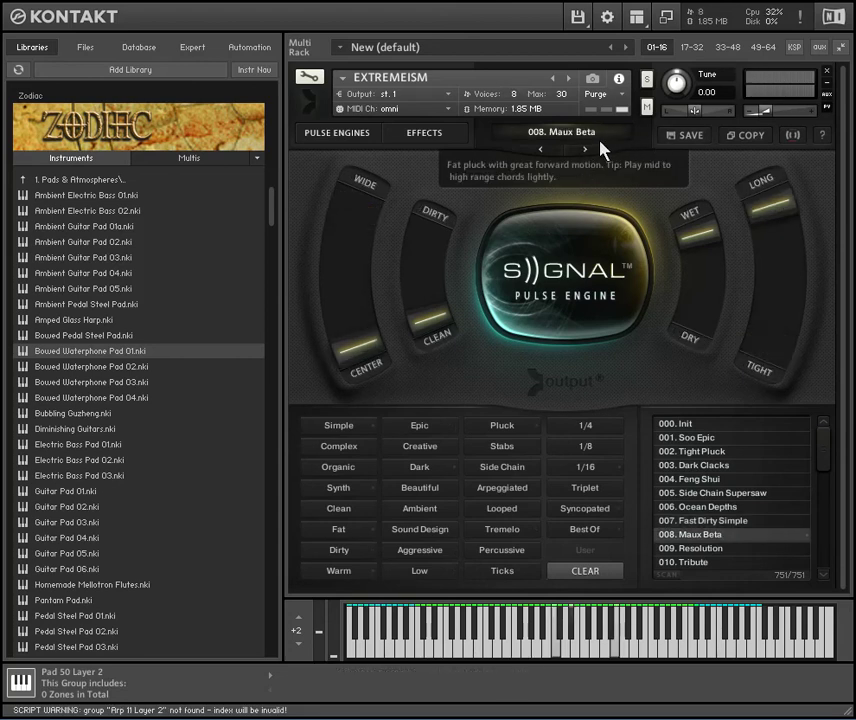
left_click(591, 152)
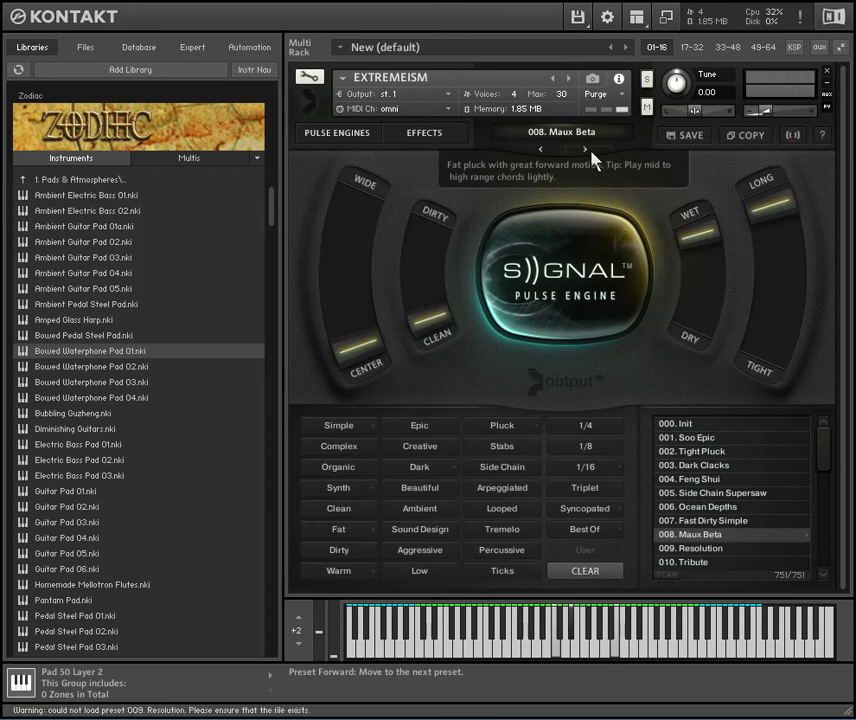
left_click(585, 150)
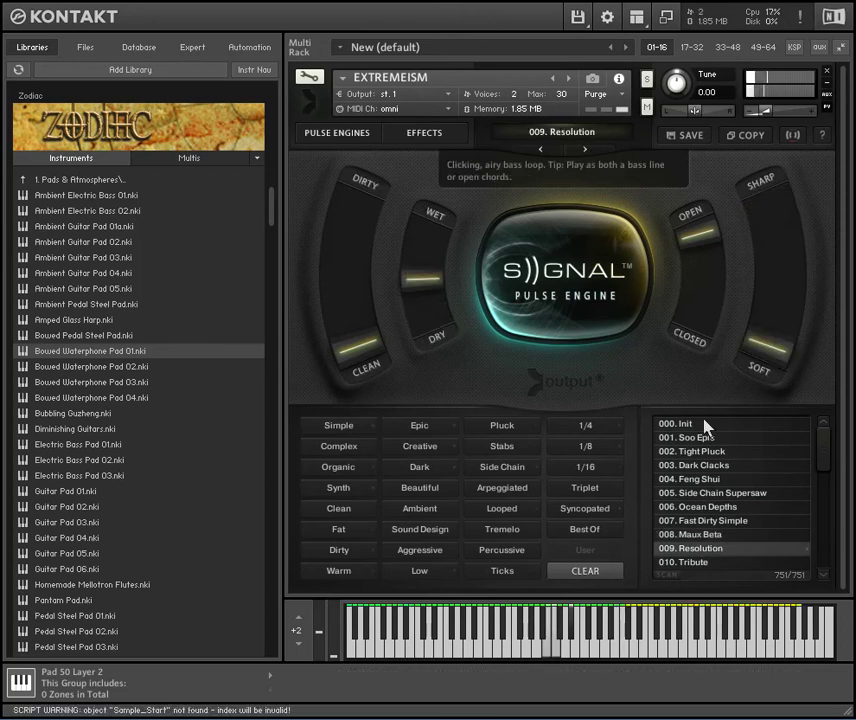
Step: Audition the presets 006. Ocean Depths, 111. Driving Shakers, 113. Arbitration and 115. Fat Ass Analog with the waterphone samples
left_click(757, 508)
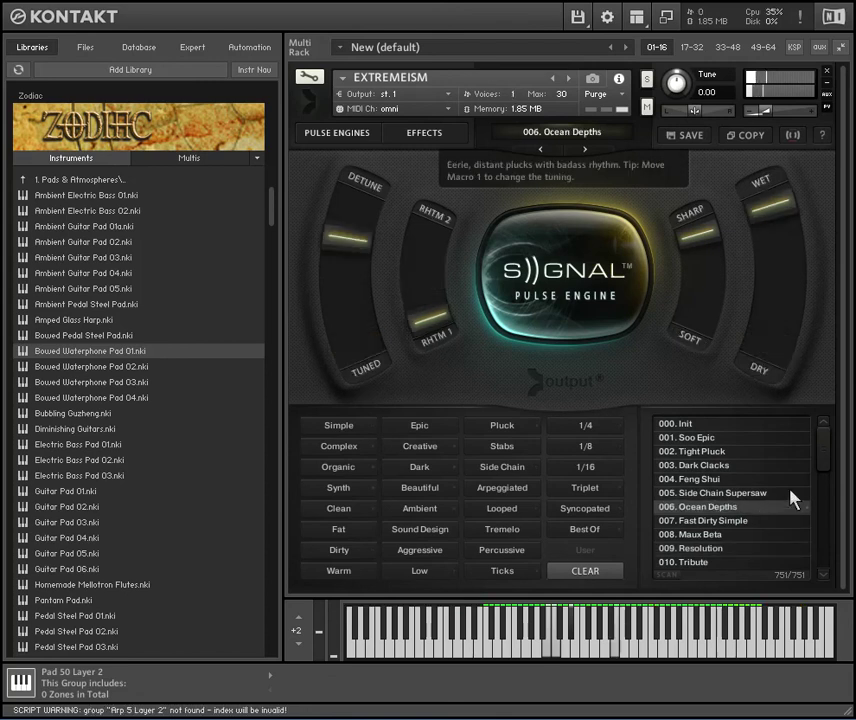
left_click_drag(826, 460, 838, 510)
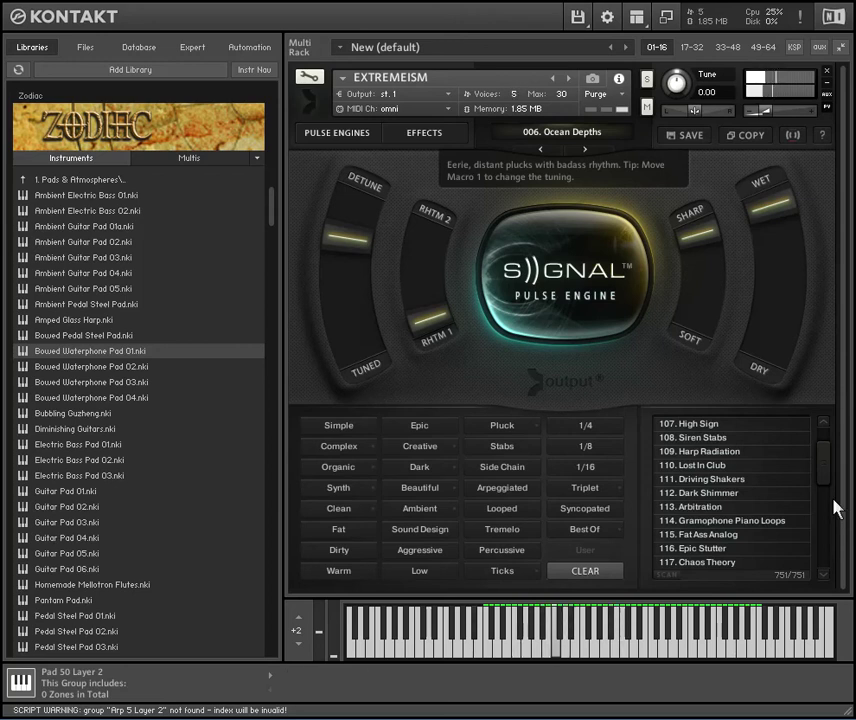
left_click(715, 479)
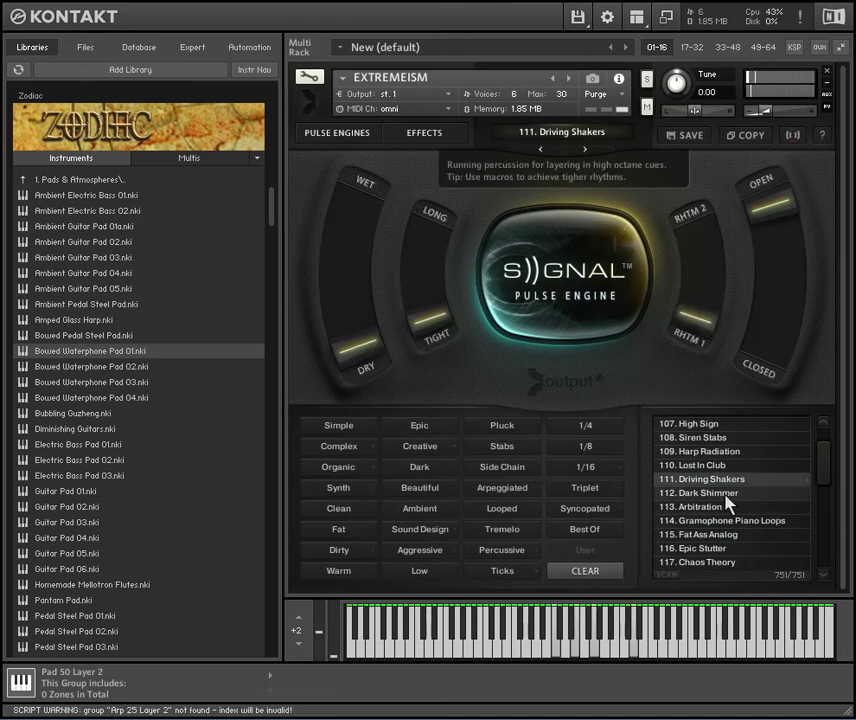
left_click(725, 506)
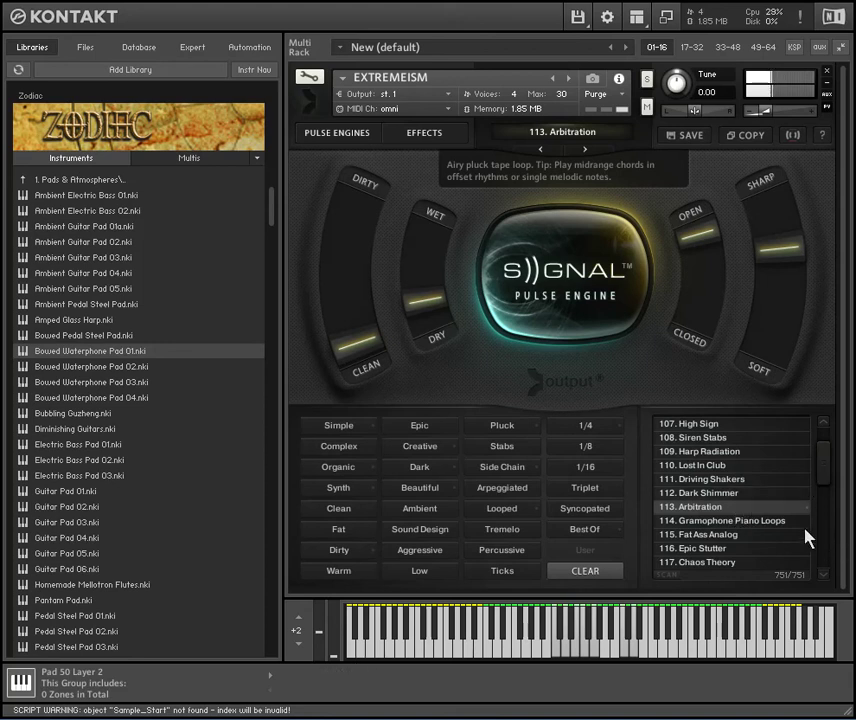
left_click(720, 537)
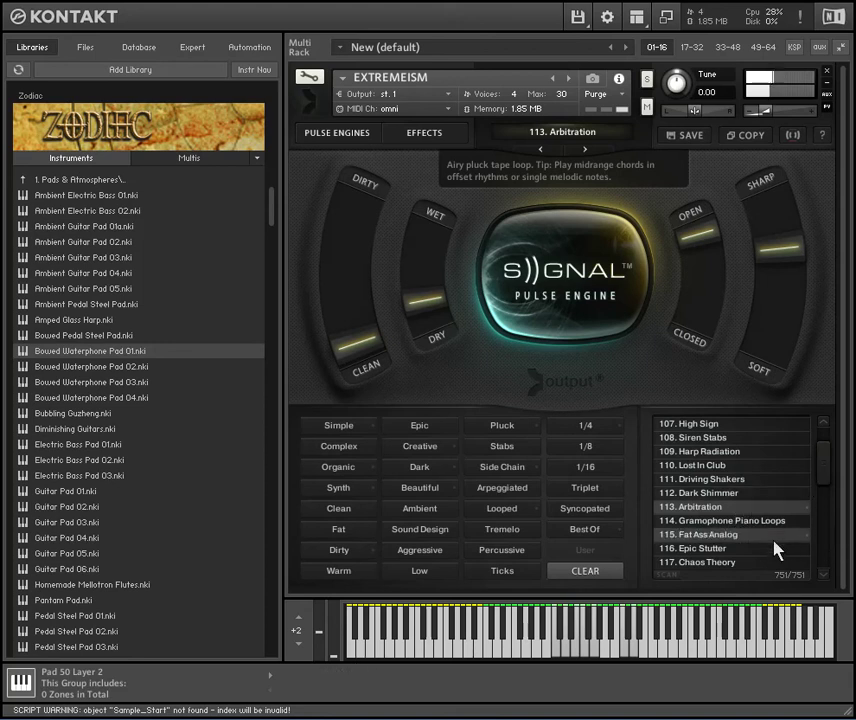
Step: Load the 165. Agitate preset from further down the preset list
scroll(822, 465, "up", 1)
scroll(824, 475, "down", 20)
scroll(828, 497, "down", 2)
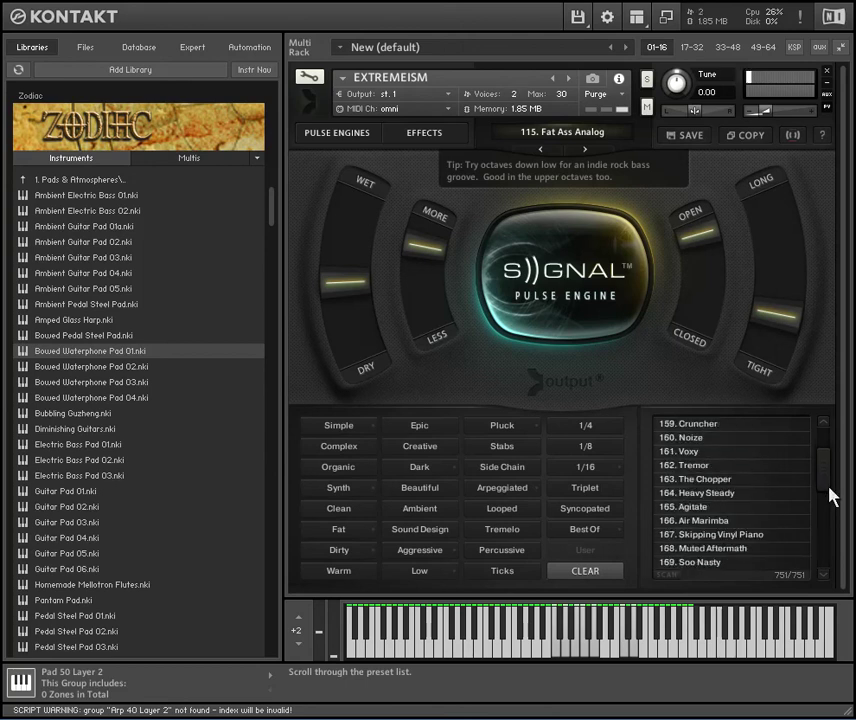
left_click(773, 511)
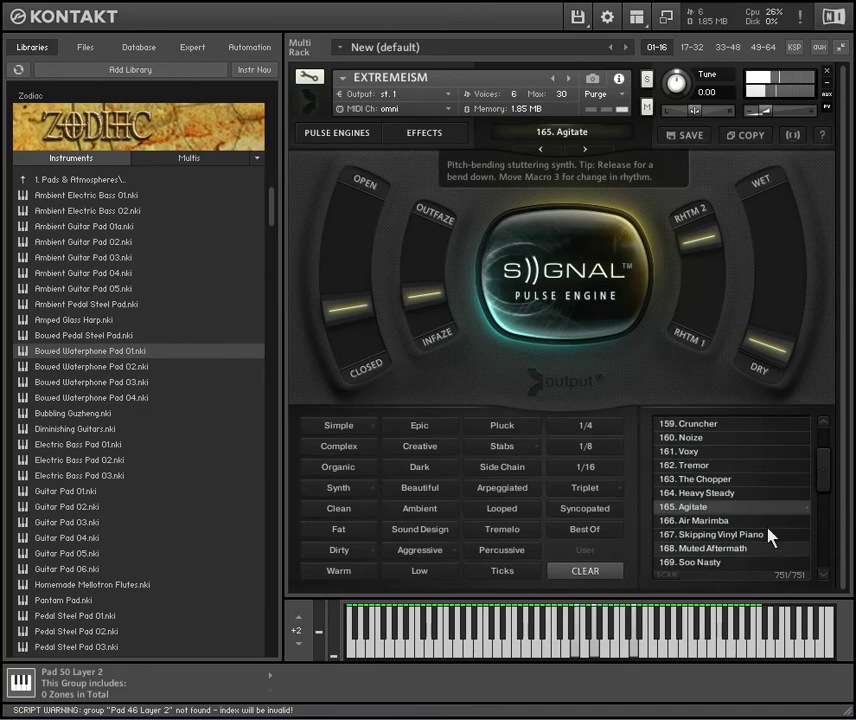
Step: Examine the mapped zones of EXTREMEISM's Pad 49 Layer 1, Pad 50 Layer 2 and dummy groups
left_click(309, 76)
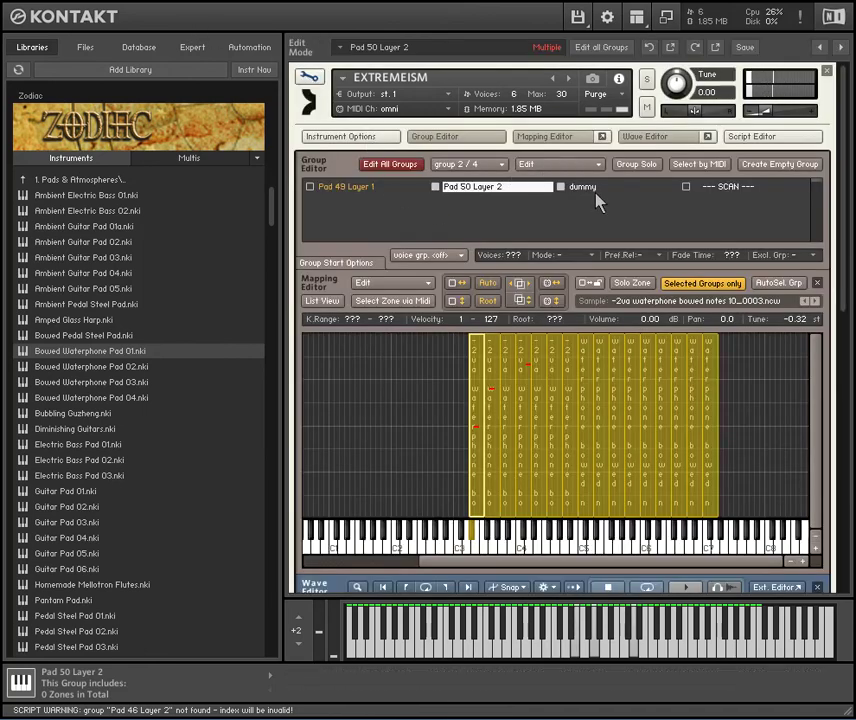
key("Down")
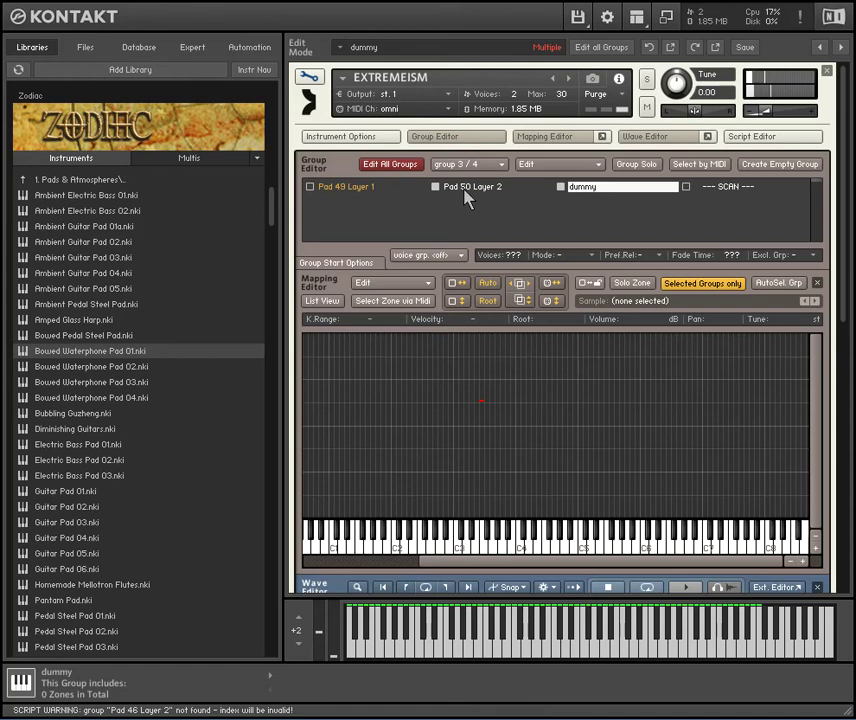
left_click(359, 189)
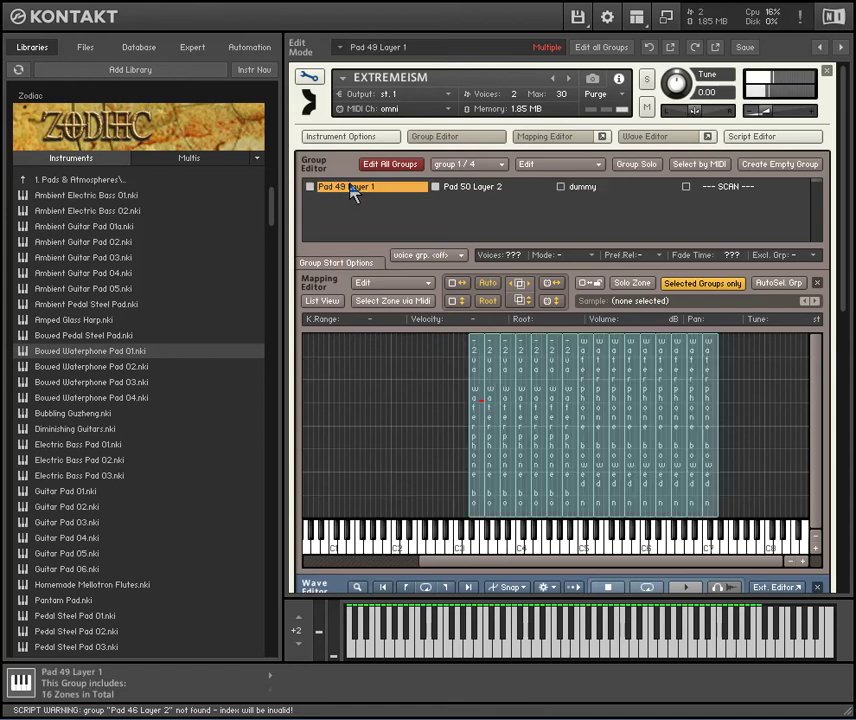
left_click(462, 192)
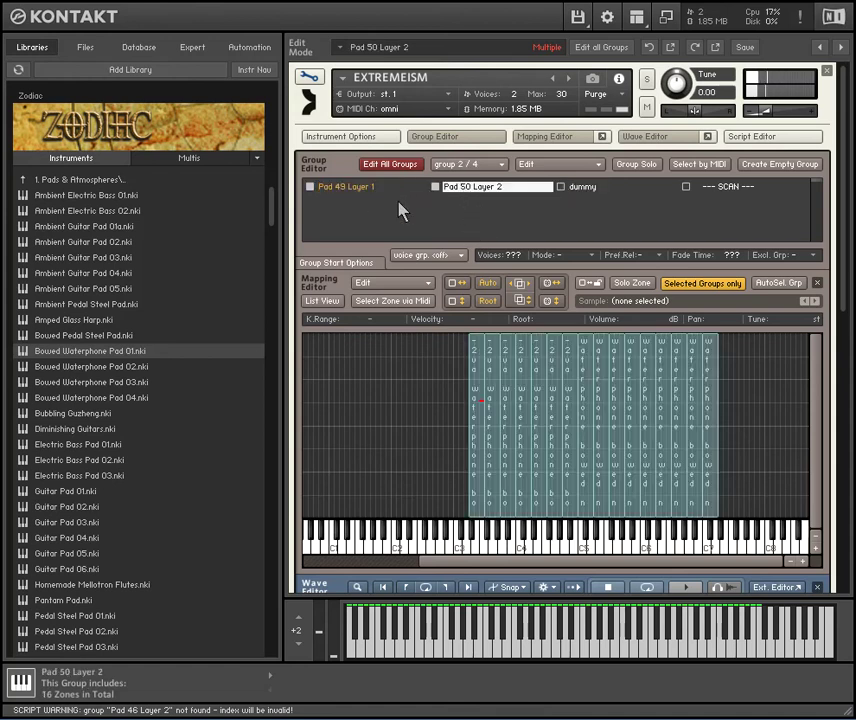
left_click(352, 187)
left_click(309, 76)
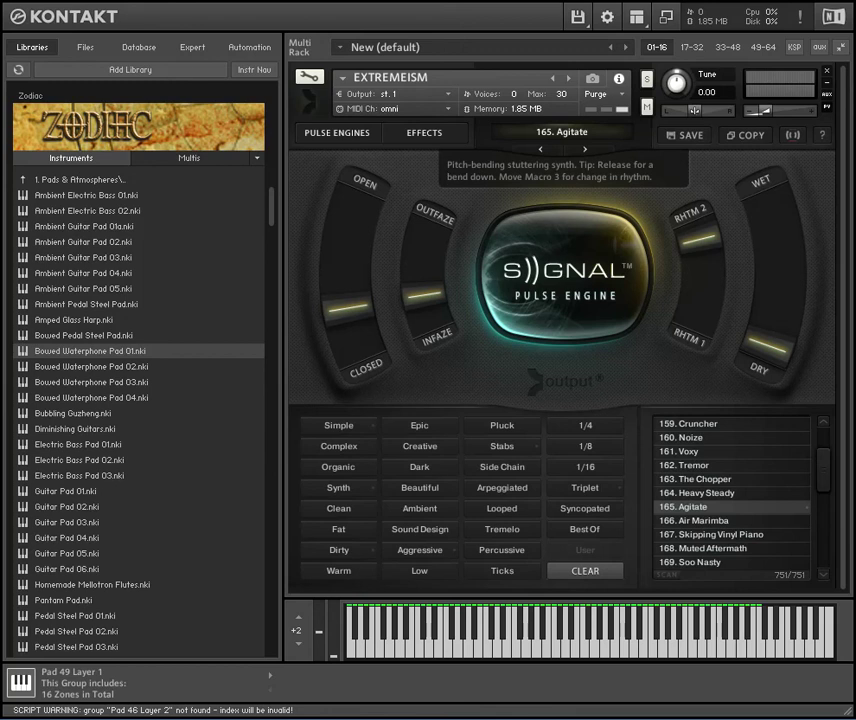
left_click(312, 78)
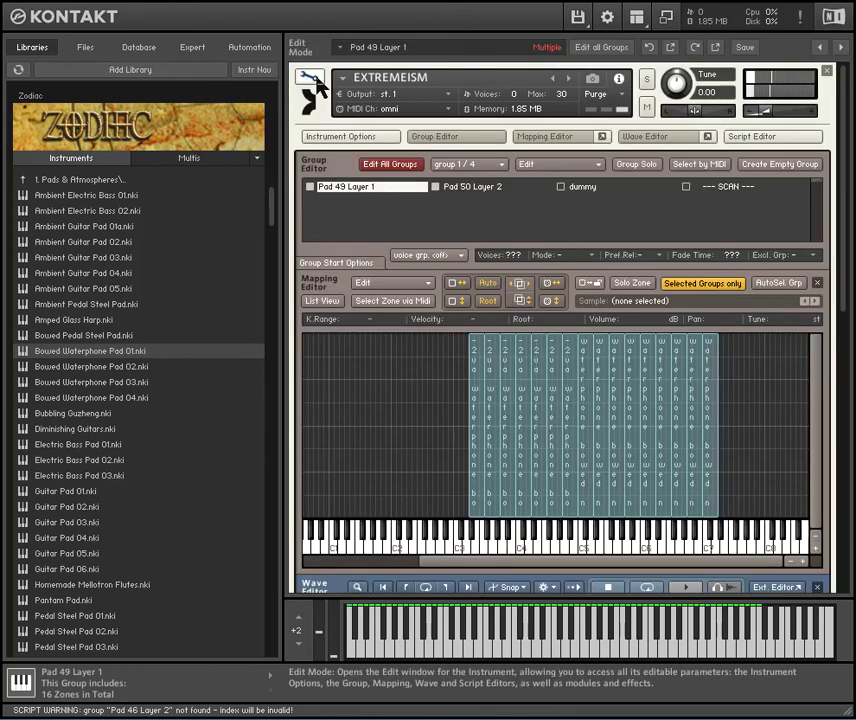
left_click(495, 190)
left_click(347, 188)
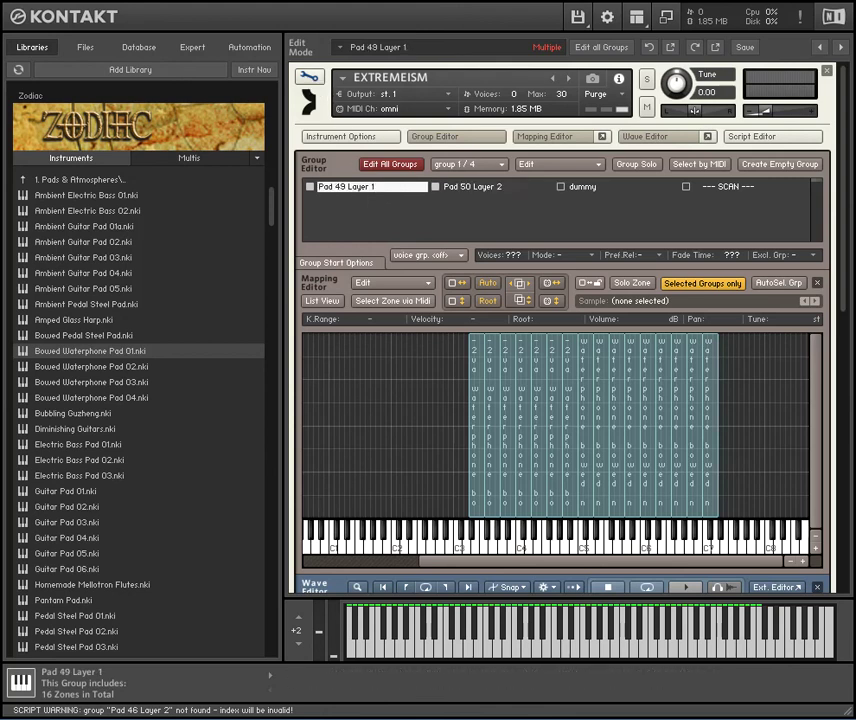
Step: Compare EXTREMEISM's Signal performance view with its group and mapping editors by switching between them
left_click(316, 84)
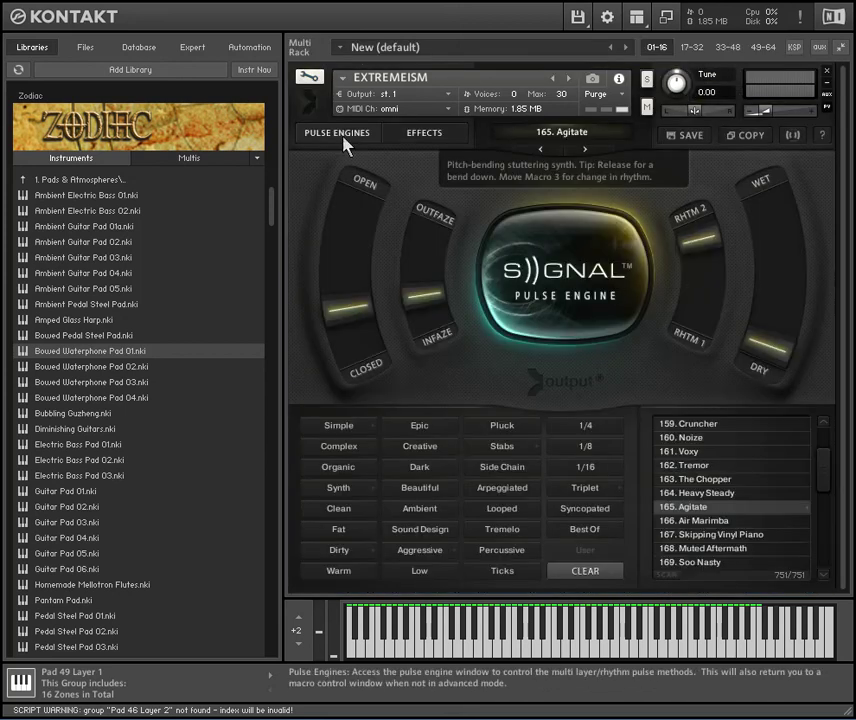
left_click(312, 78)
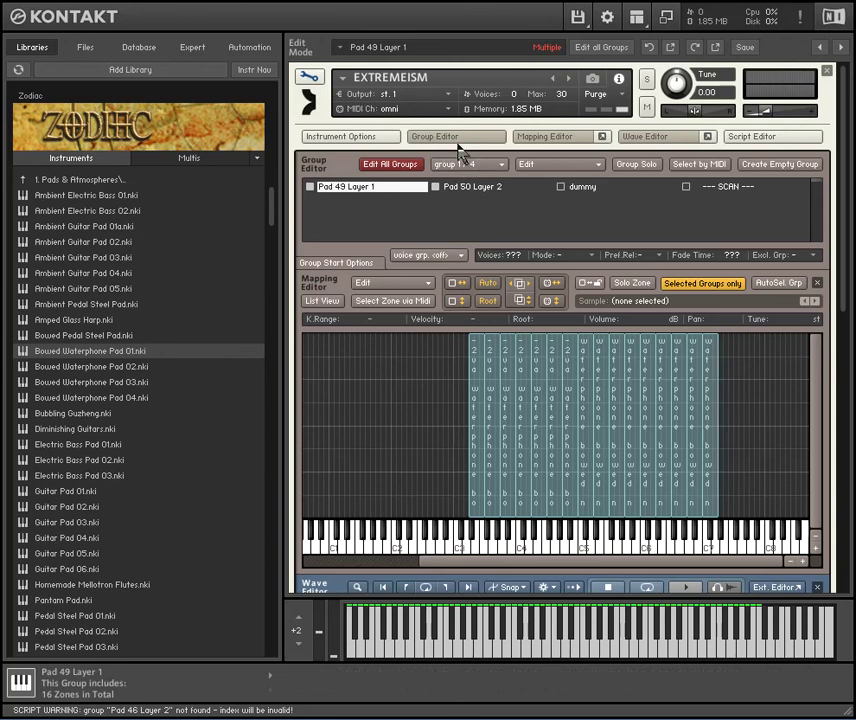
left_click(312, 78)
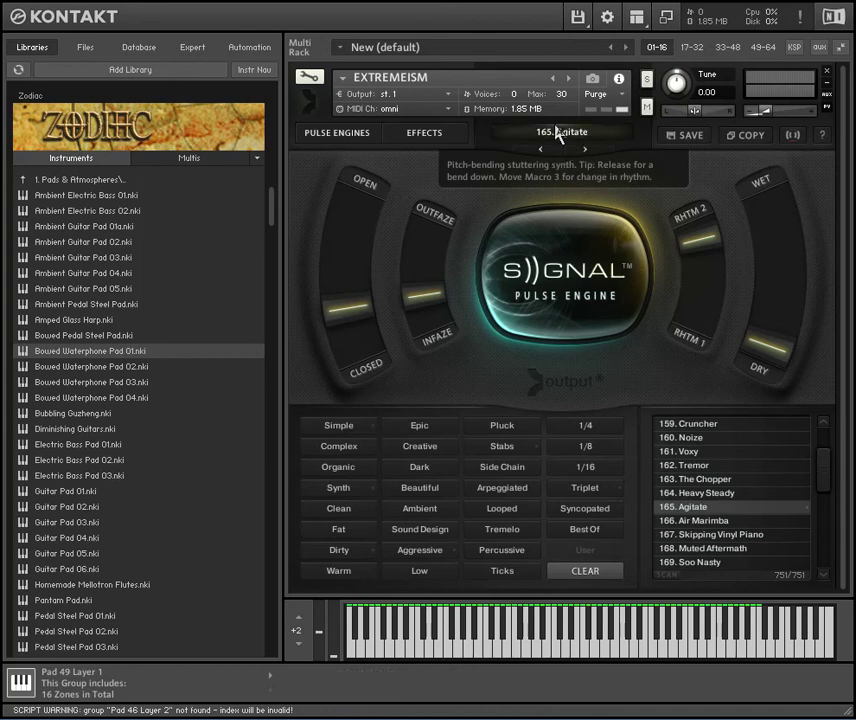
left_click(312, 78)
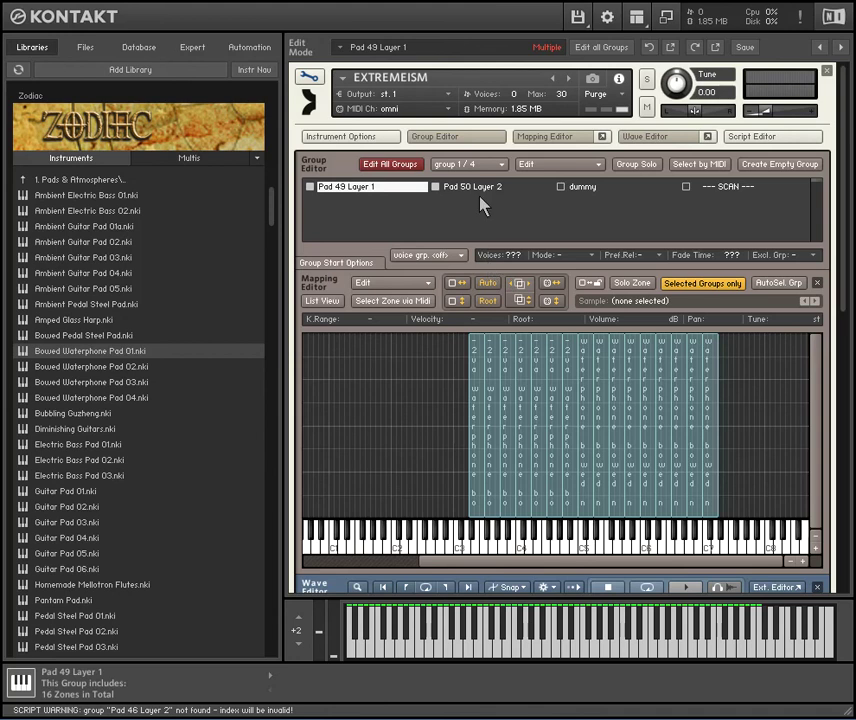
Step: Review the save options for the edited EXTREMEISM instrument in the USER SOUND DESIGN folder and close the dialog without saving
left_click(578, 16)
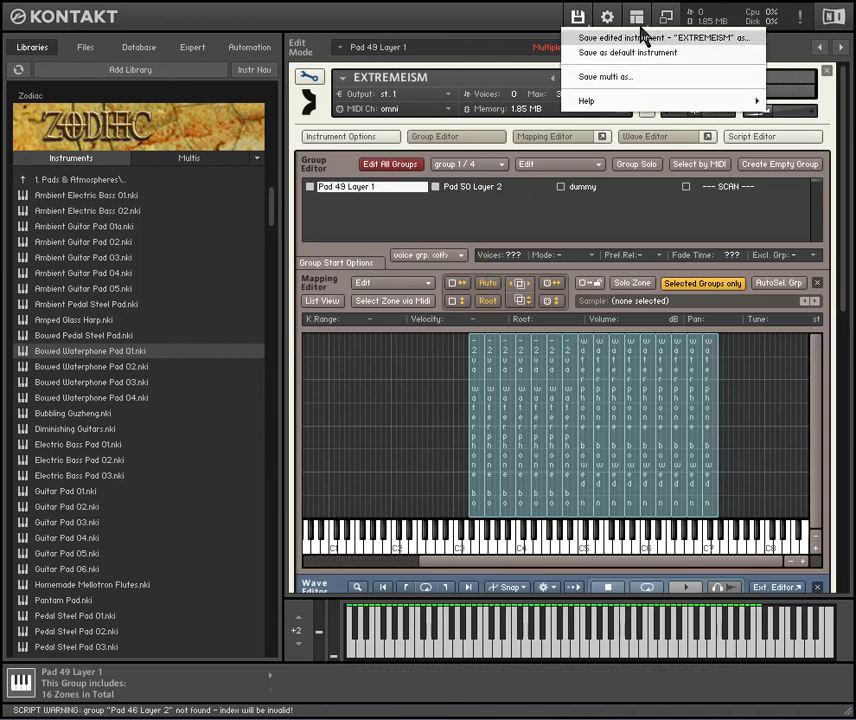
left_click(636, 40)
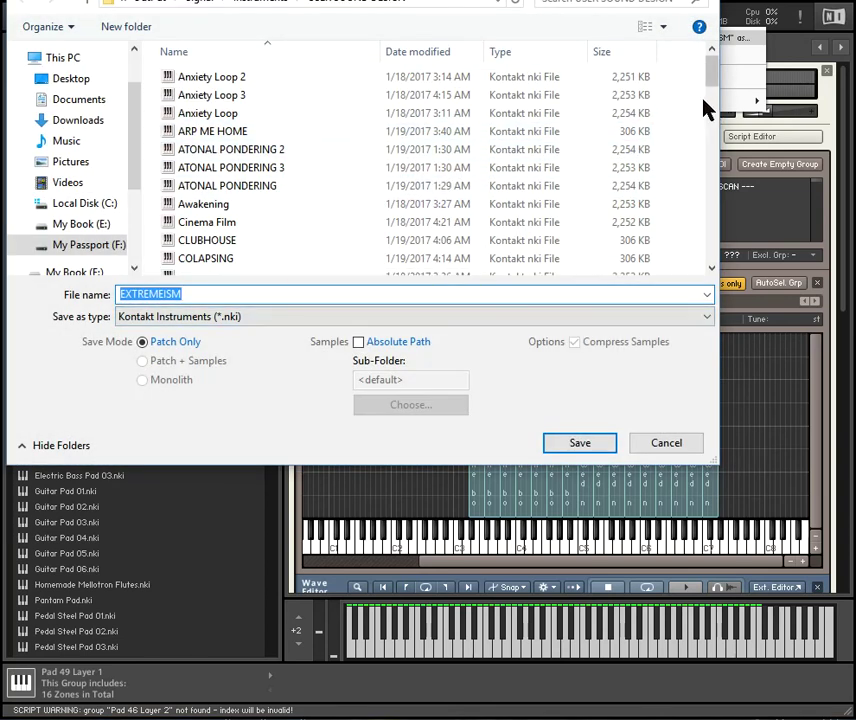
mouse_move(712, 78)
left_mouse_down()
mouse_move(705, 191)
mouse_move(703, 70)
left_mouse_up()
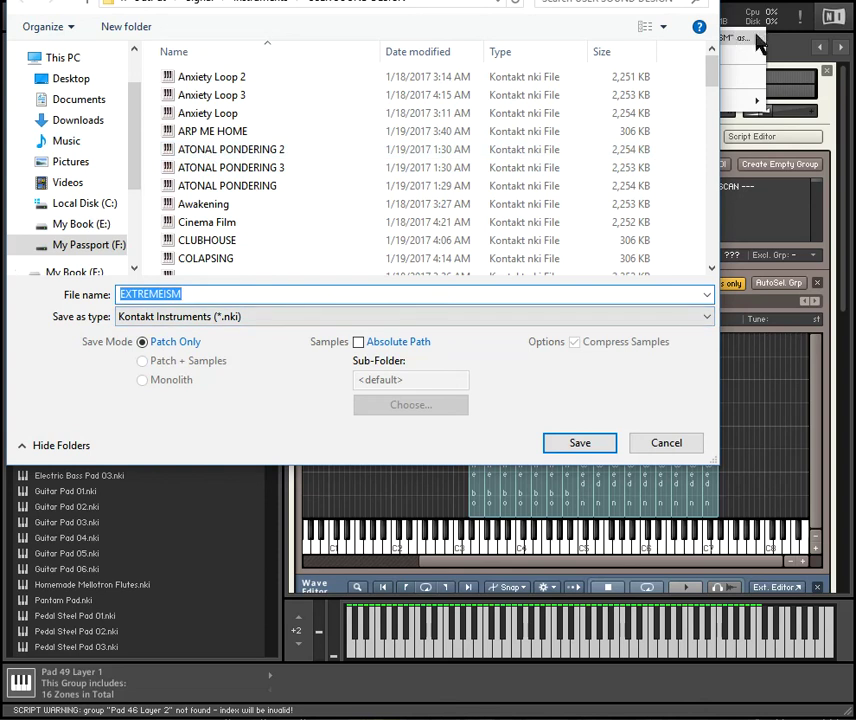
left_click_drag(132, 2, 185, 206)
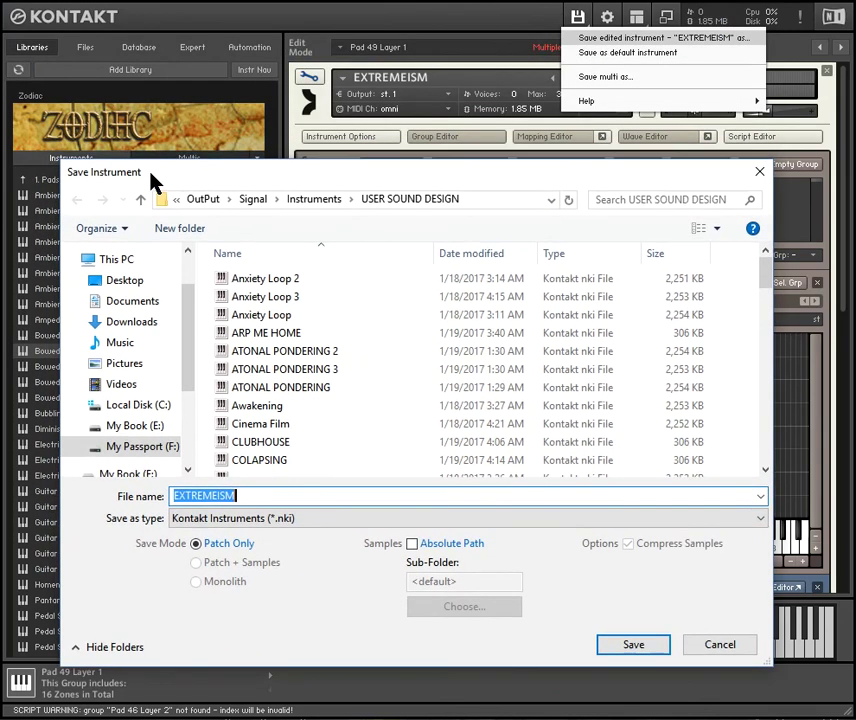
left_click(761, 174)
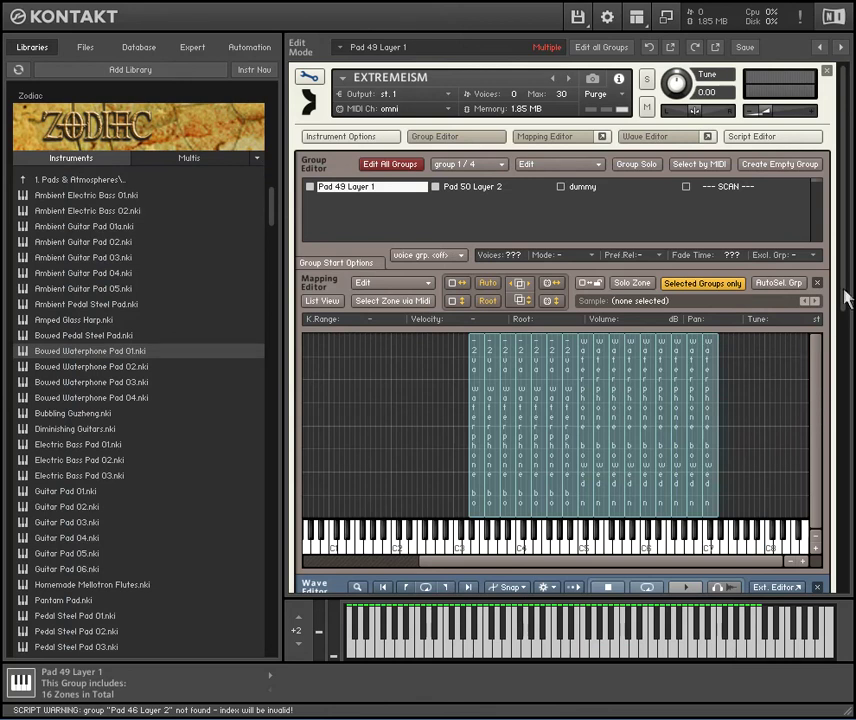
Step: Check the mapped waterphone zones in EXTREMEISM's Pad 50 Layer 2 and Pad 49 Layer 1 groups
left_click_drag(846, 267, 820, 279)
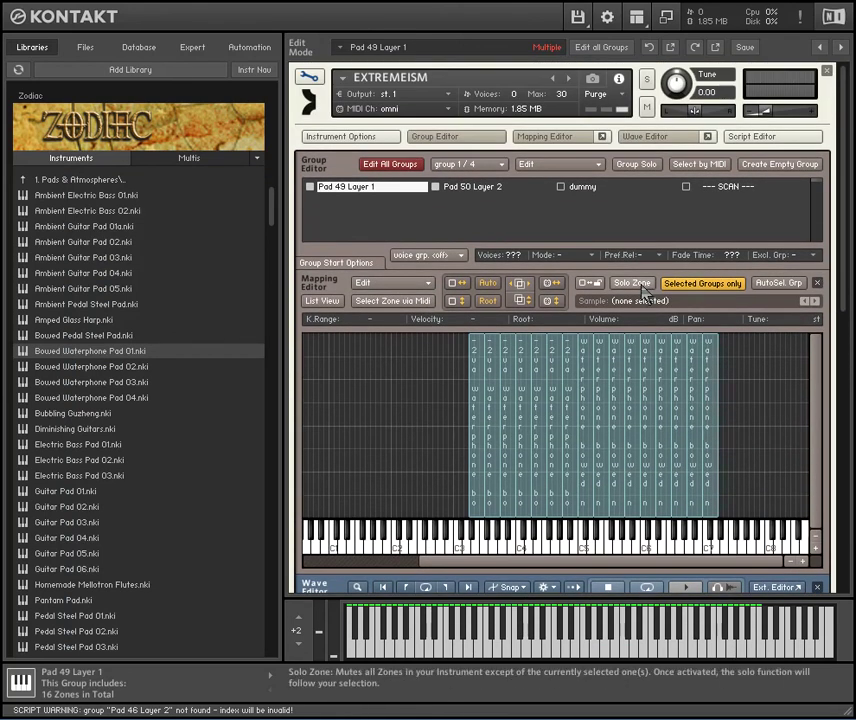
left_click(479, 188)
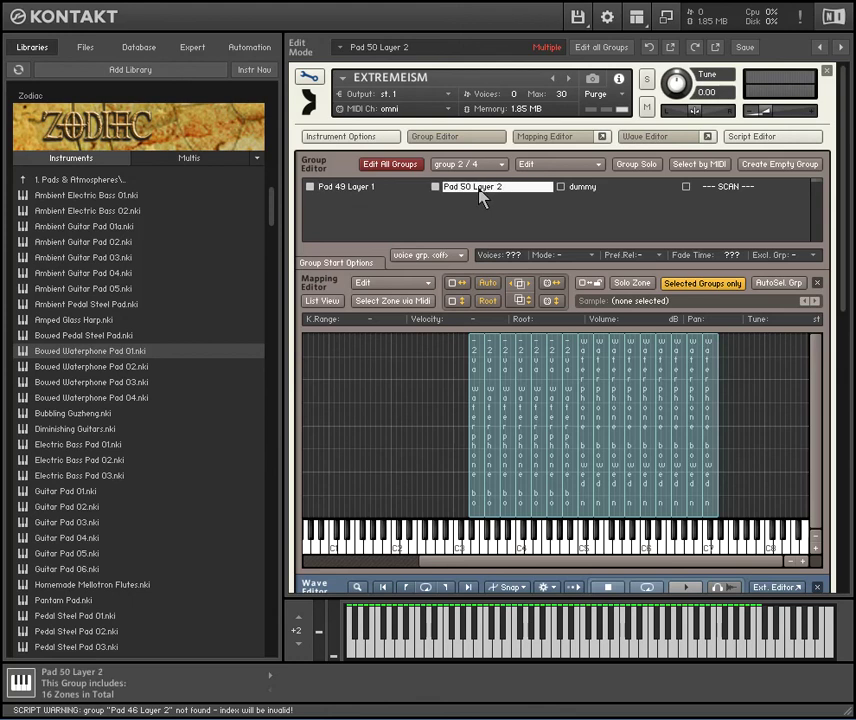
left_click(357, 190)
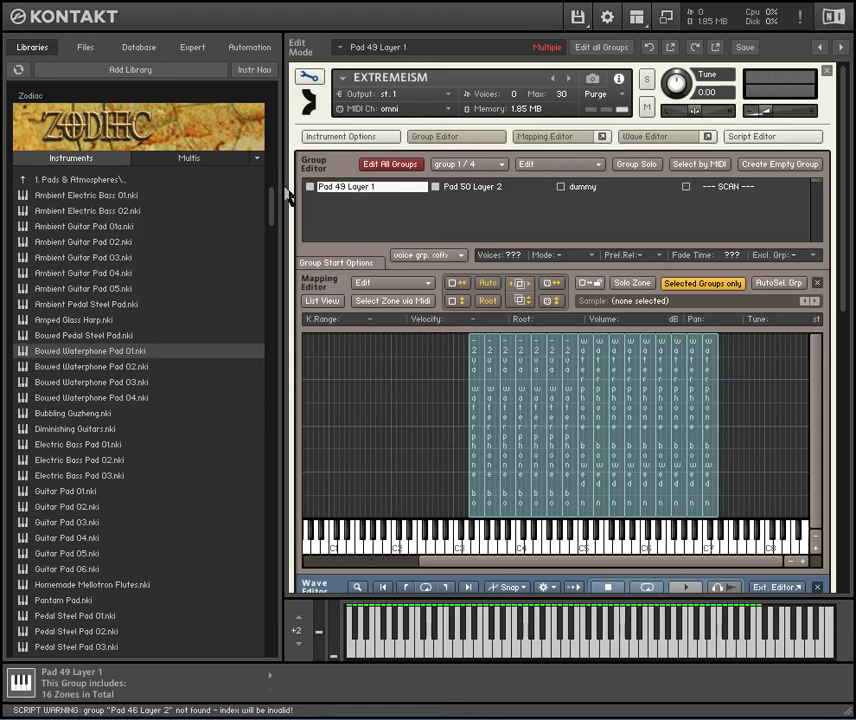
Step: Look over the start of the library list and the top-level folders in the file browser
left_click_drag(271, 200, 273, 99)
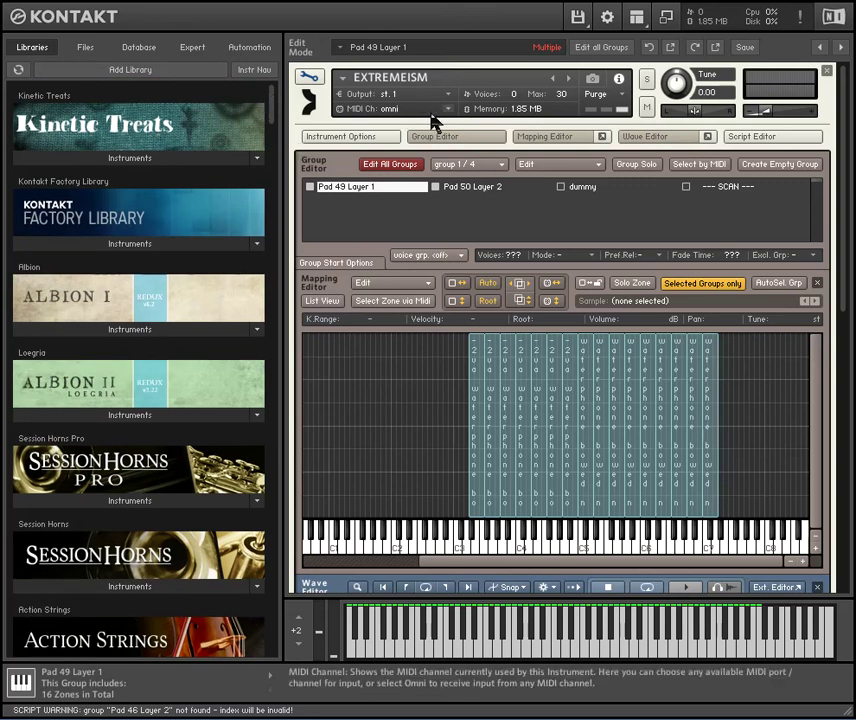
left_click(78, 48)
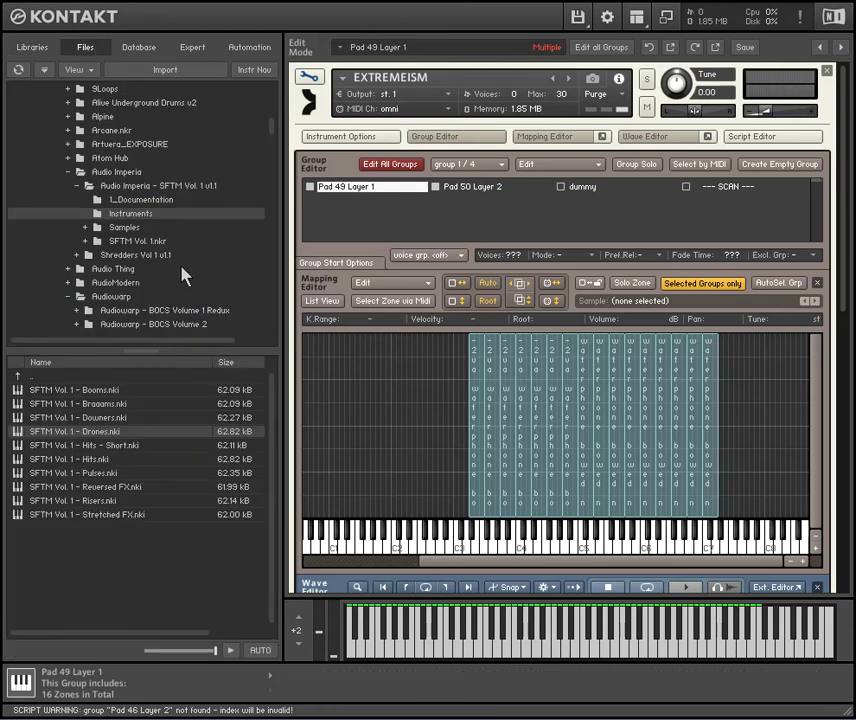
left_click_drag(268, 137, 273, 93)
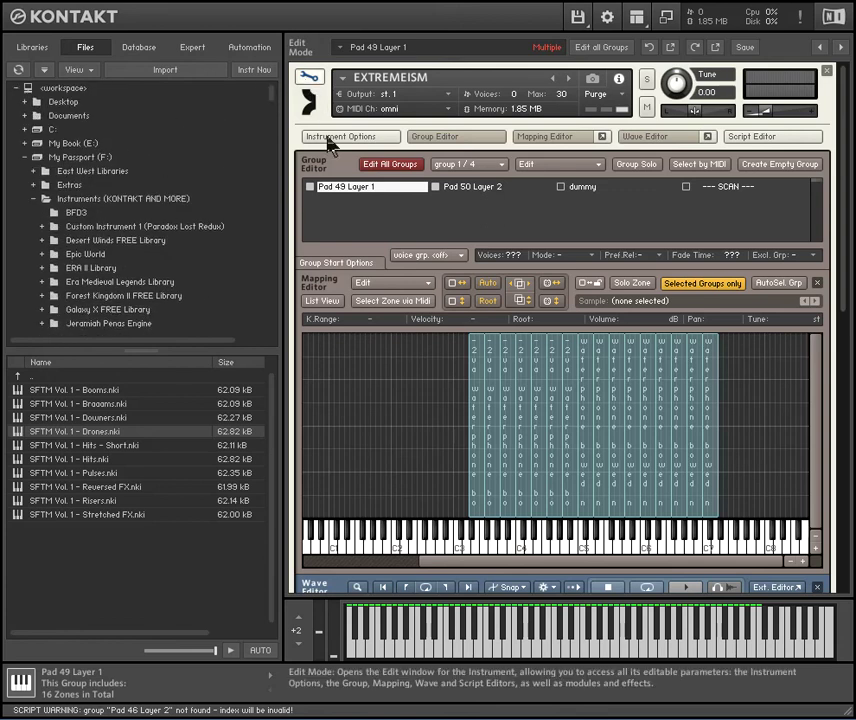
Step: Toggle the Signal pulse engine off and back on in EXTREMEISM's performance view
left_click(309, 77)
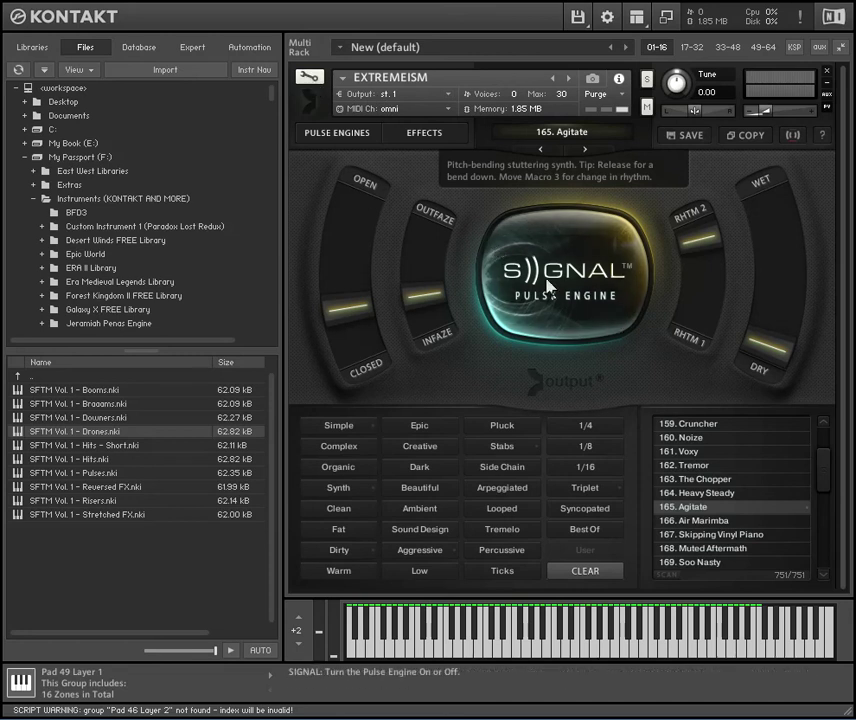
left_click(533, 315)
left_click(531, 298)
Step: Return to EXTREMEISM's edit view and inspect the Pad 50 Layer 2 and Pad 49 Layer 1 groups again
left_click(300, 84)
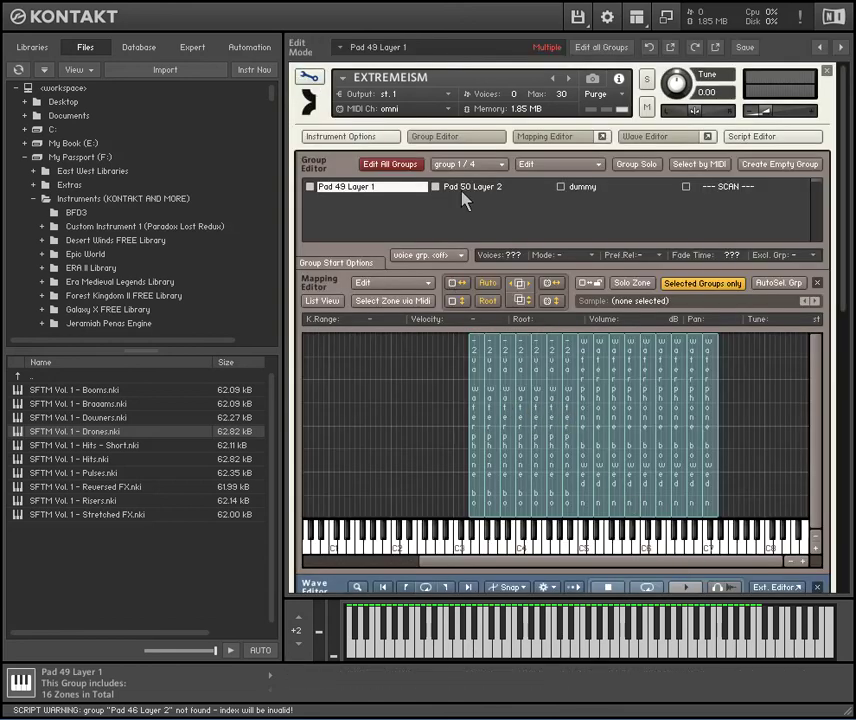
left_click(316, 84)
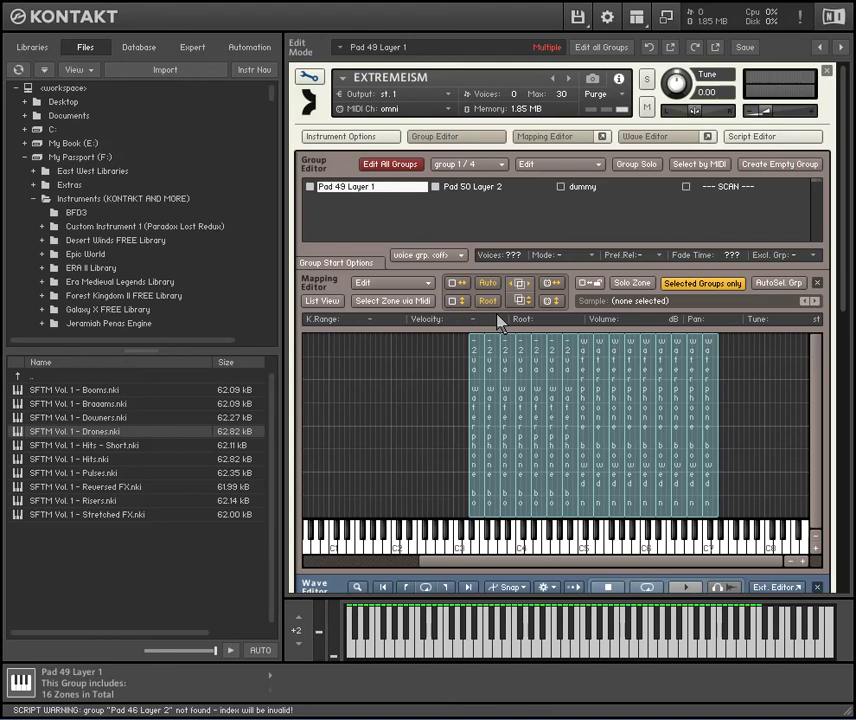
left_click(314, 80)
left_click(482, 192)
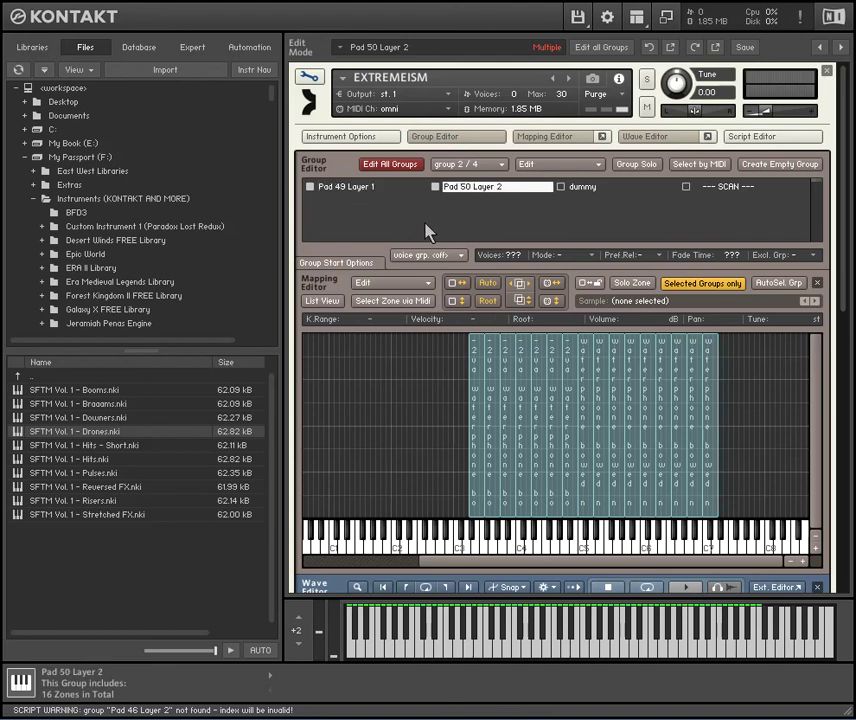
left_click(320, 186)
Step: Advance from the current preset to 166. Air Marimba in Signal's performance view
left_click(312, 79)
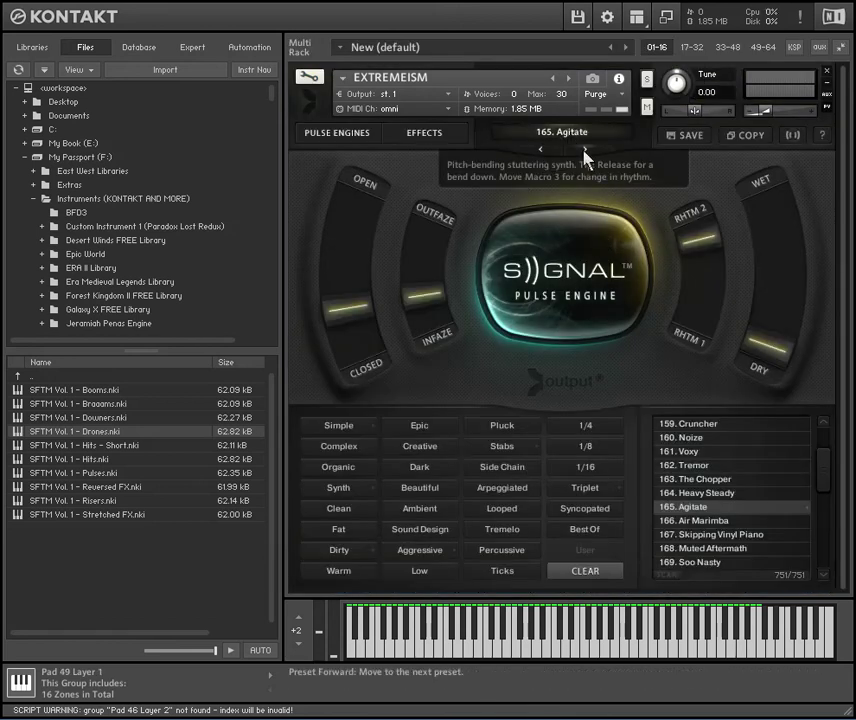
left_click(584, 150)
left_click(584, 150)
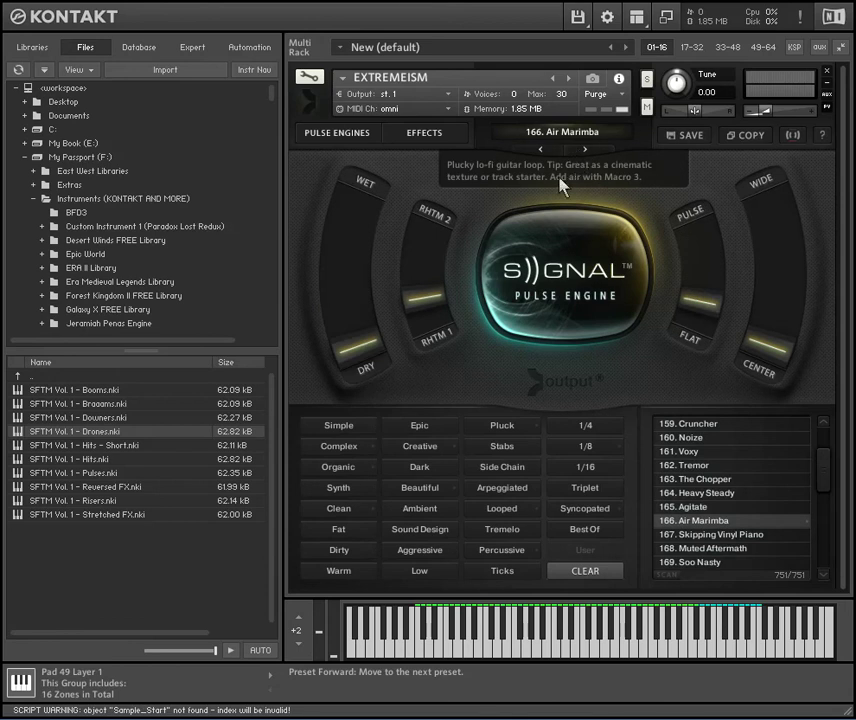